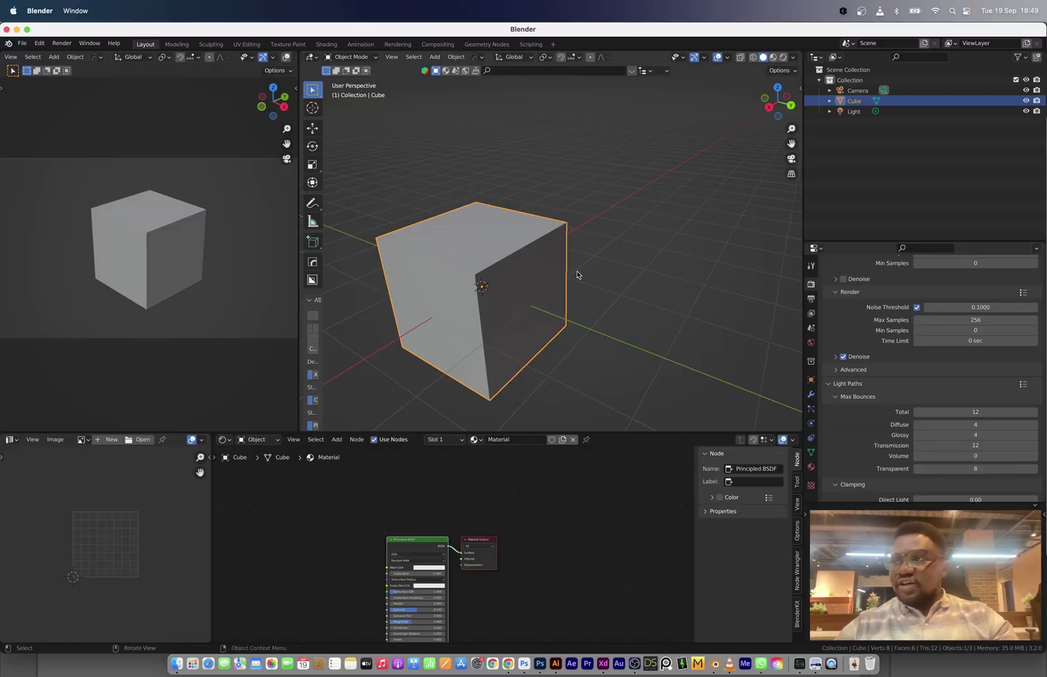
Scale the cube to about 0.42 along X and stretch it along Z into an upright cereal-box shape
middle_drag(546, 270, 510, 299)
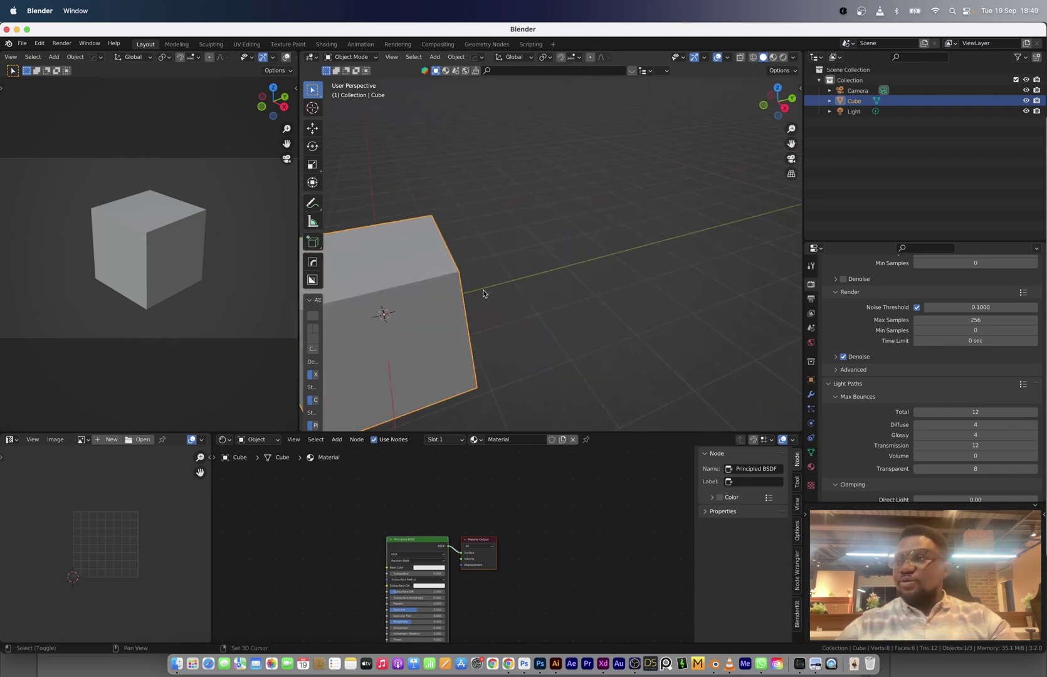
key(KP_Decimal)
key(s)
key(x)
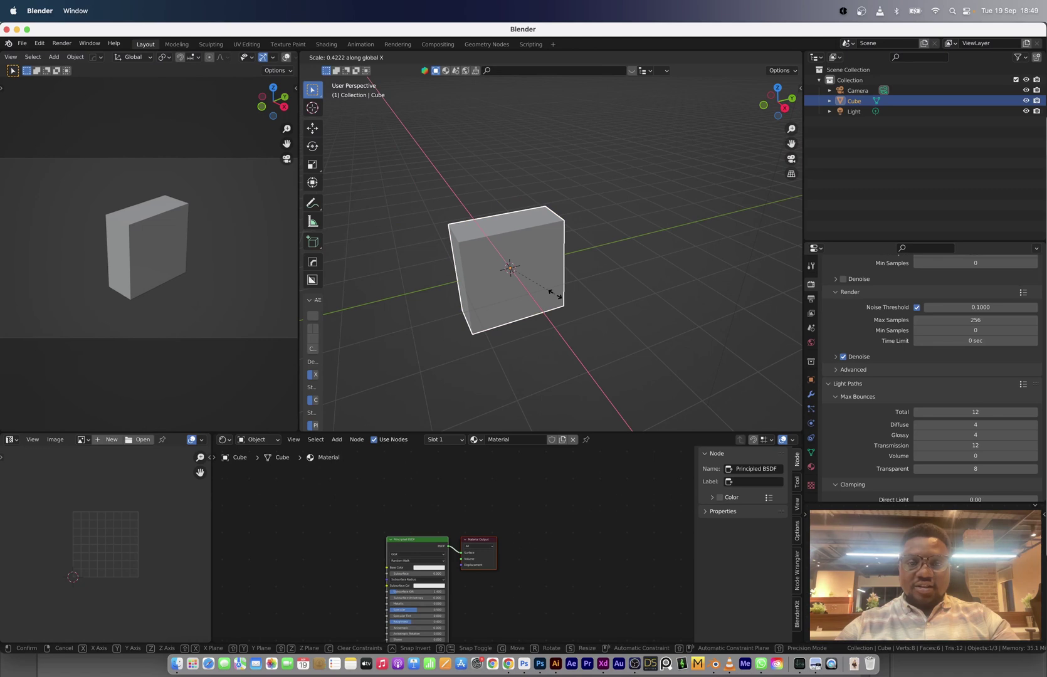
click(555, 294)
middle_drag(552, 305, 590, 274)
key(s)
key(z)
click(564, 295)
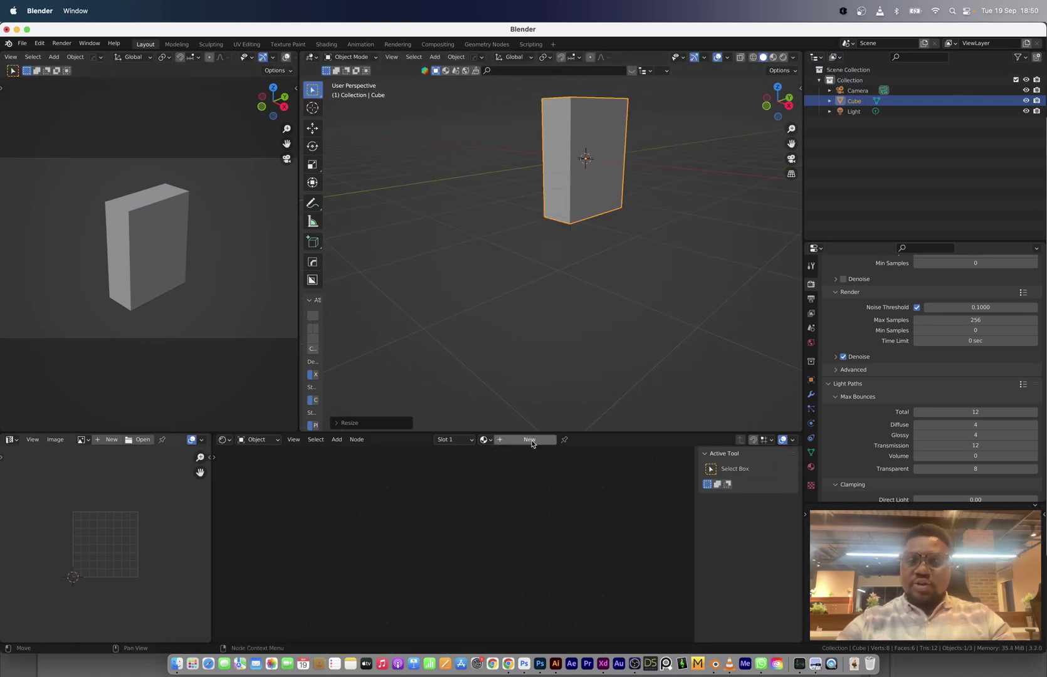
Give the box a new material and enlarge the shader editor to show its nodes
scroll(447, 501, up, 3)
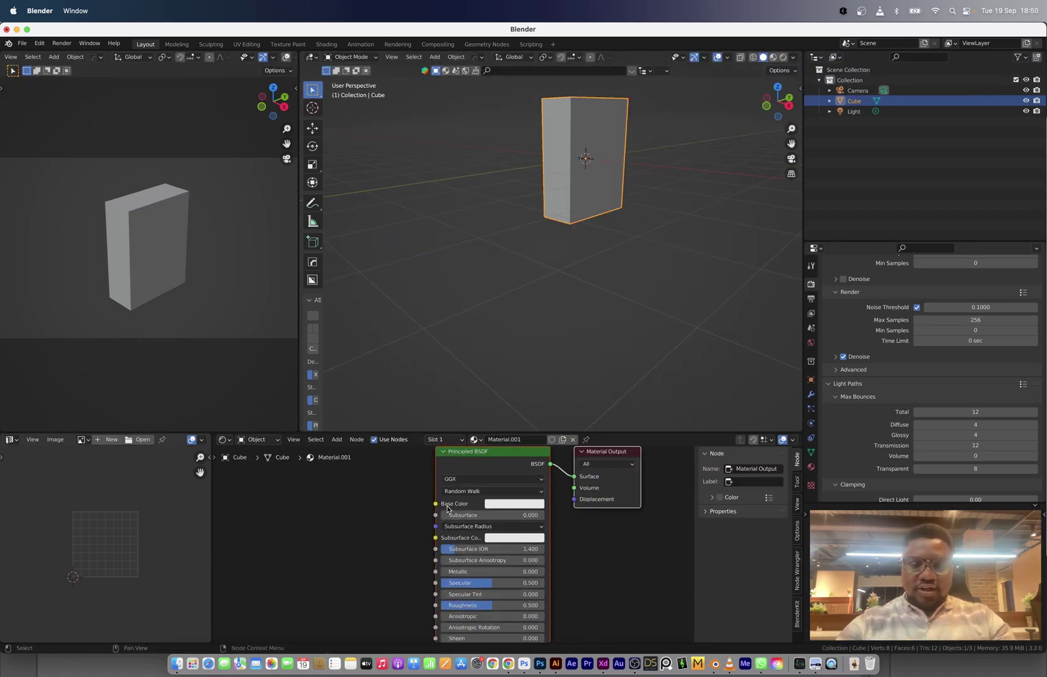
middle_drag(517, 530, 557, 560)
drag(618, 435, 619, 295)
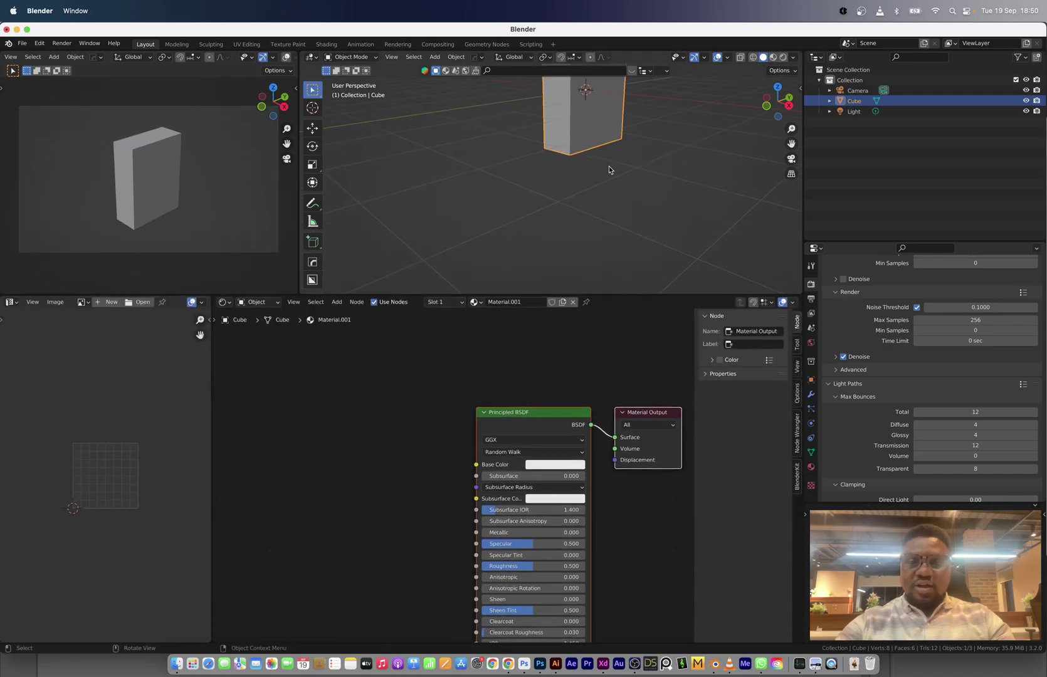
Load Artboard 1-100.jpg from the Finder folder into Blender's image editor
click(176, 663)
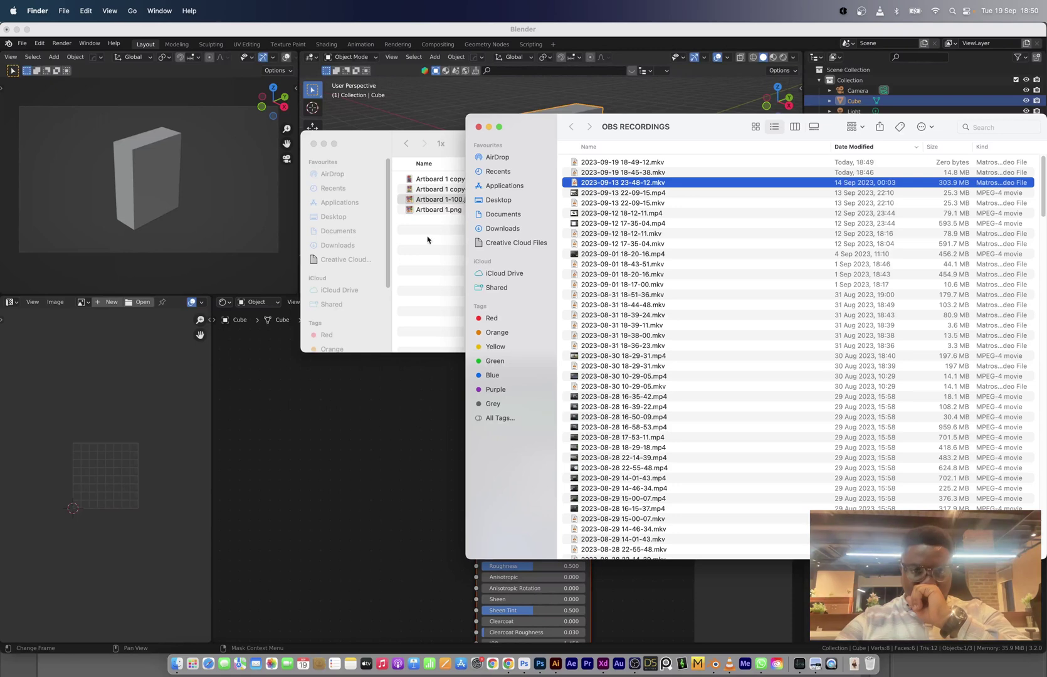
click(427, 304)
click(127, 424)
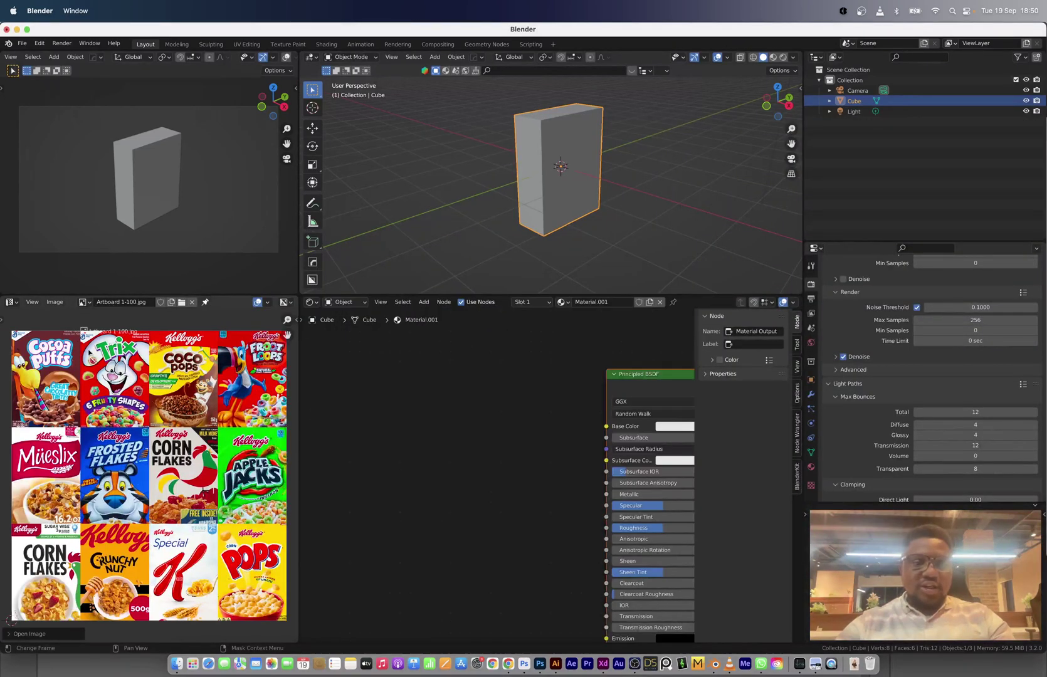
Add Artboard 1-100.jpg as an image texture feeding the Principled BSDF's Base Color, and show the 3D view in Rendered shading
drag(351, 446, 346, 418)
drag(447, 434, 611, 429)
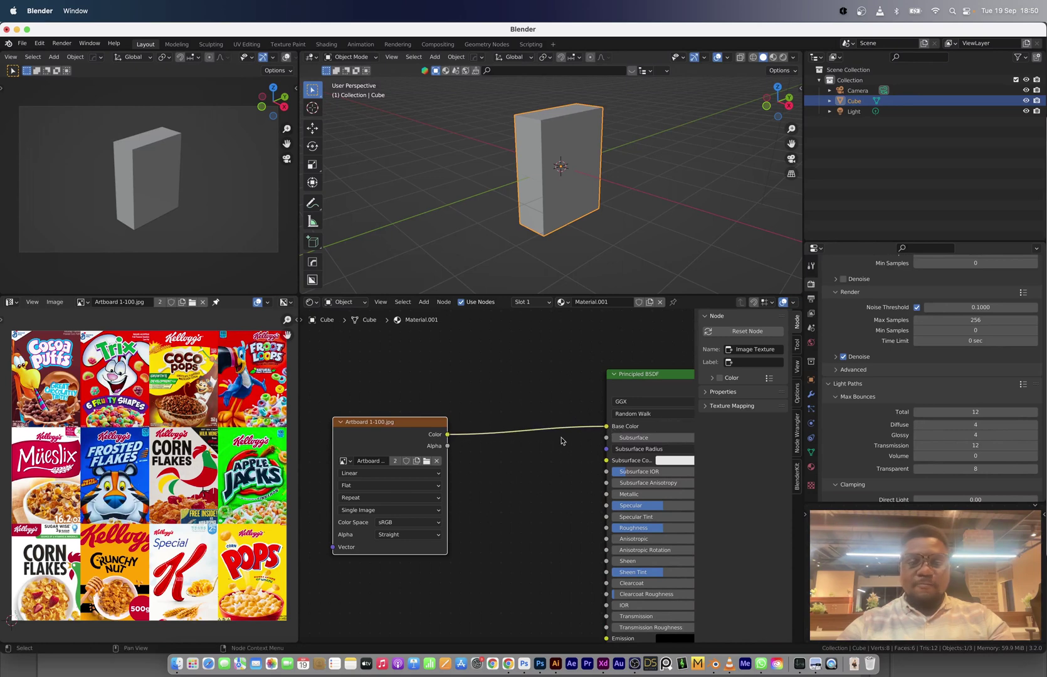
key(z)
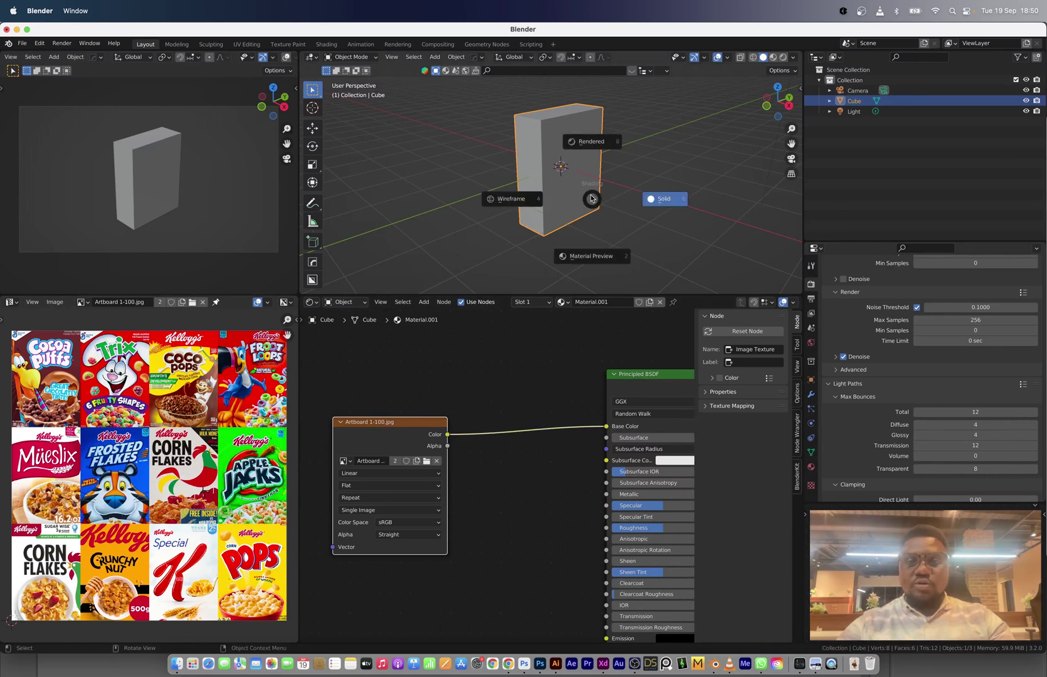
click(594, 127)
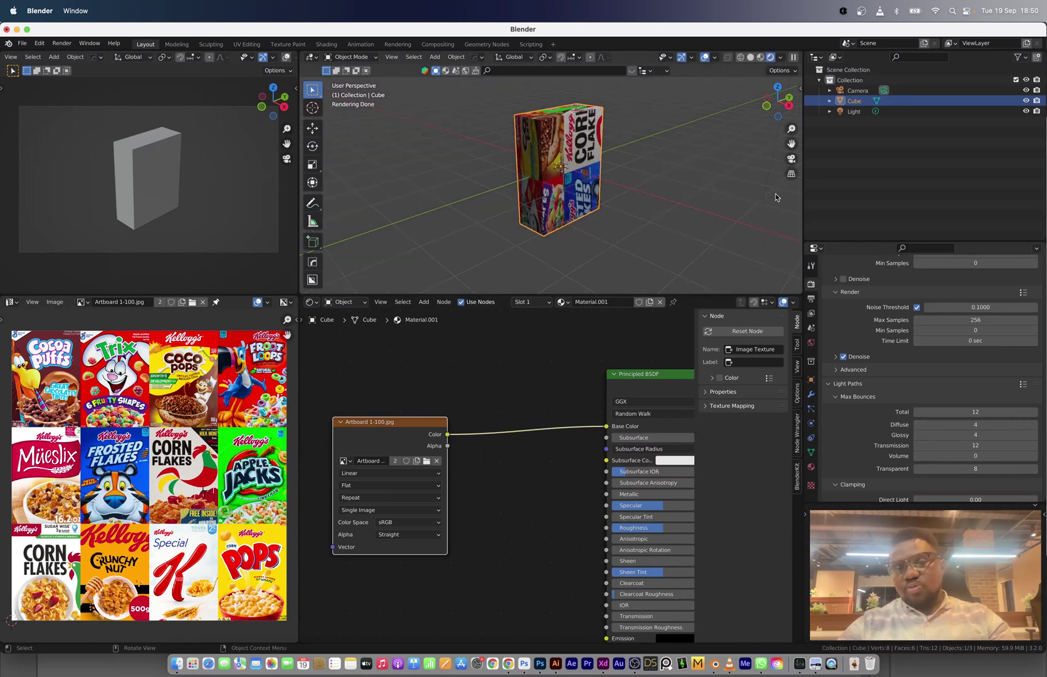
Light the scene with the aristea_wreck_1k world HDRI from World Mixer
click(814, 344)
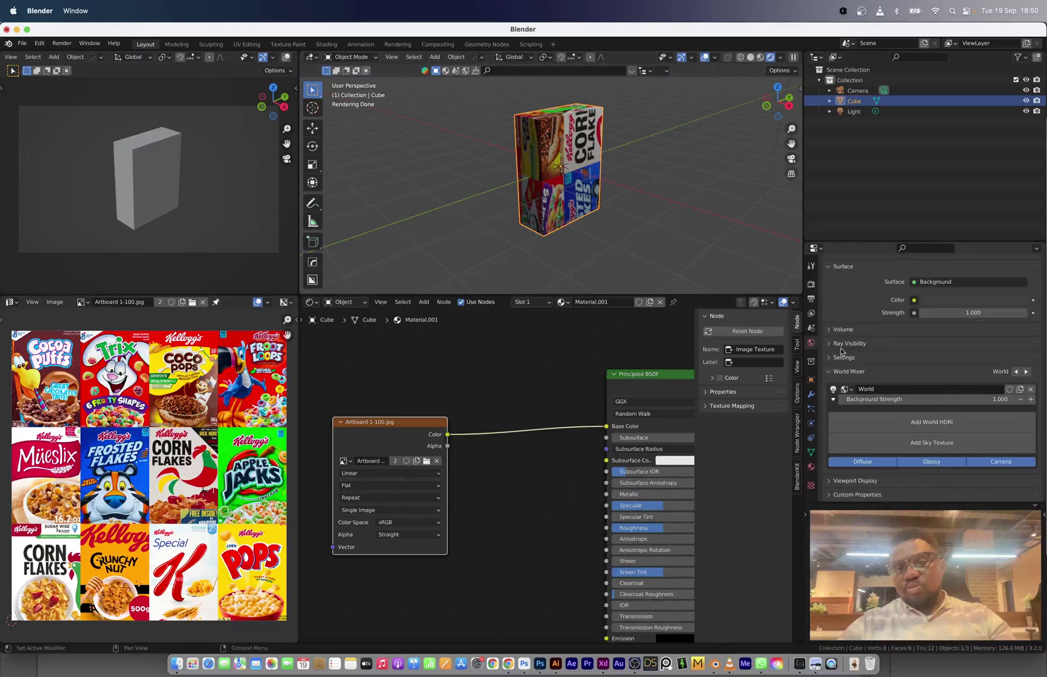
click(907, 417)
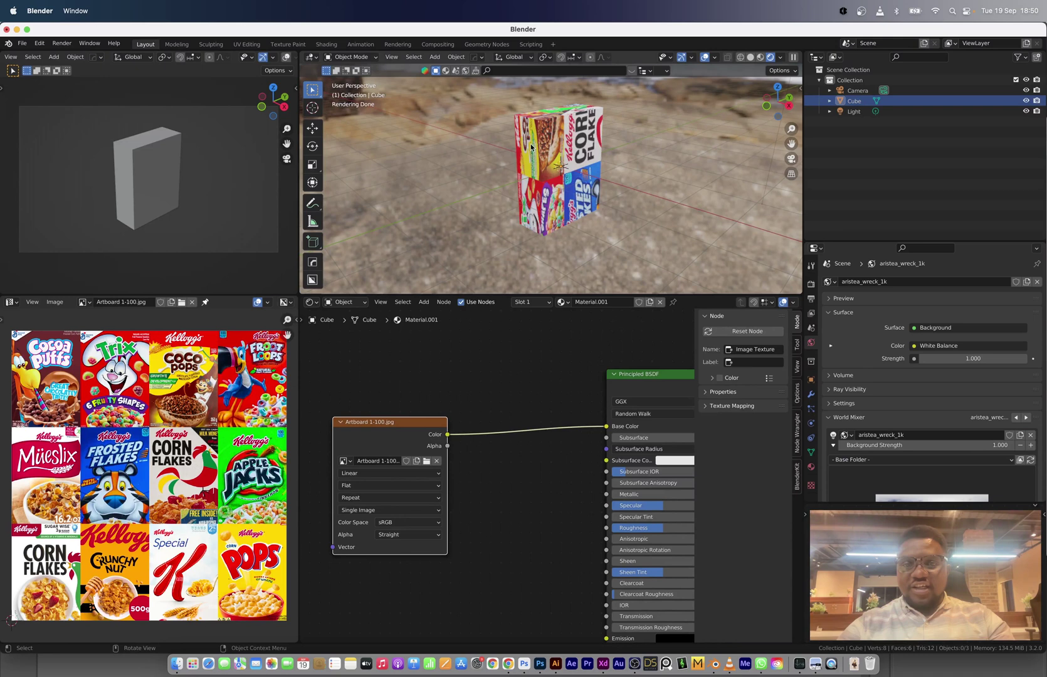
key(Tab)
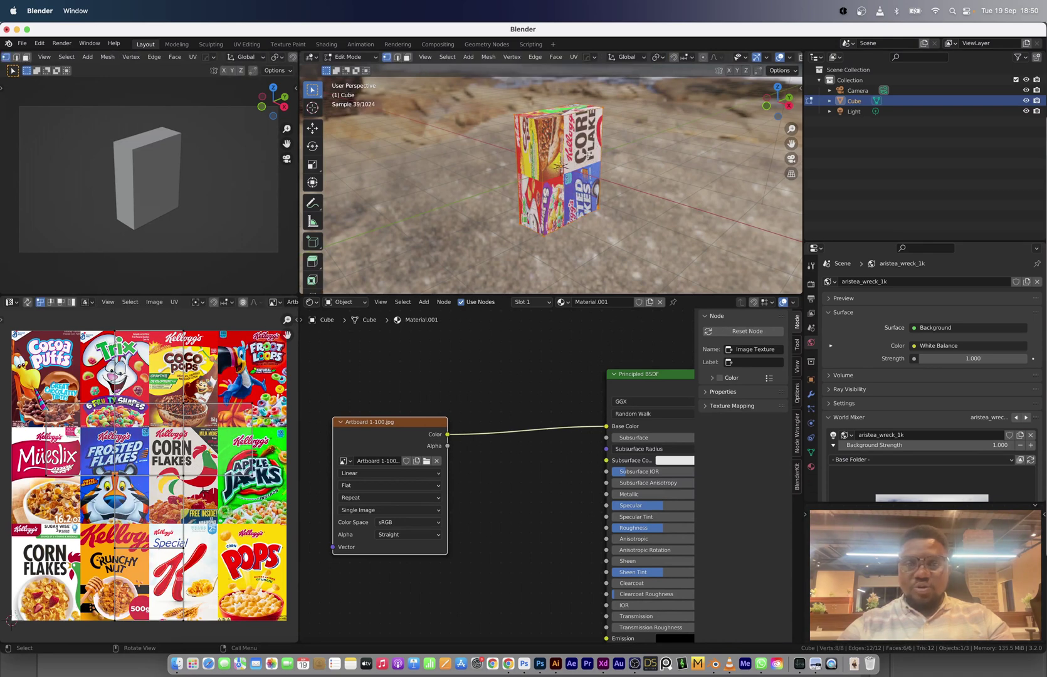
key(Tab)
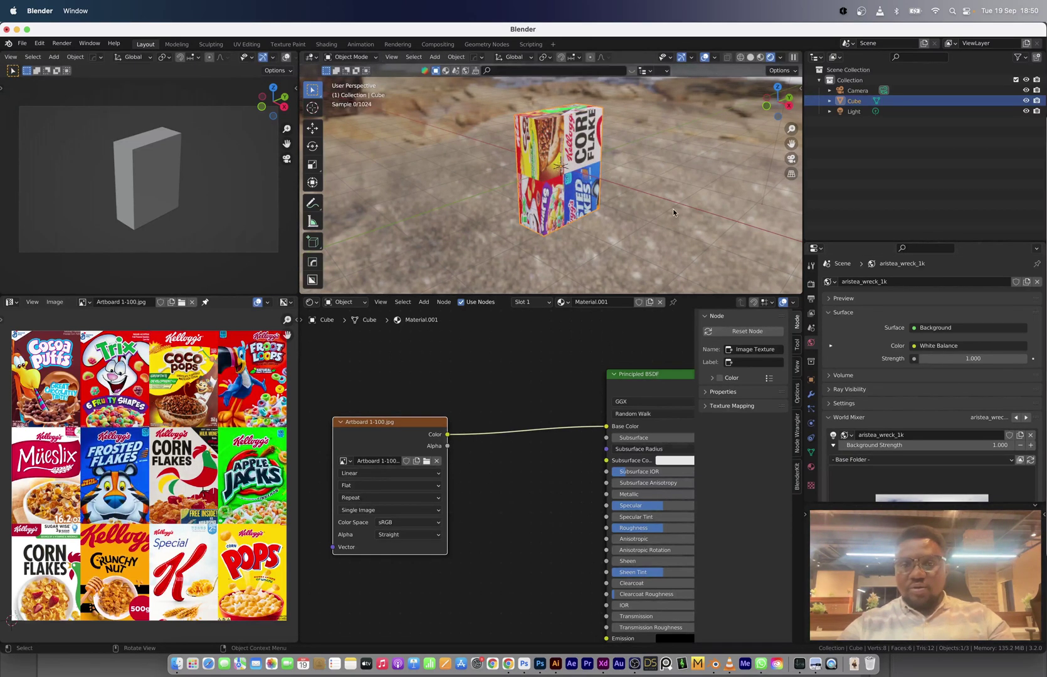
Enable the transparent film option in the render settings to hide the HDRI background
click(812, 284)
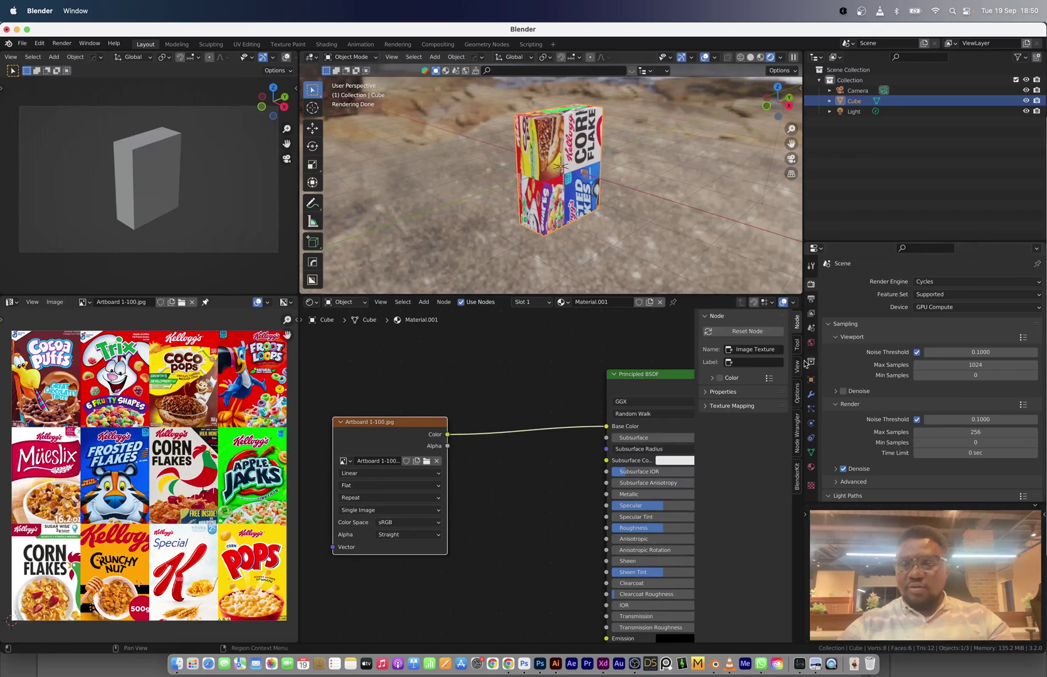
drag(829, 326, 839, 414)
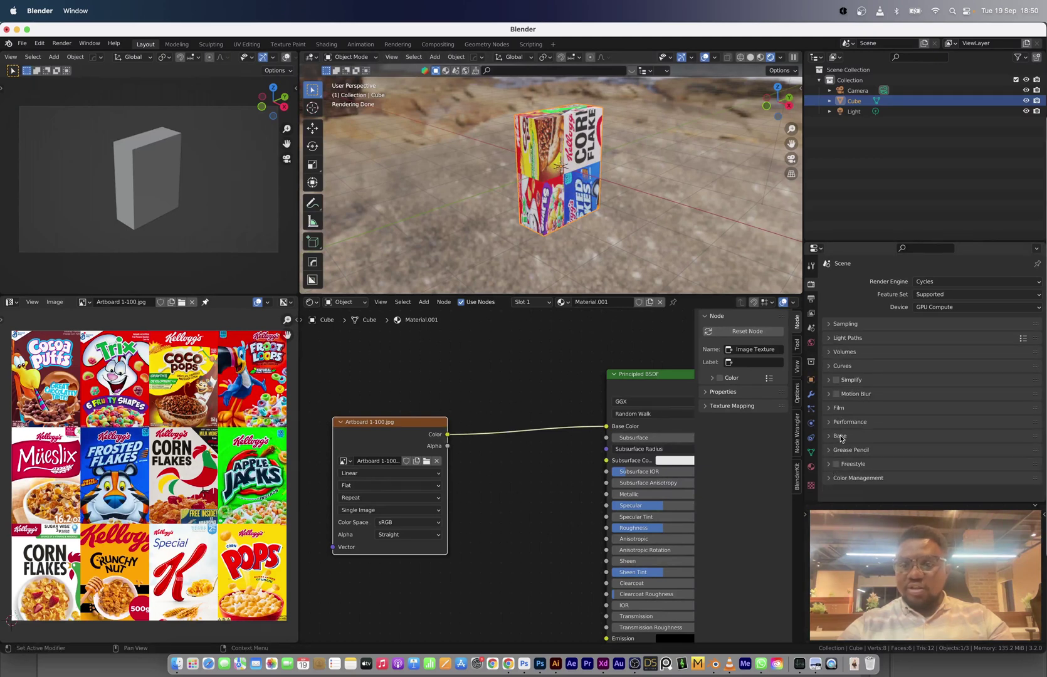
click(838, 408)
click(844, 453)
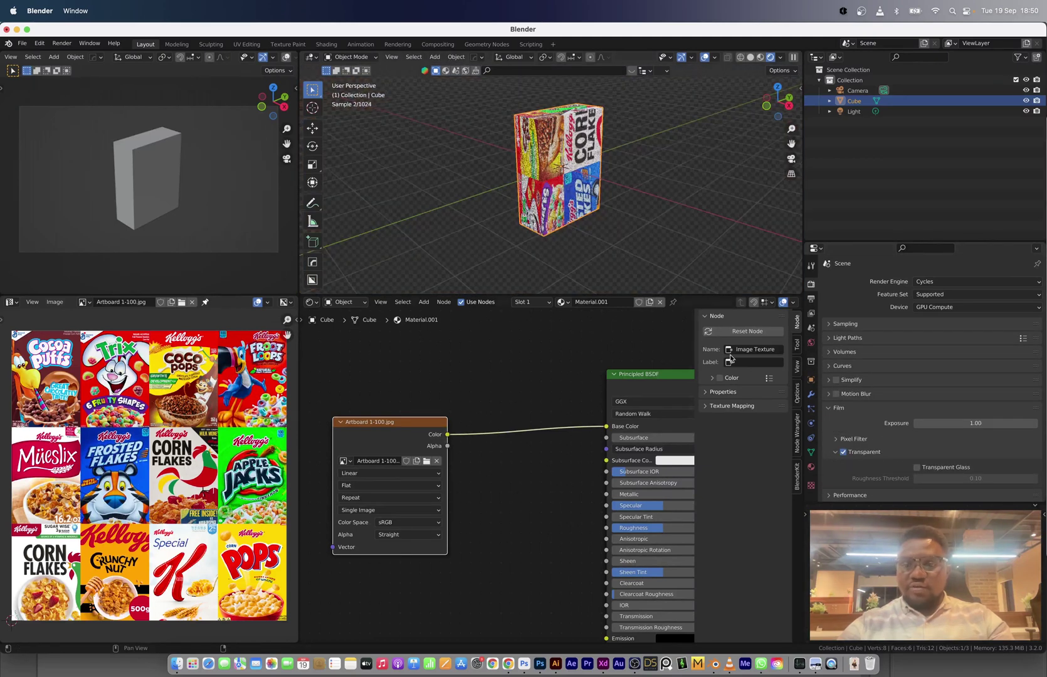
Enlarge the 3D view and unwrap all faces of the box with Cube Projection
scroll(550, 189, up, 4)
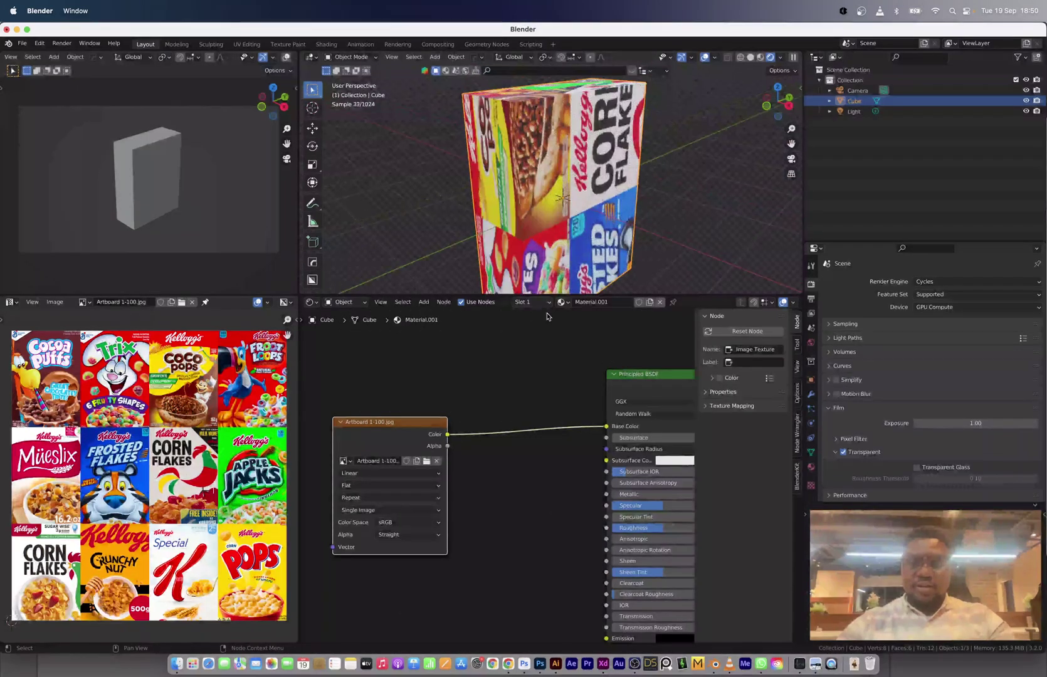
drag(550, 295, 550, 359)
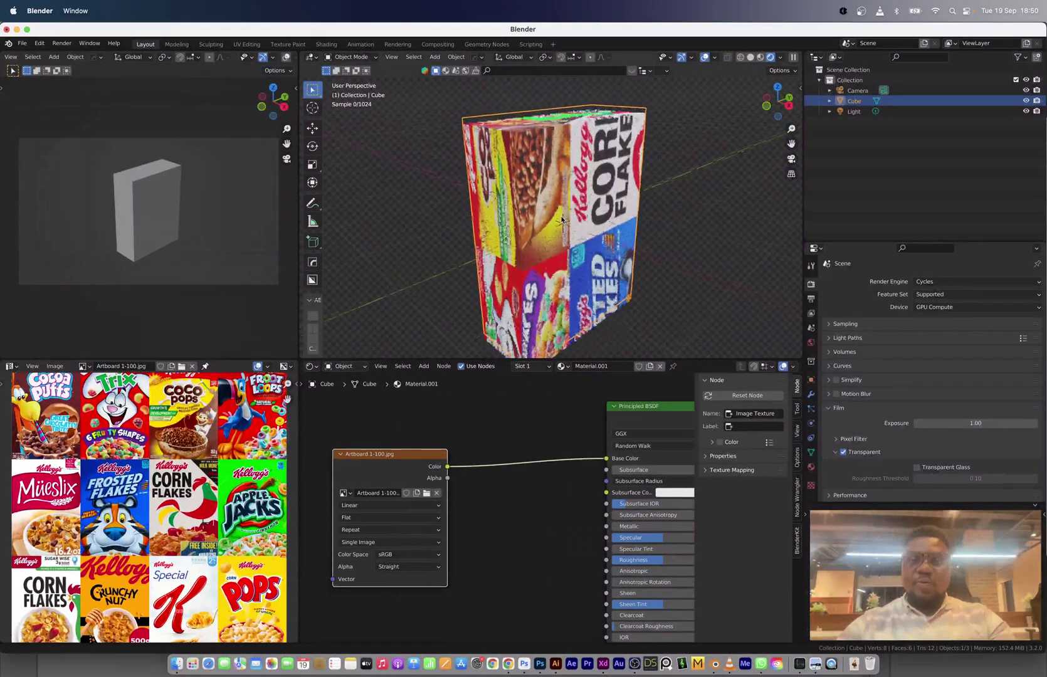
key(Tab)
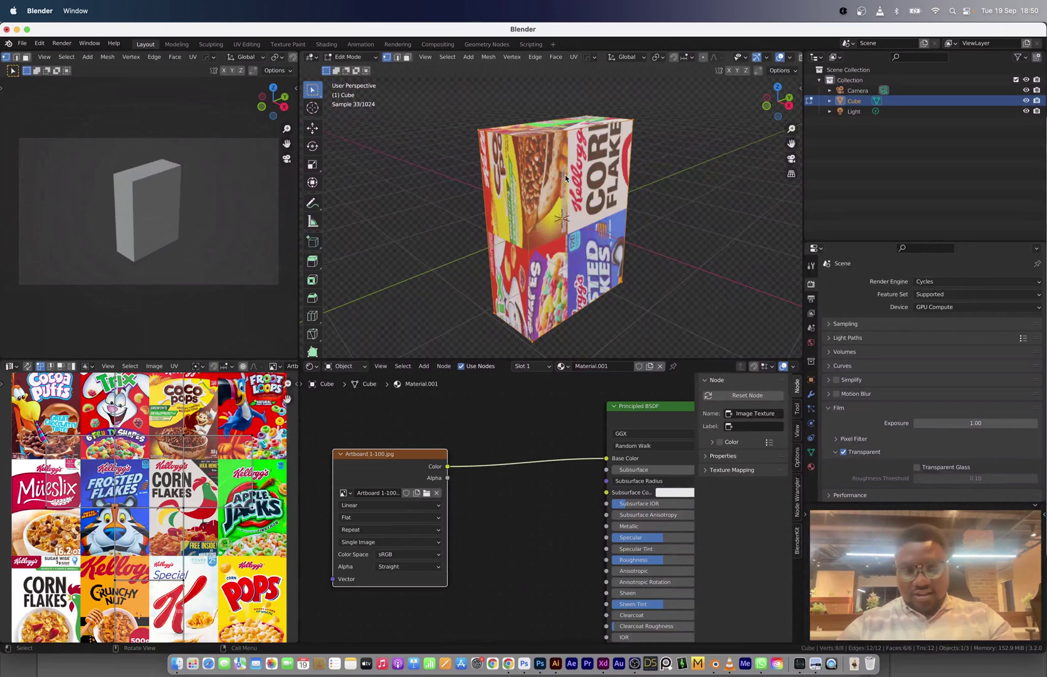
key(u)
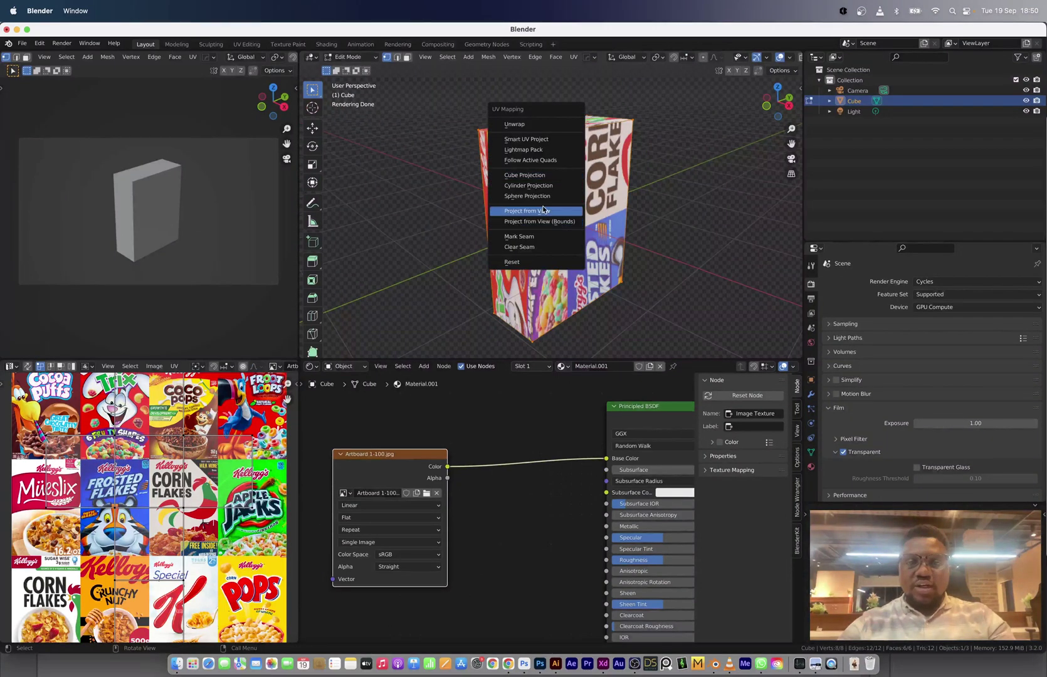
click(535, 176)
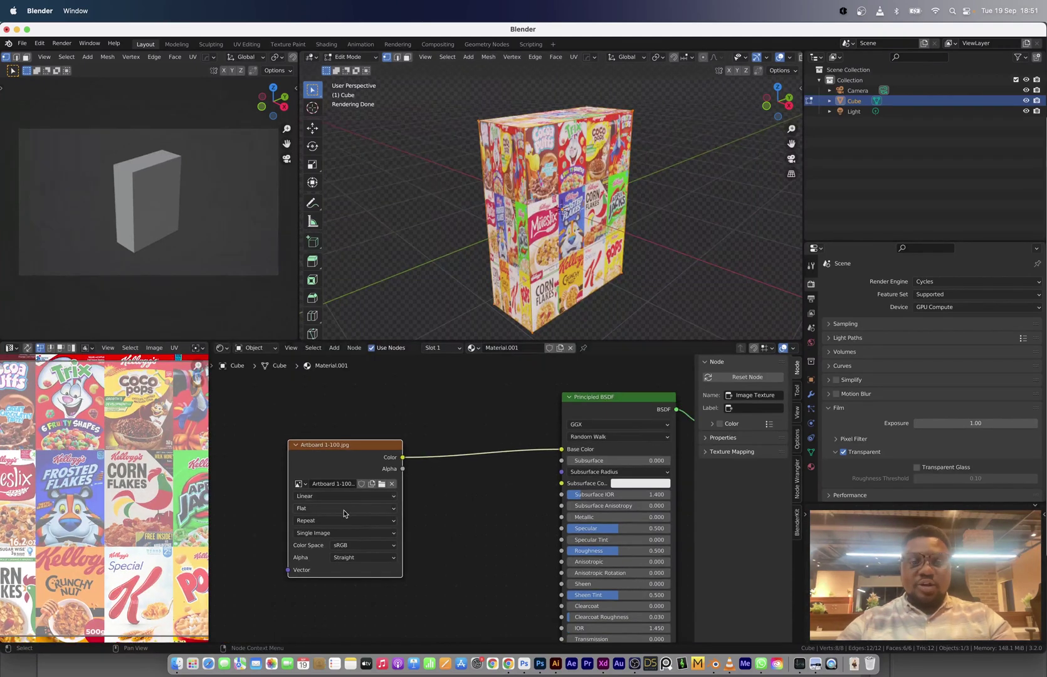
Add Texture Coordinate and Mapping nodes in front of the Artboard 1-100.jpg texture with Node Wrangler
scroll(346, 513, left, 3)
key(ctrl+t)
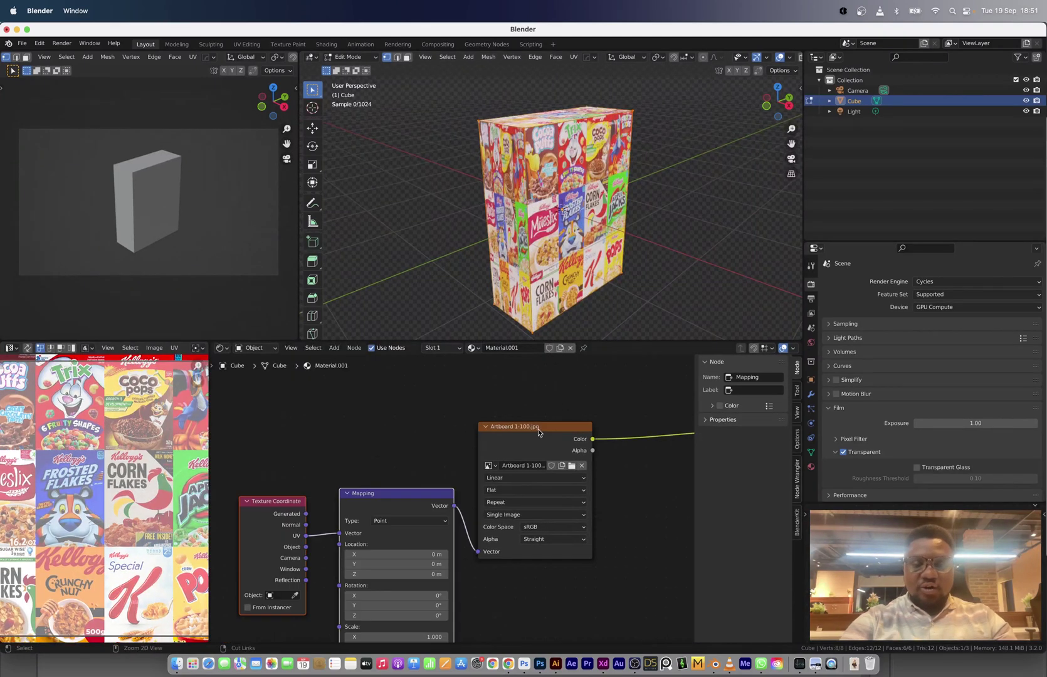
scroll(388, 466, down, 1)
key(Home)
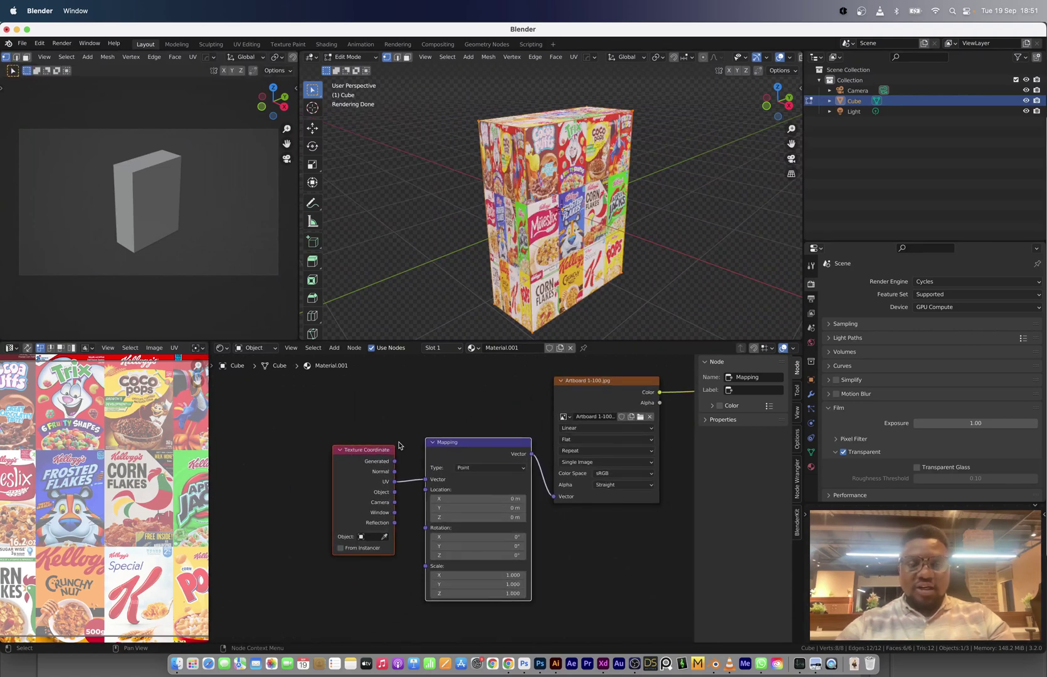
scroll(479, 437, up, 2)
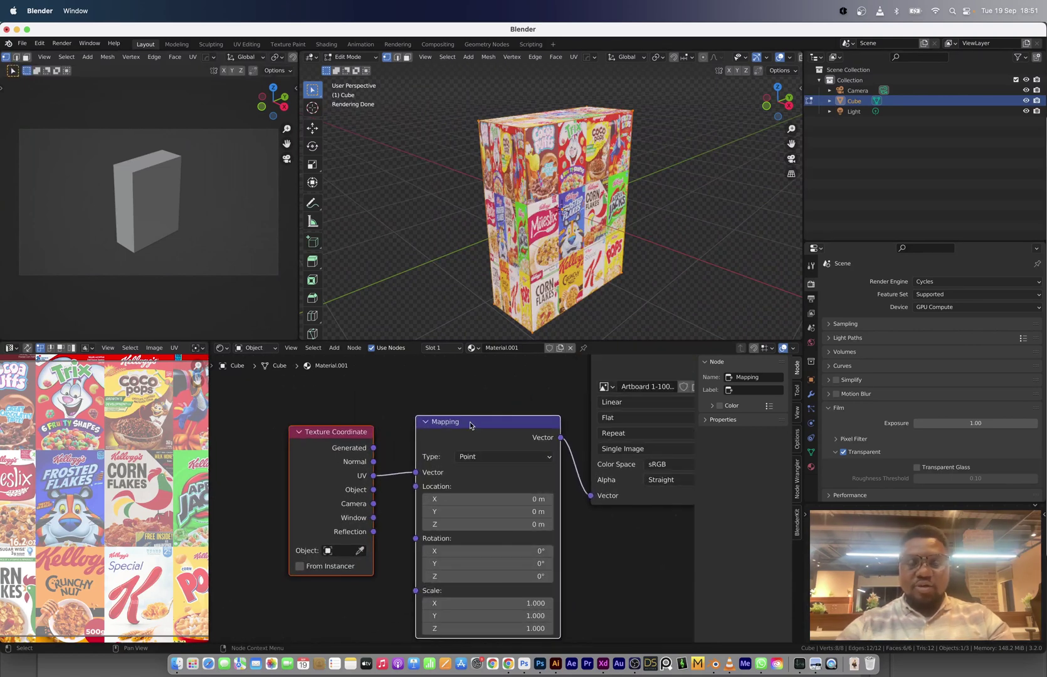
click(408, 401)
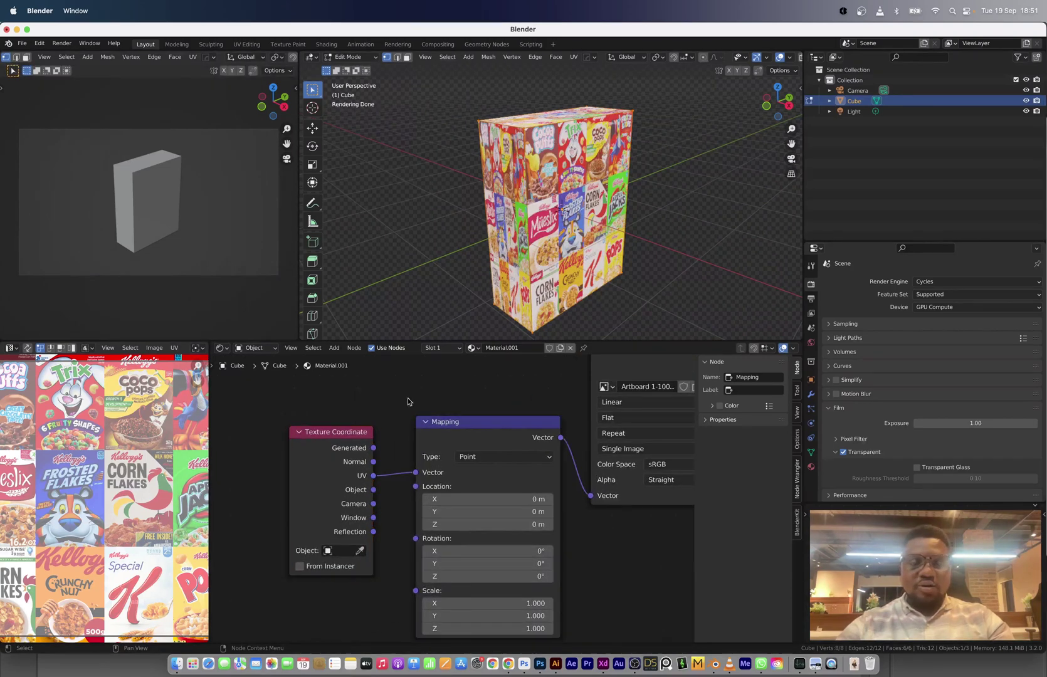
Check in the add-on preferences that Node Wrangler is enabled by searching for "node"
click(46, 58)
click(59, 193)
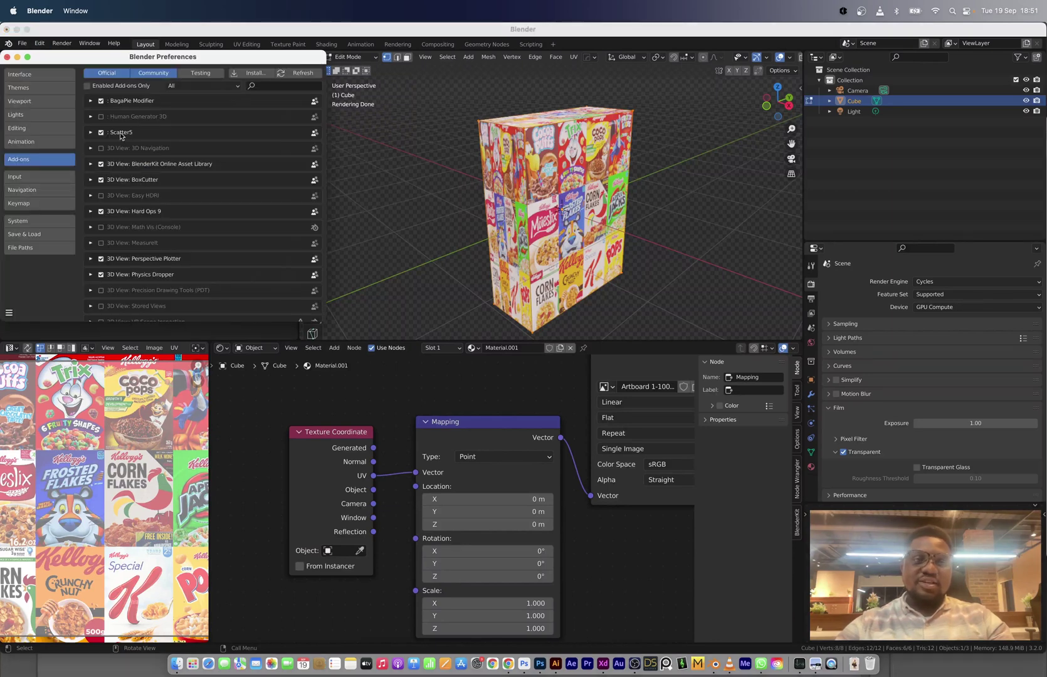
text(node)
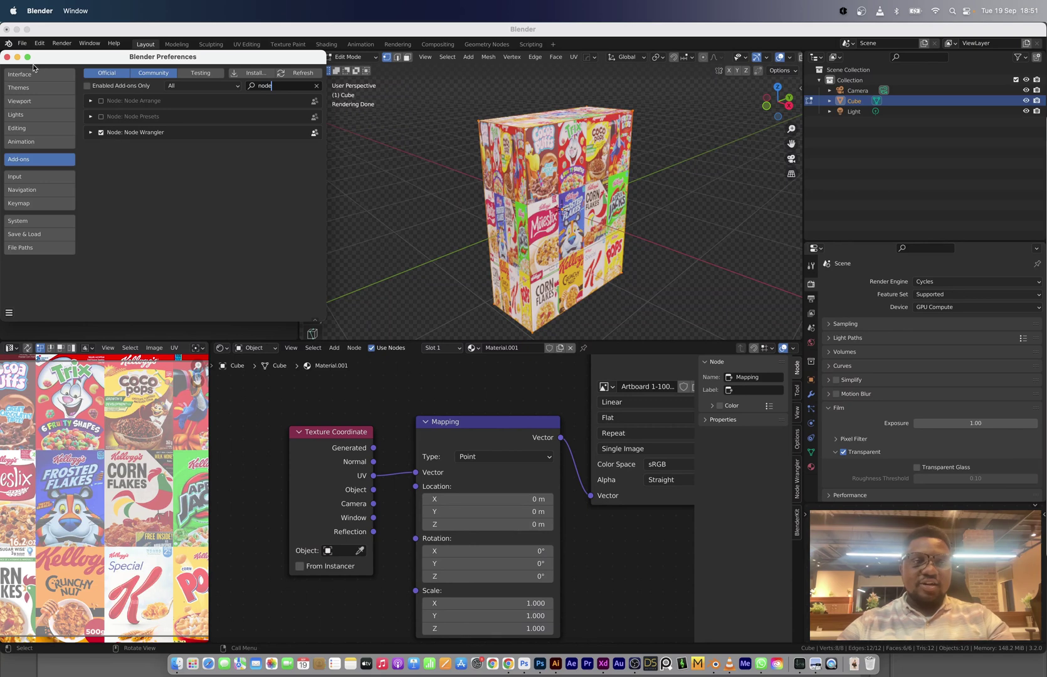
click(7, 57)
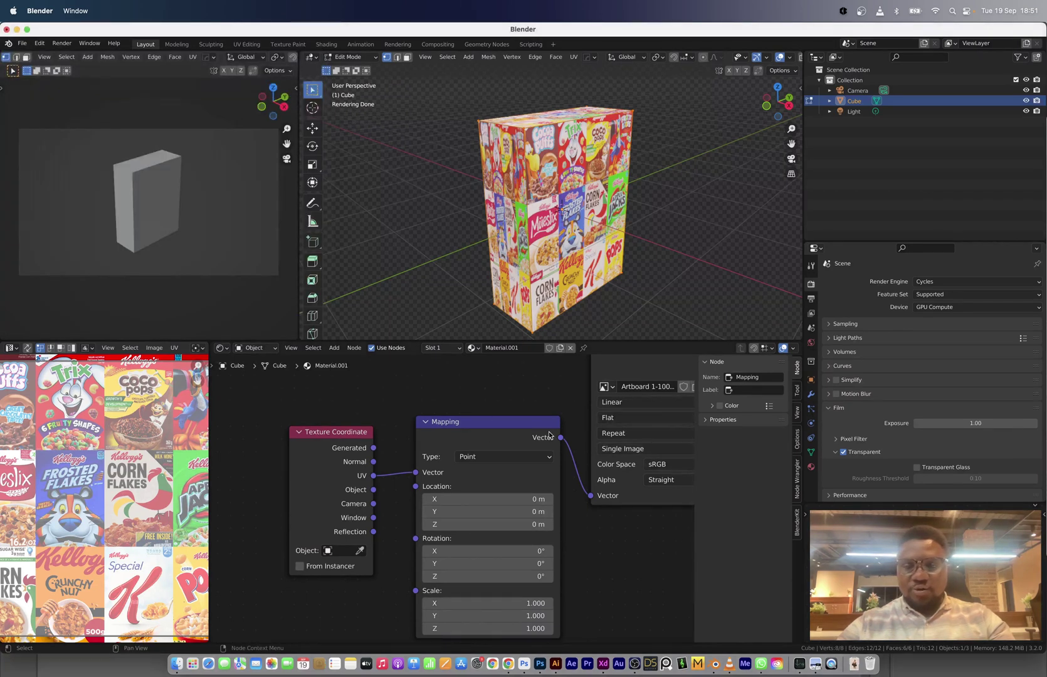
Spread out the shader nodes to leave a wide gap between the Texture Coordinate and Mapping nodes
middle_drag(549, 433, 480, 484)
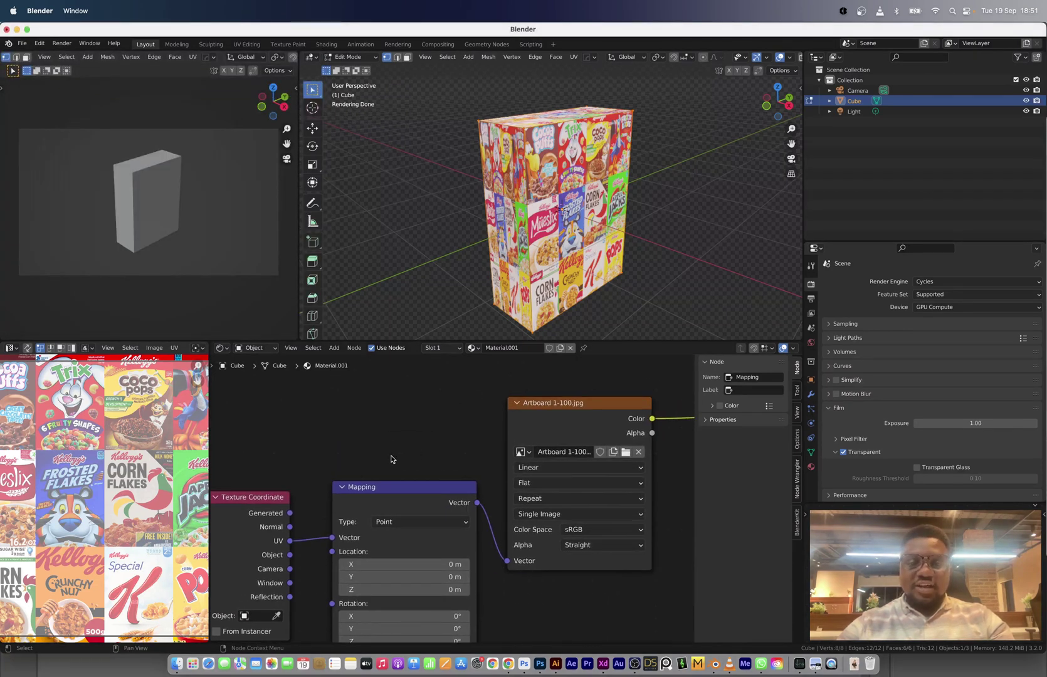
middle_drag(391, 459, 464, 430)
drag(310, 484, 277, 487)
drag(439, 461, 405, 455)
scroll(403, 485, down, 8)
middle_drag(423, 478, 559, 444)
drag(502, 469, 271, 480)
drag(566, 444, 568, 453)
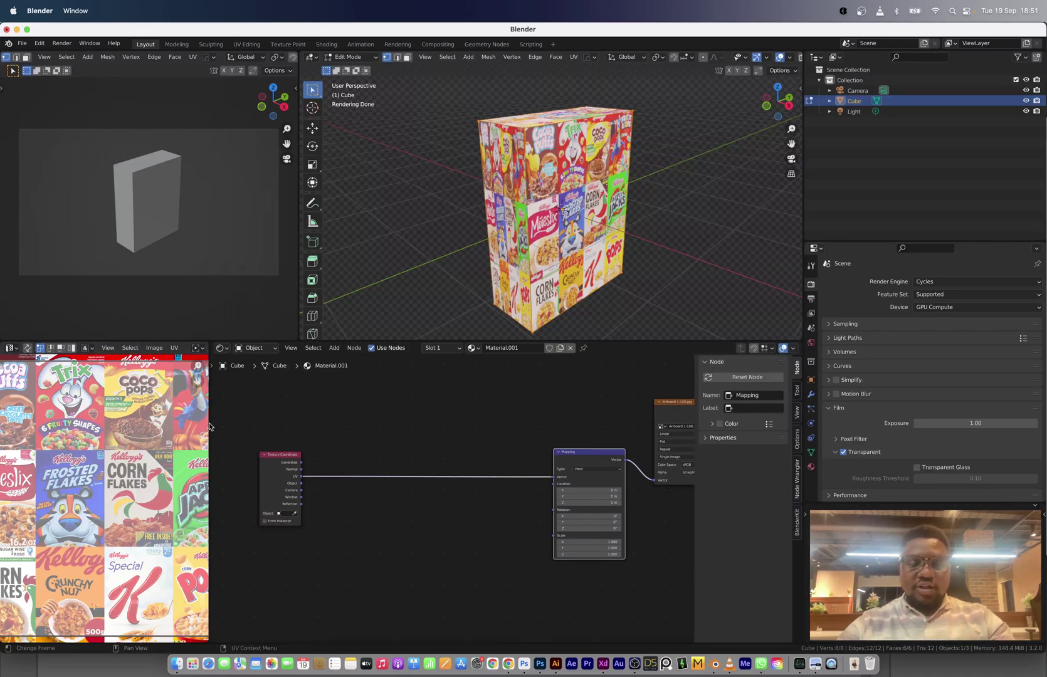
Maximize the UV editor and scale all the UVs down to about a fifth of the image's width
drag(210, 426, 343, 433)
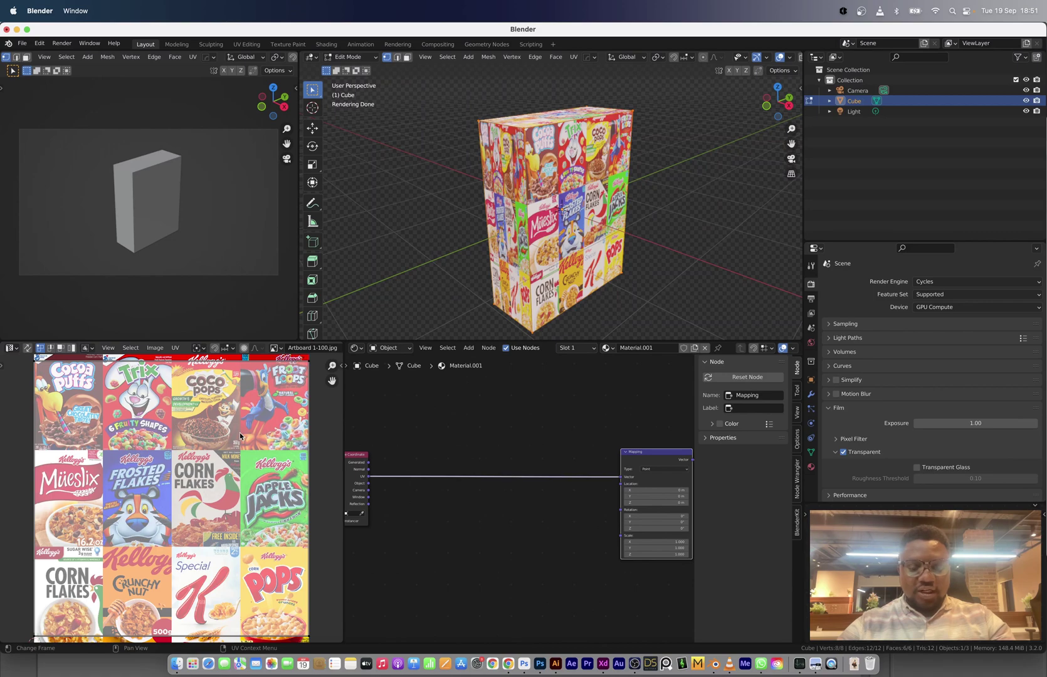
key(ctrl+space)
scroll(522, 355, up, 3)
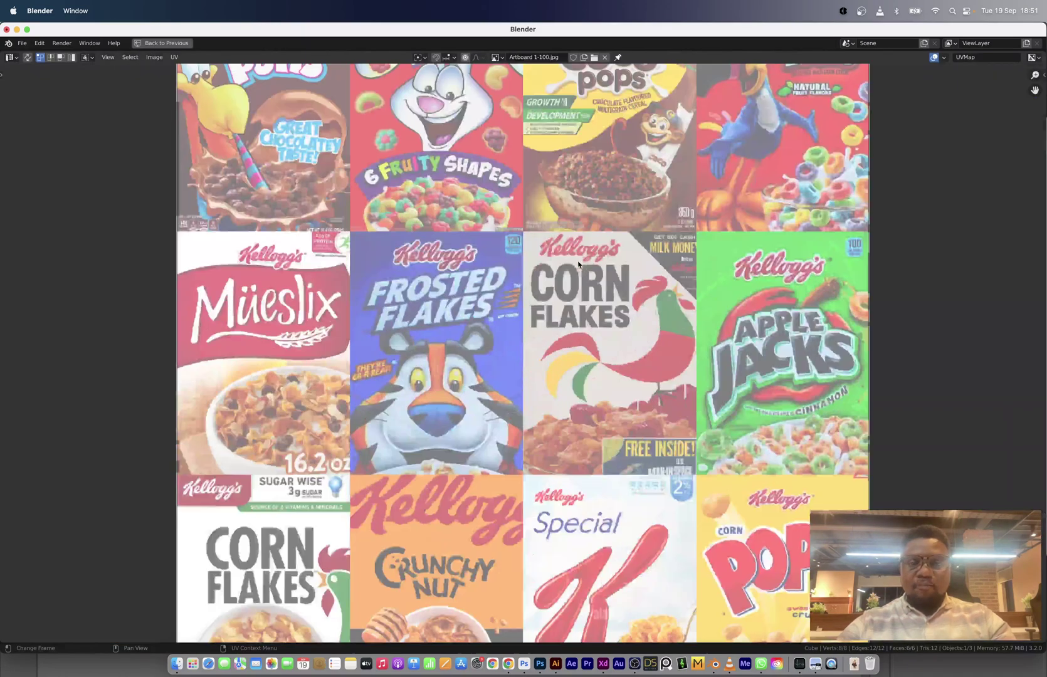
scroll(663, 274, down, 3)
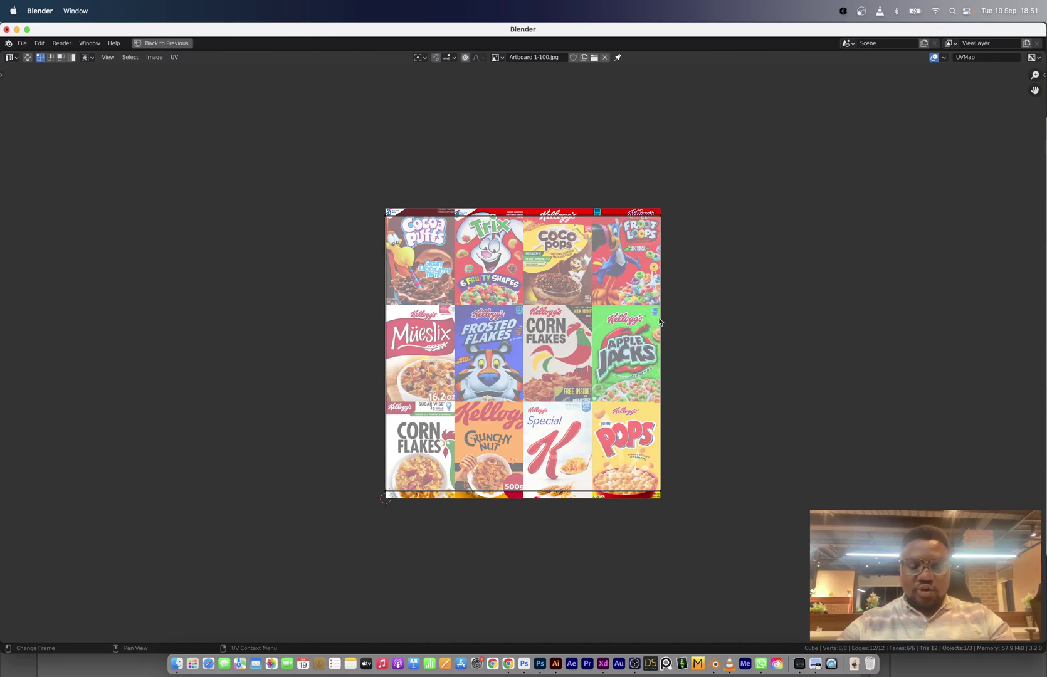
key(a)
key(s)
click(565, 388)
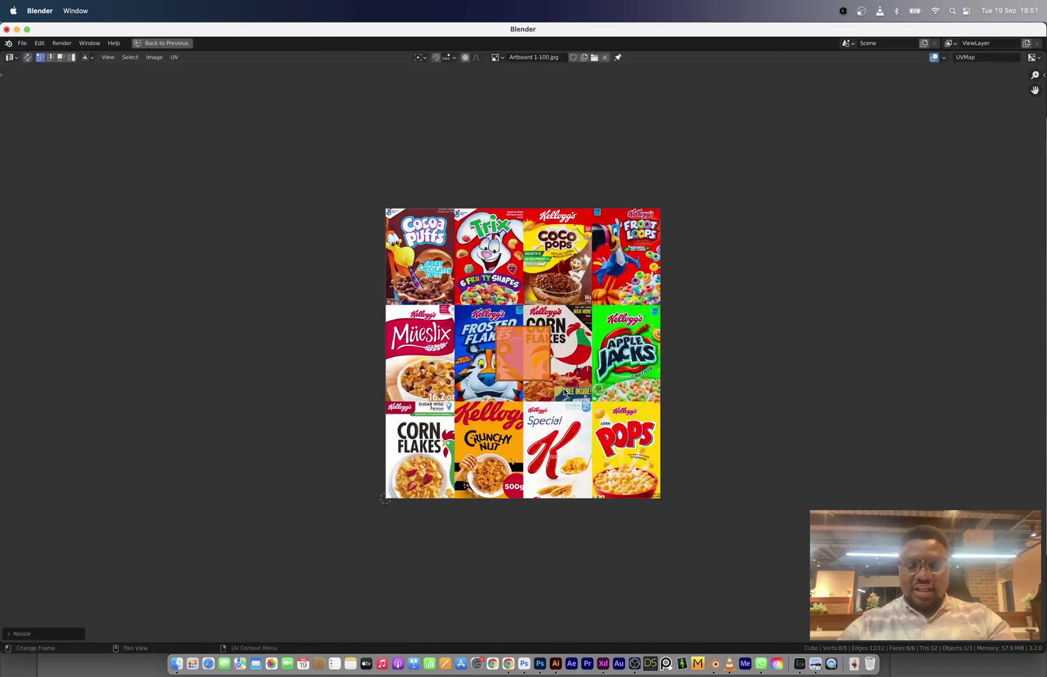
Move the scaled-down UVs onto the Cocoa Puffs cover in the upper corner of the atlas
key(g)
click(461, 293)
scroll(461, 295, up, 4)
middle_drag(345, 191, 572, 380)
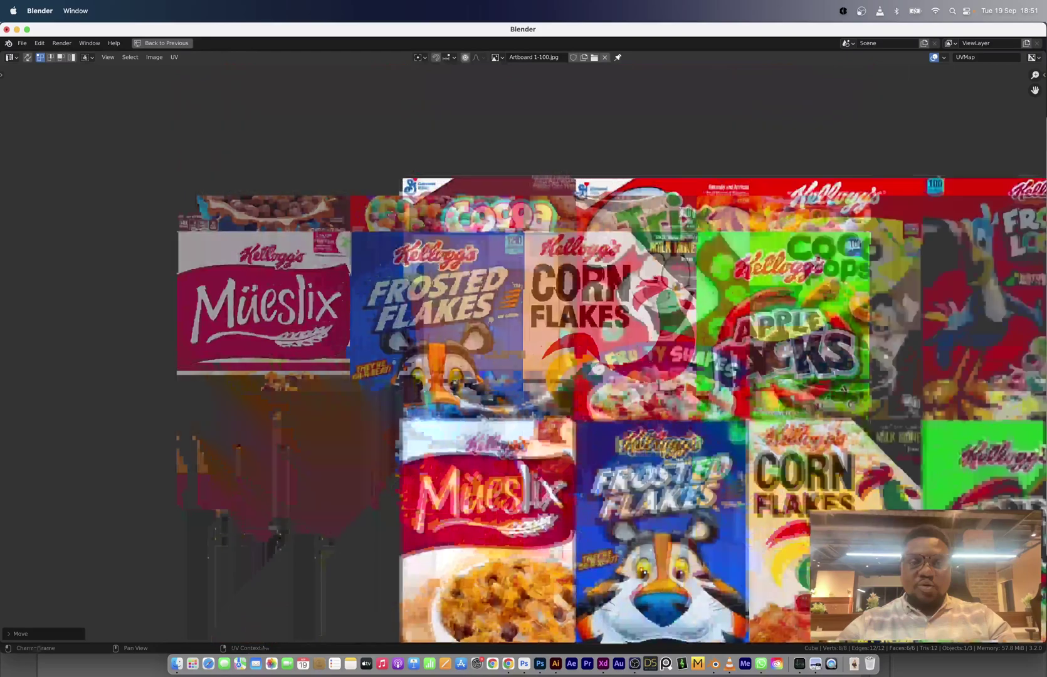
scroll(572, 380, up, 3)
scroll(561, 421, up, 3)
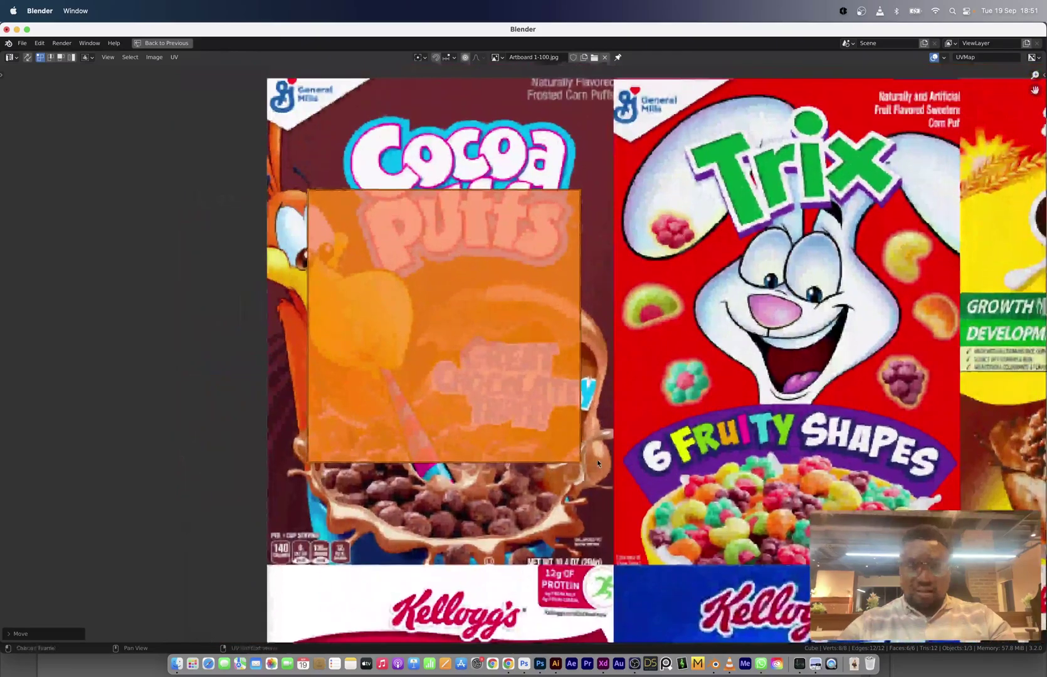
Scale the UVs to the width of the Cocoa Puffs cover and stretch them about 1.4 times along Y to nearly its height
key(s)
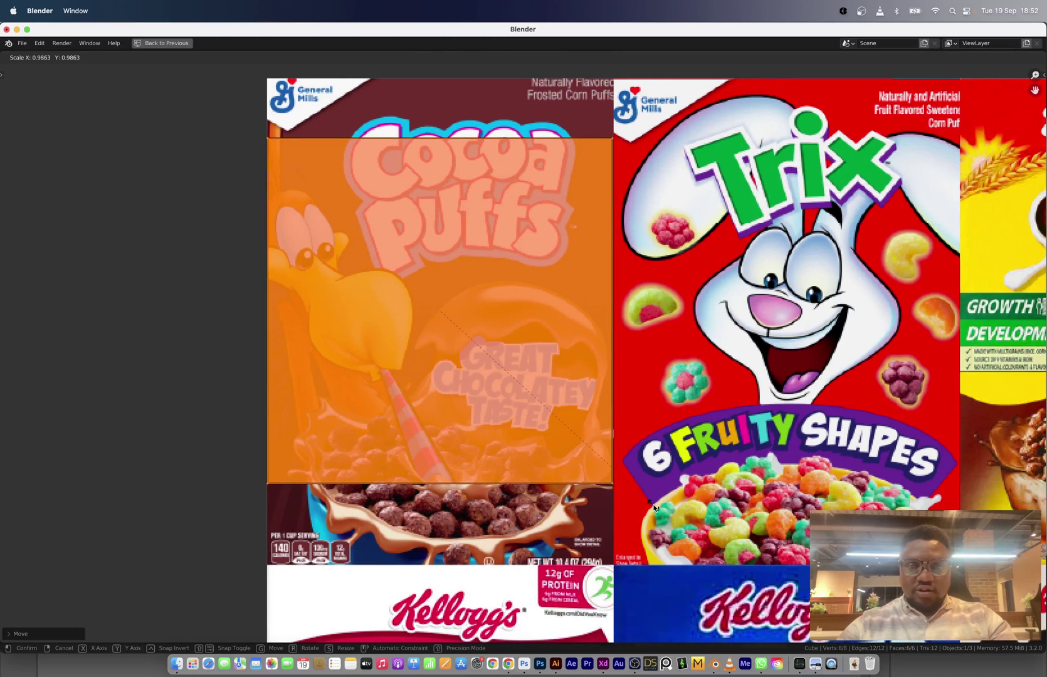
click(654, 507)
key(g)
click(654, 507)
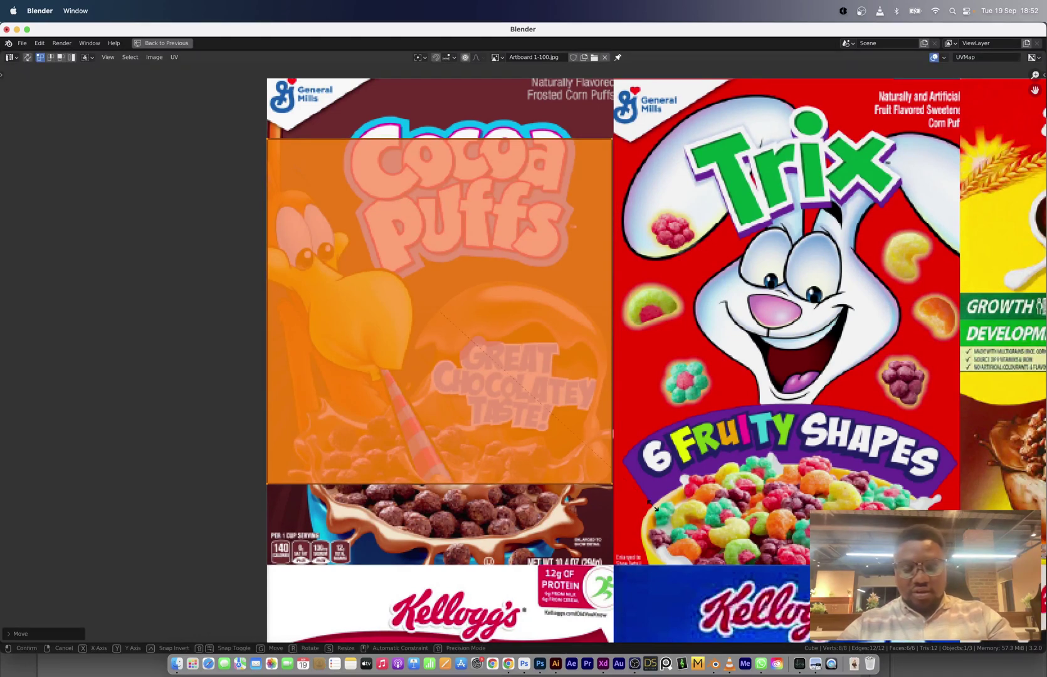
key(s)
key(y)
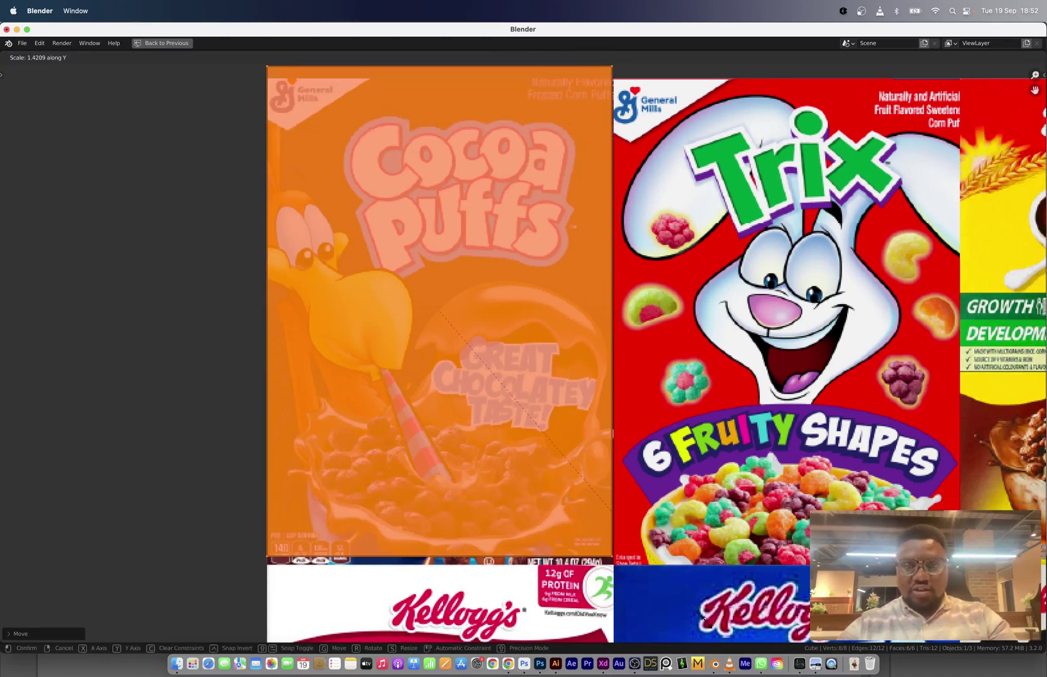
click(692, 592)
Select the upper UV vertices and move them along Y to line up with the top edge of the Cocoa Puffs cover
middle_drag(593, 335, 599, 386)
drag(241, 99, 707, 183)
key(g)
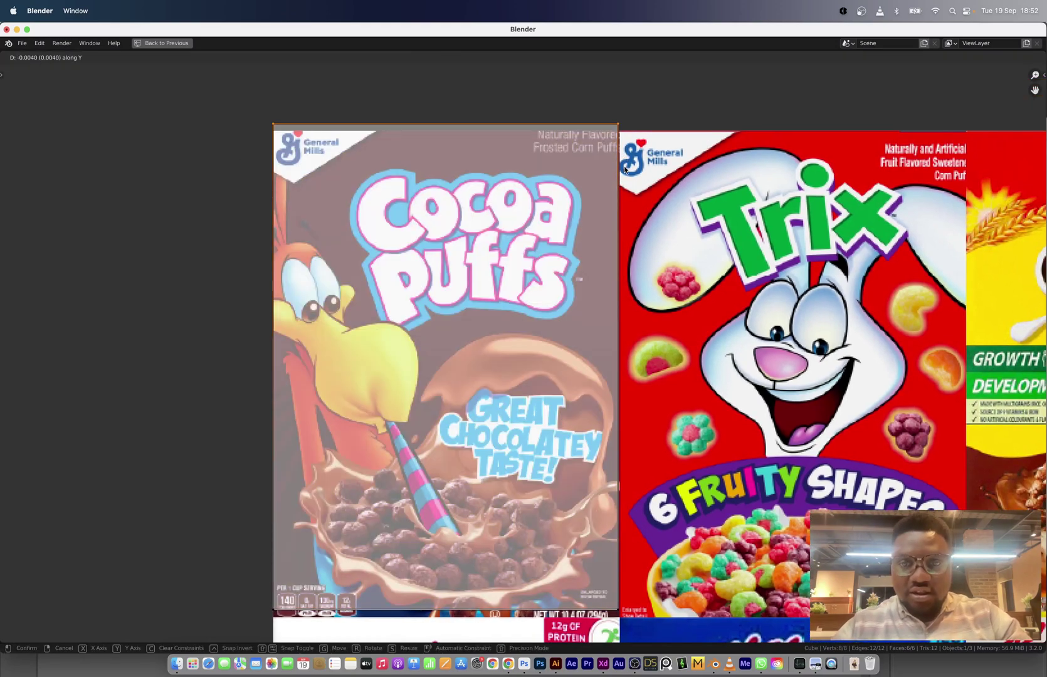
click(626, 177)
scroll(568, 112, up, 3)
middle_drag(568, 112, 549, 361)
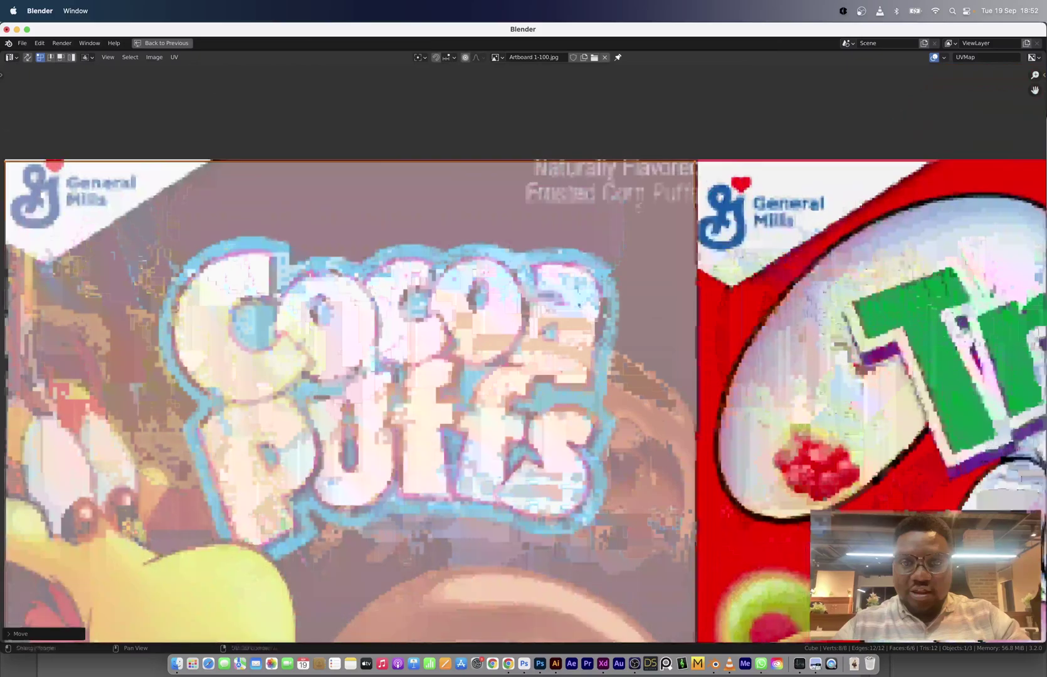
scroll(579, 276, up, 1)
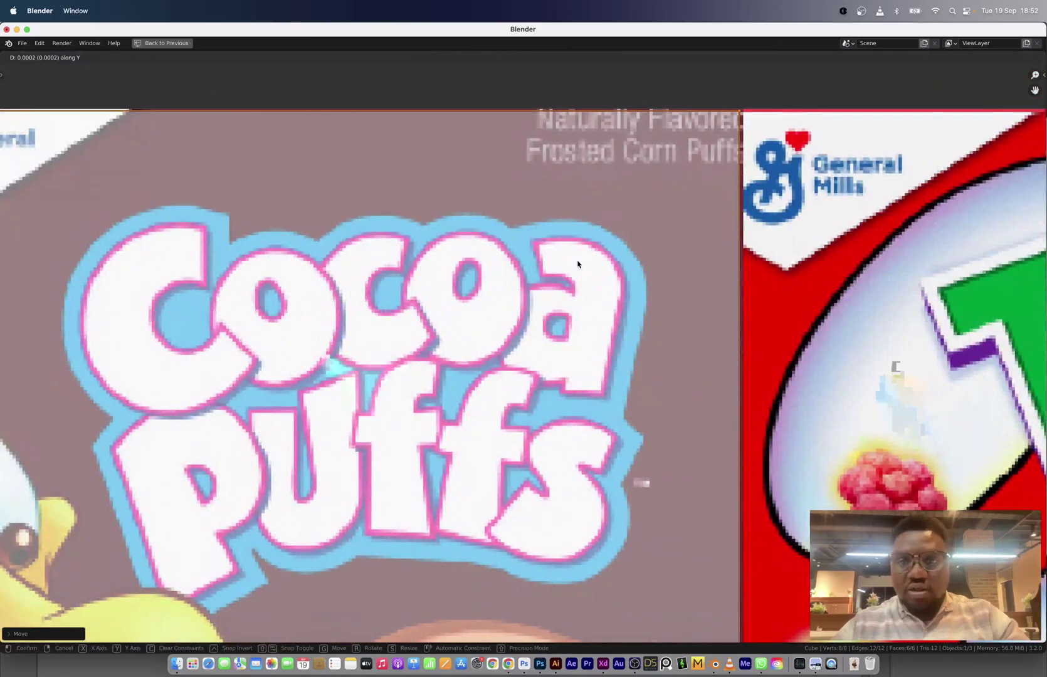
scroll(630, 244, down, 4)
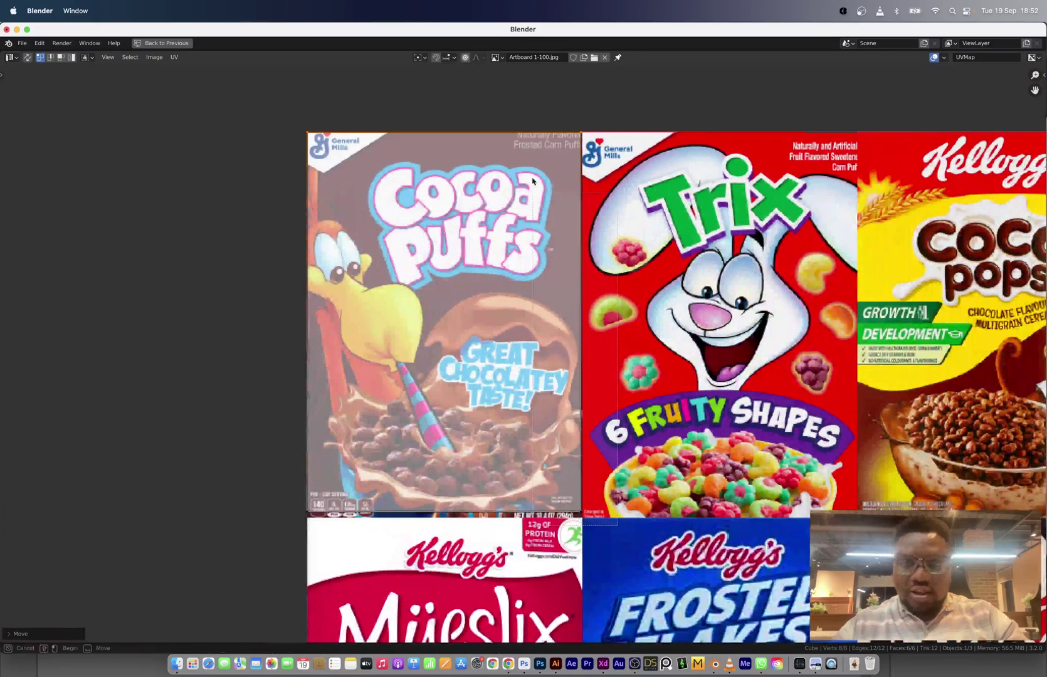
Fine-tune the side UV edge to the boundary between the Cocoa Puffs and Trix covers
scroll(593, 245, up, 3)
scroll(593, 245, up, 2)
key(g)
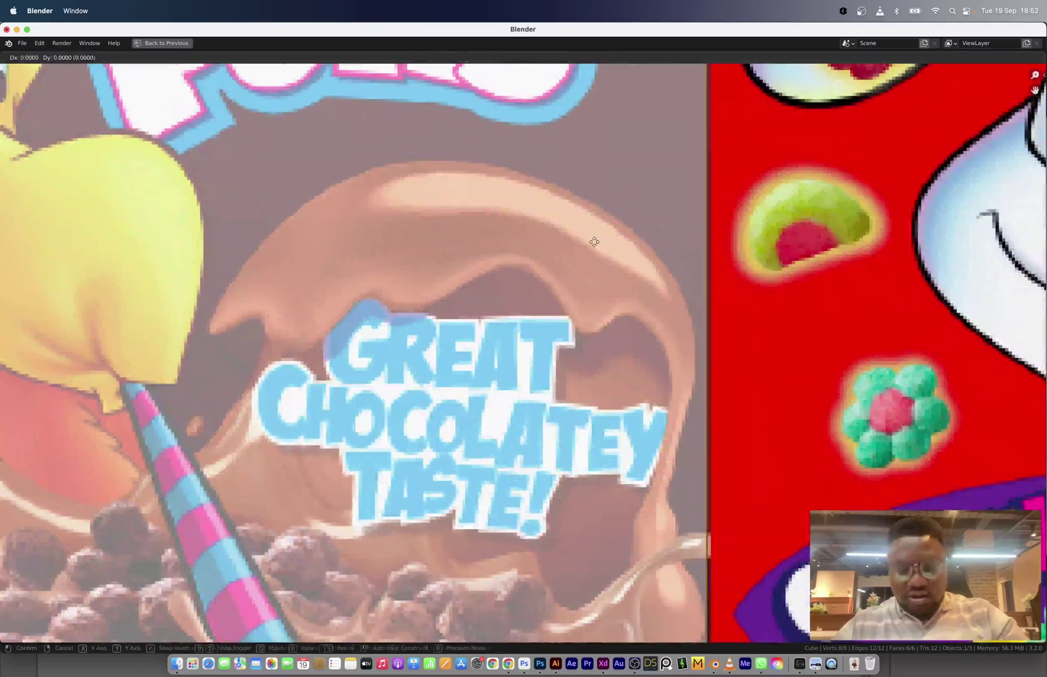
click(620, 242)
scroll(621, 245, down, 5)
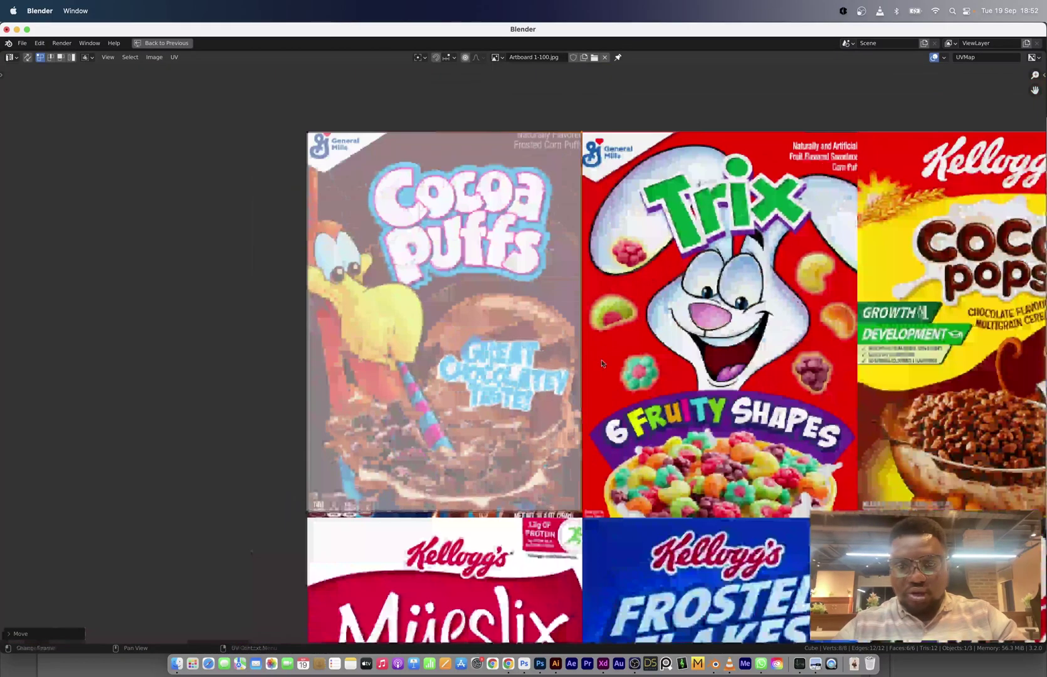
Move the lower UV edge along Y down to the bottom of the Cocoa Puffs cover and restore the full layout
middle_drag(292, 463, 353, 330)
scroll(564, 313, up, 5)
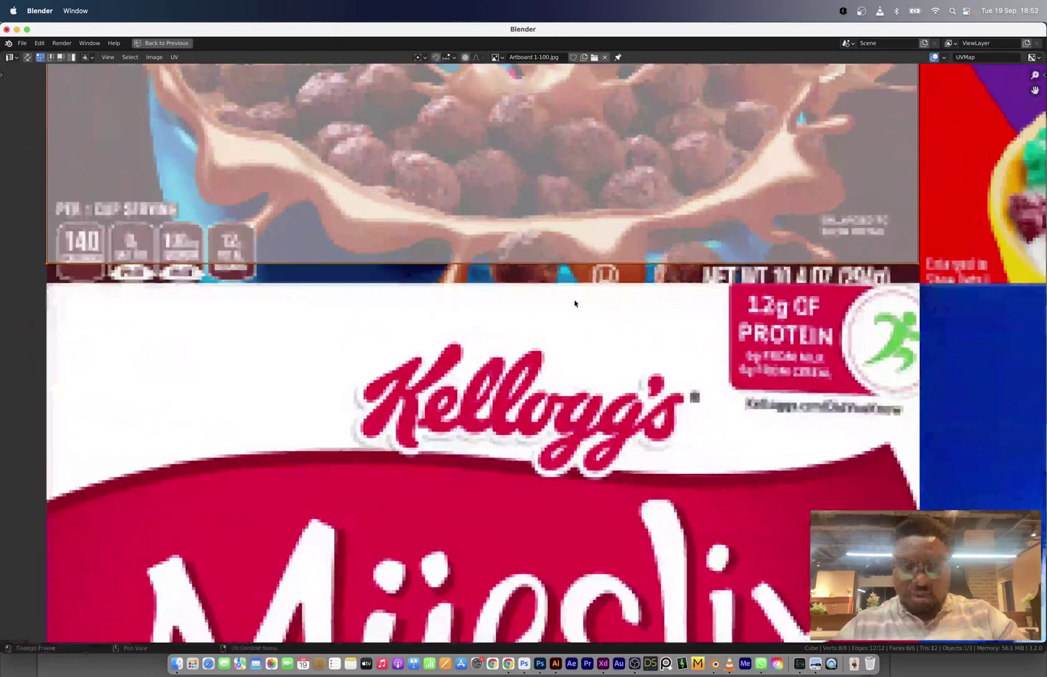
key(g)
key(y)
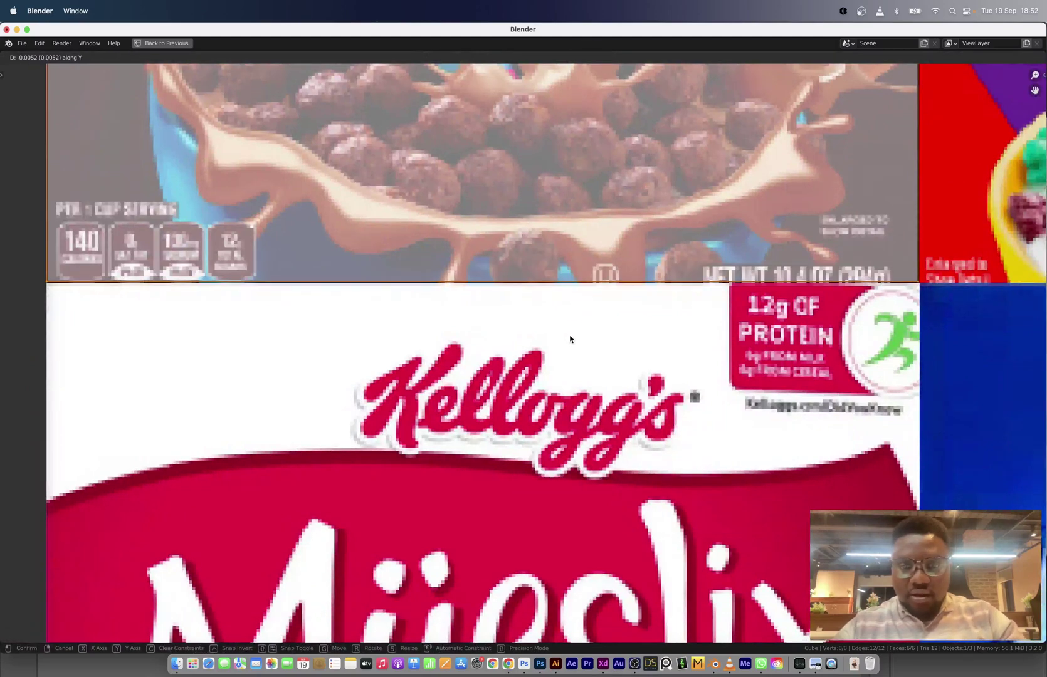
click(573, 347)
scroll(575, 346, down, 7)
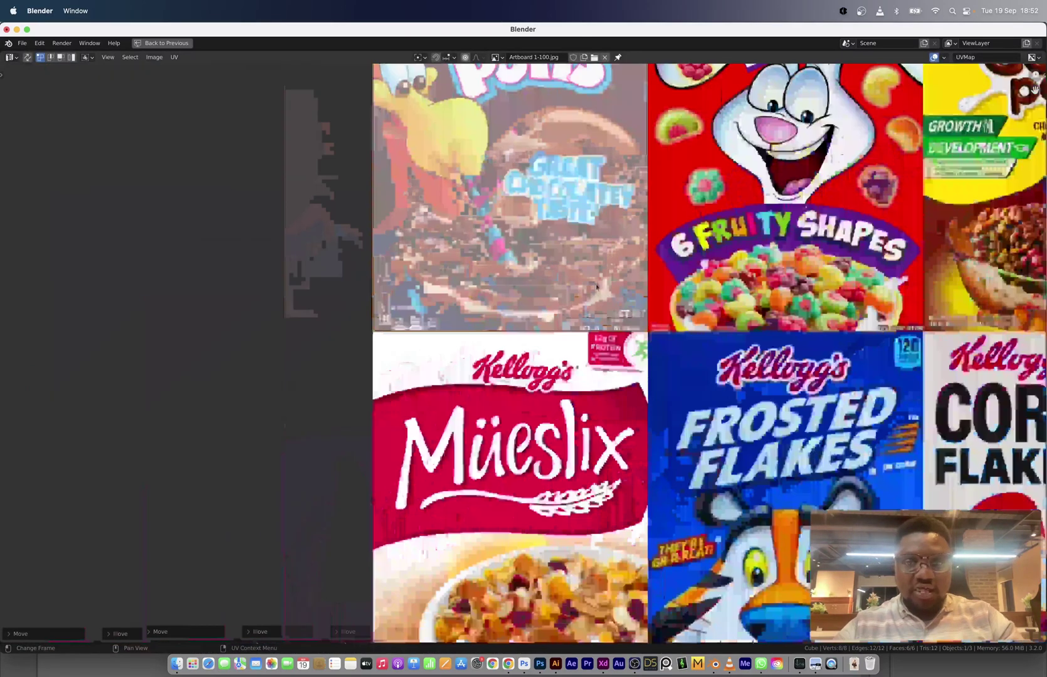
key(ctrl+space)
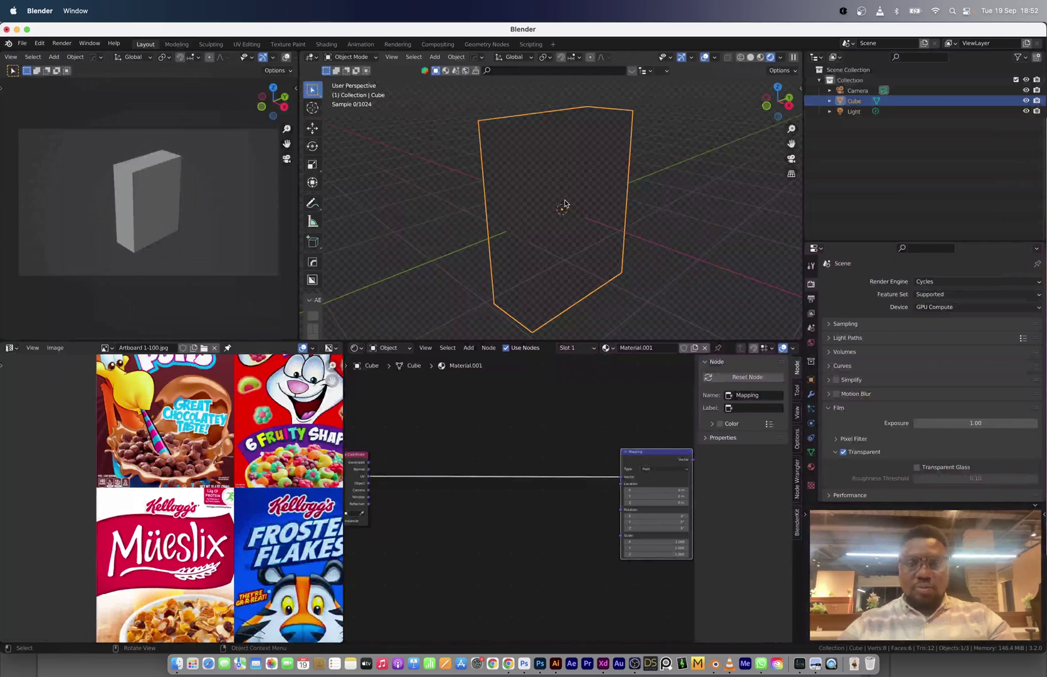
Duplicate the Cocoa Puffs box four times, spreading the copies around the original in the 3D scene
scroll(546, 205, down, 3)
mouse_move(543, 197)
middle_down()
mouse_move(617, 222)
mouse_move(543, 221)
middle_up()
key(shift+d)
click(665, 151)
scroll(665, 150, down, 2)
middle_drag(666, 150, 652, 160)
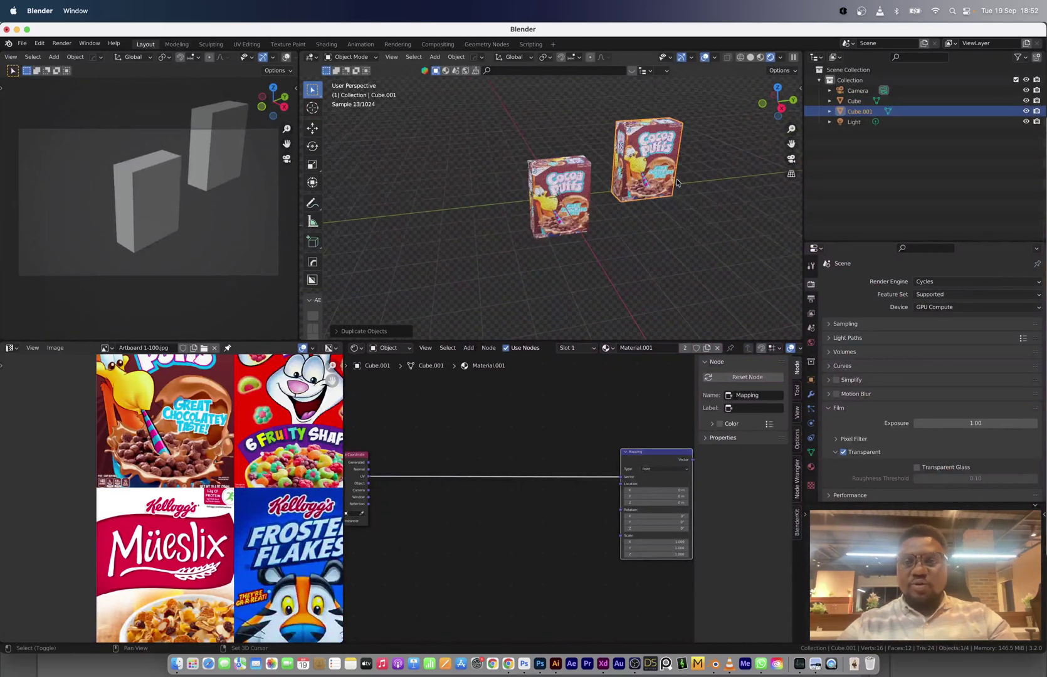
key(shift+d)
click(449, 184)
key(shift+d)
click(483, 288)
key(shift+d)
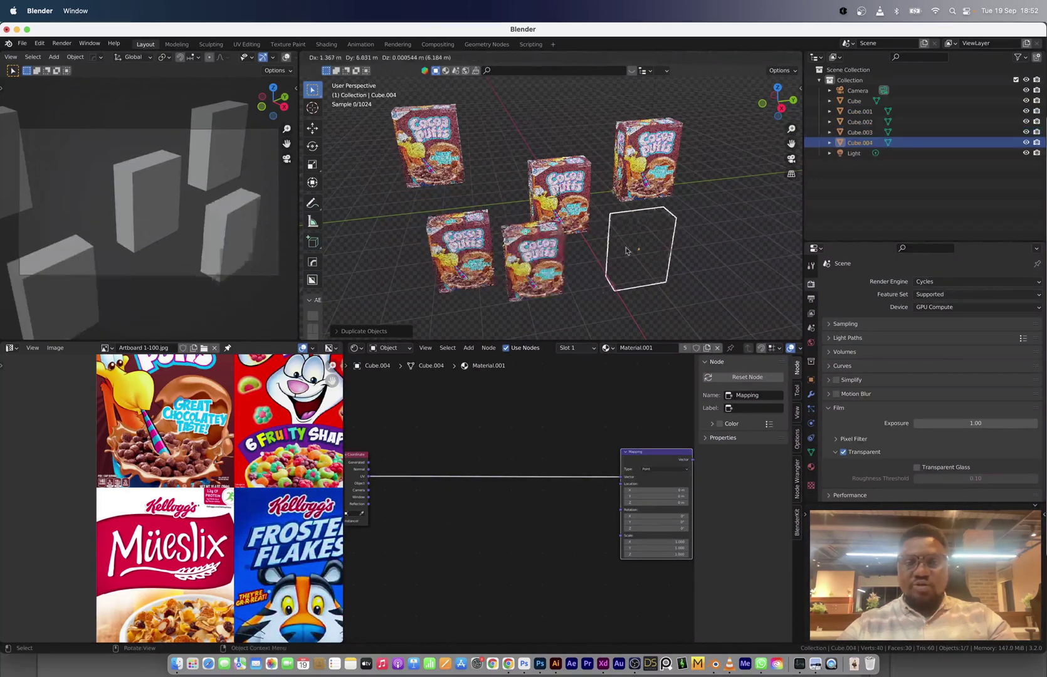
click(662, 287)
scroll(208, 511, down, 3)
middle_drag(300, 512, 212, 492)
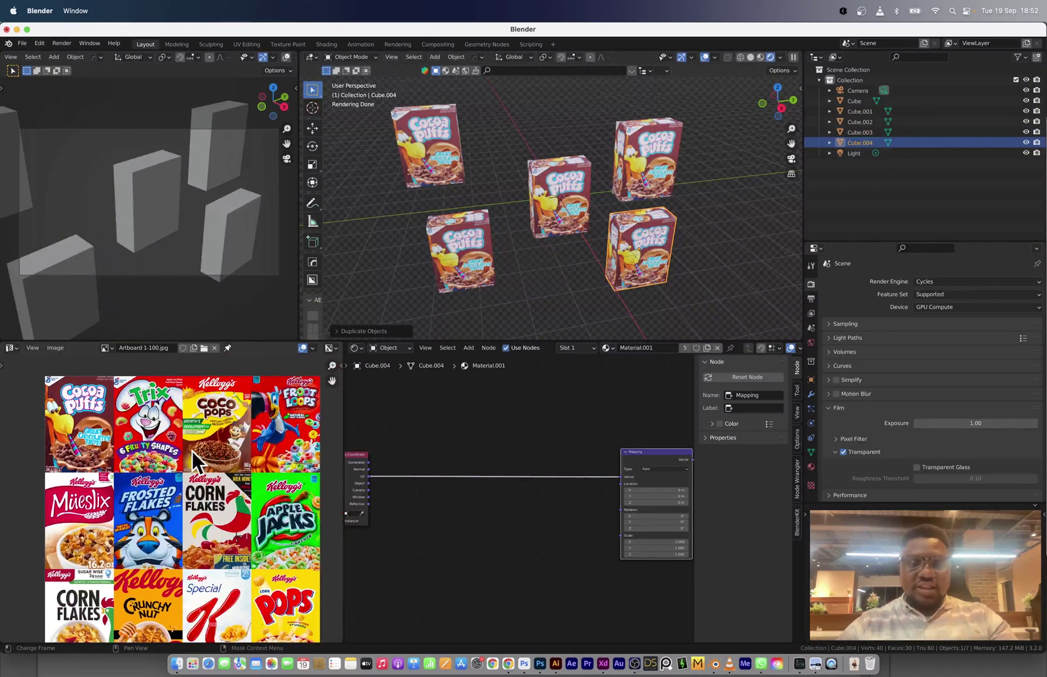
Undo the four box duplications so only the original box is left
key(super+z)
key(super+z)
key(super+z)
key(super+z)
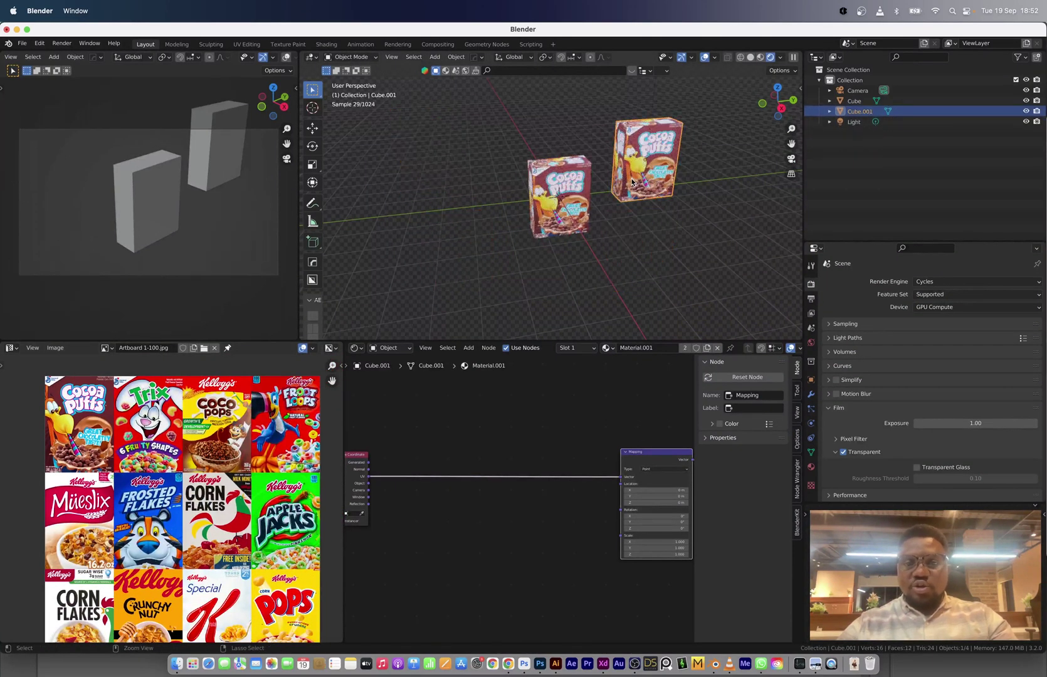
Widen the shader editor at the image editor's expense and bring the gap before the Mapping node into view
scroll(534, 499, up, 2)
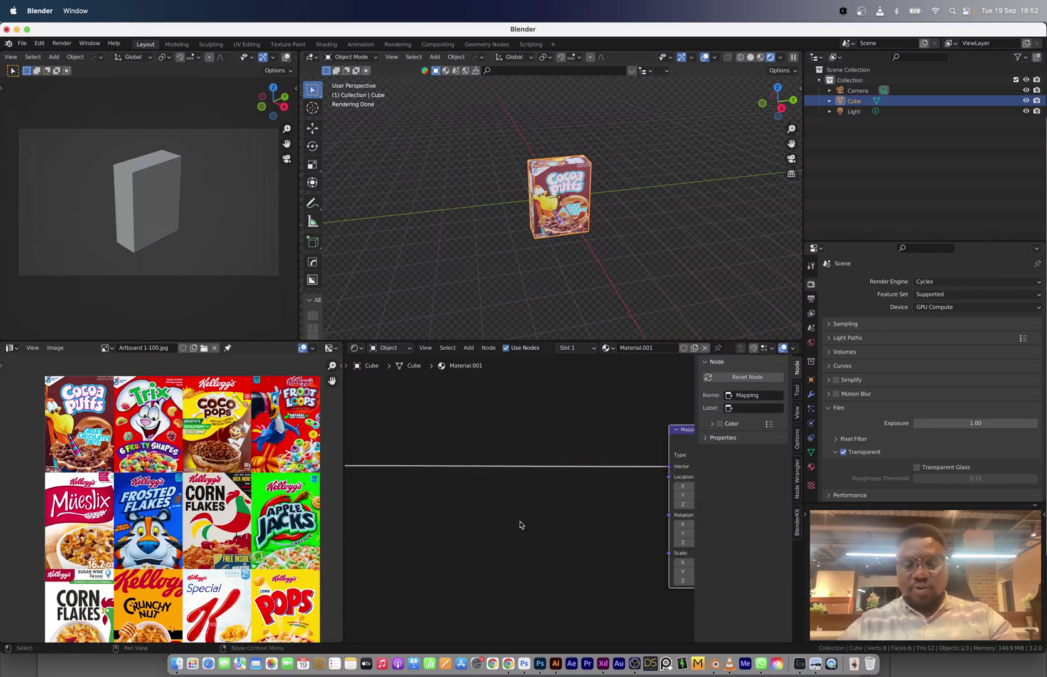
drag(343, 519, 162, 519)
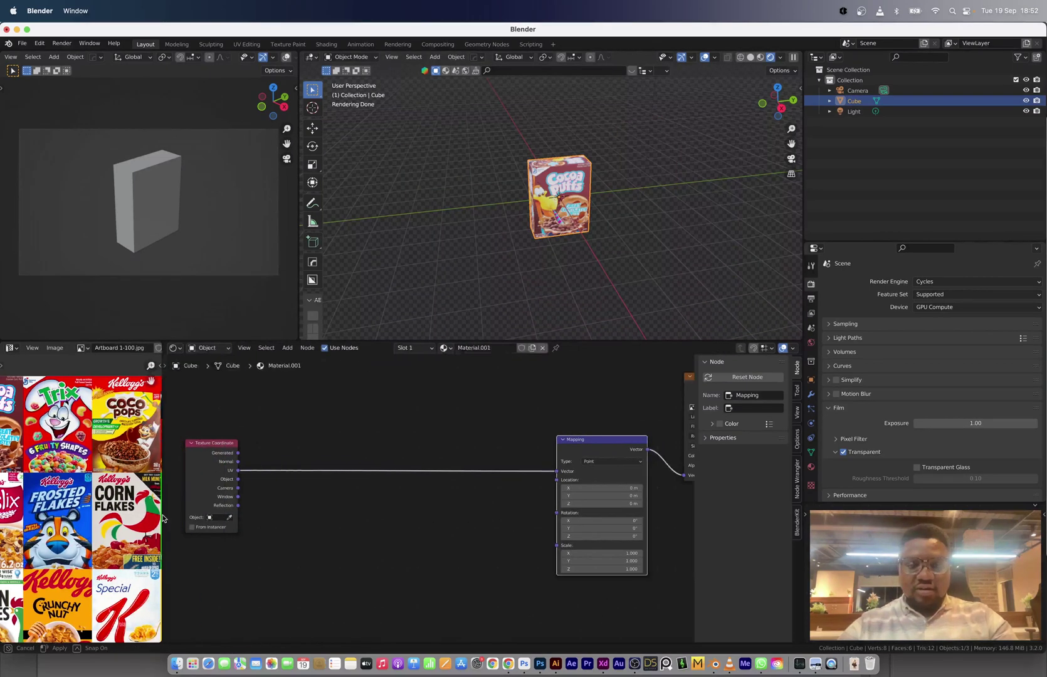
scroll(472, 439, up, 4)
scroll(428, 456, right, 3)
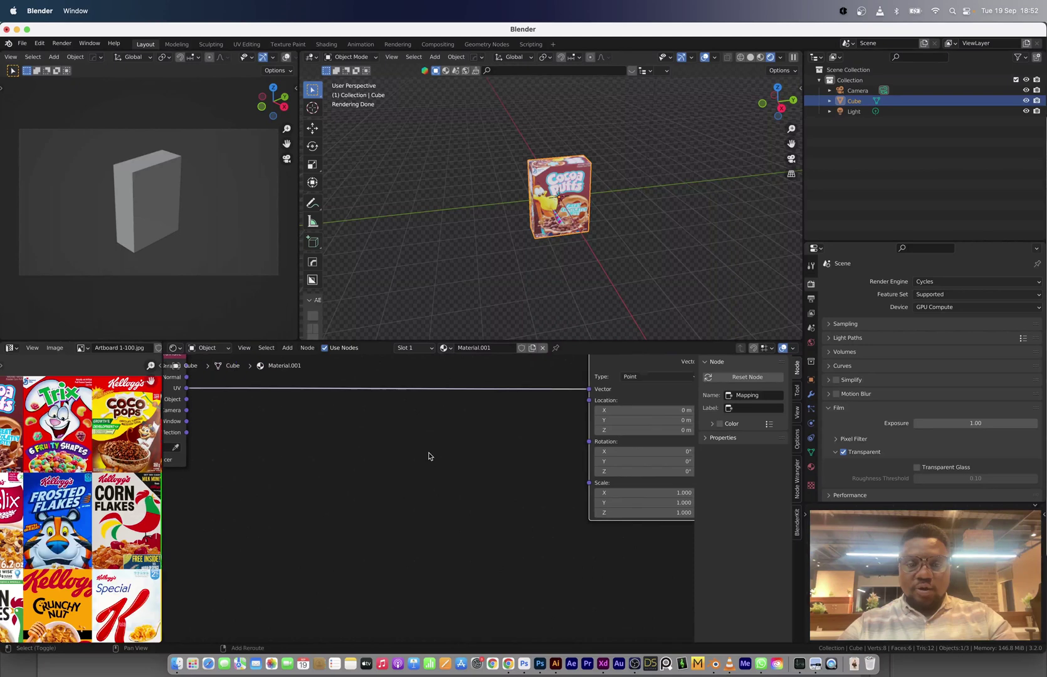
Add an Object Info node and place it below the Texture Coordinate node
key(shift+a)
text(object)
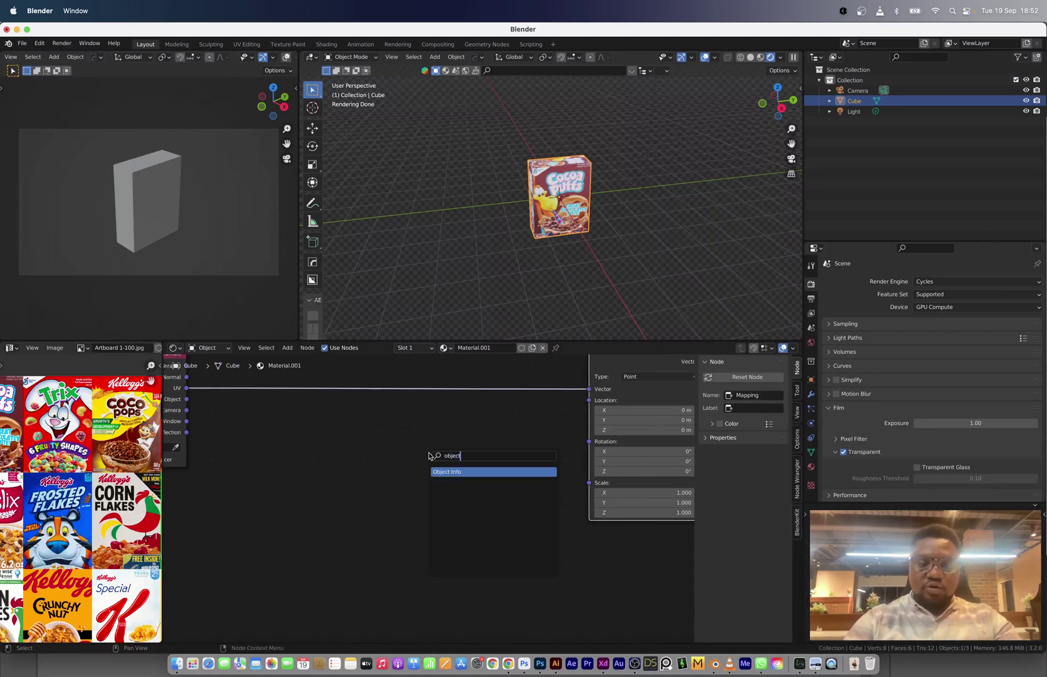
key(Return)
click(302, 582)
drag(296, 580, 405, 476)
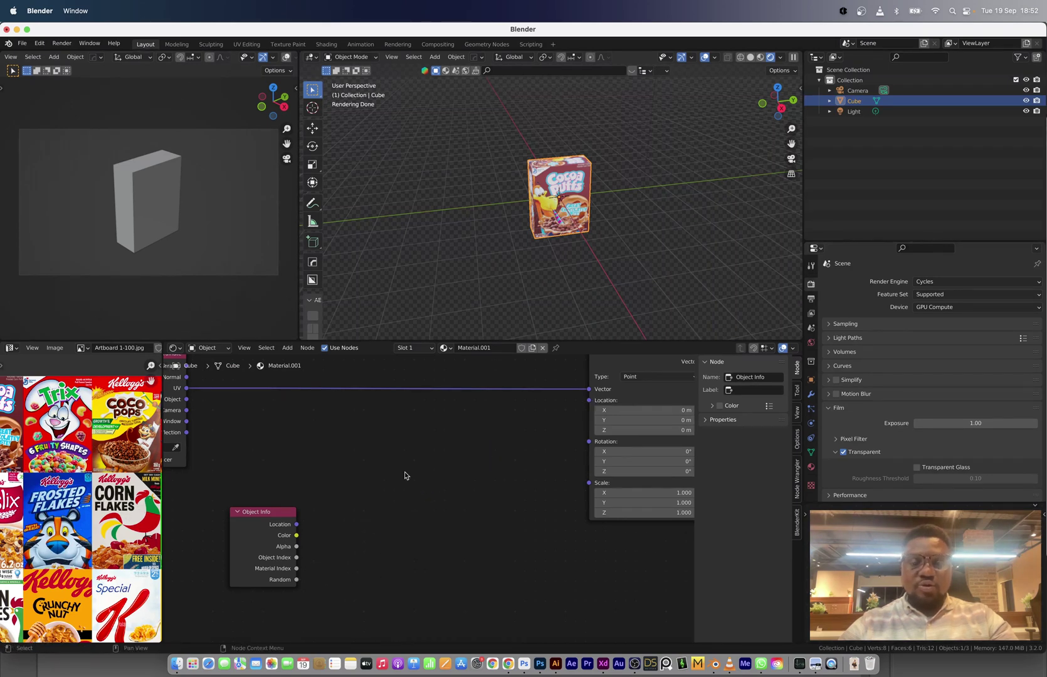
key(shift+a)
click(406, 473)
text(combine)
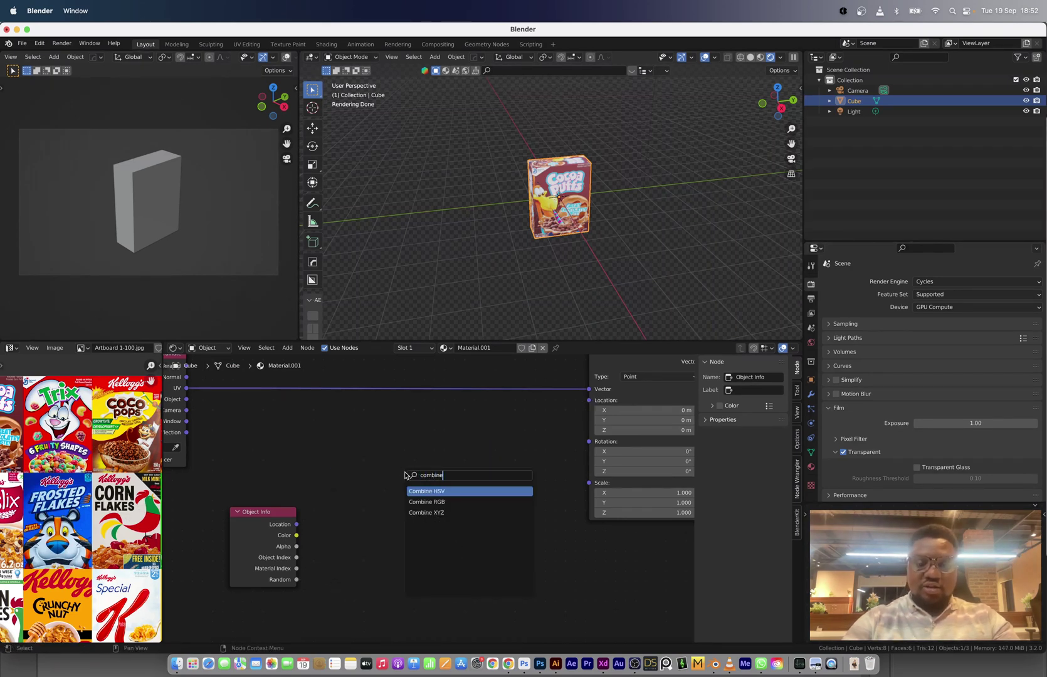
key(Return)
click(404, 472)
key(x)
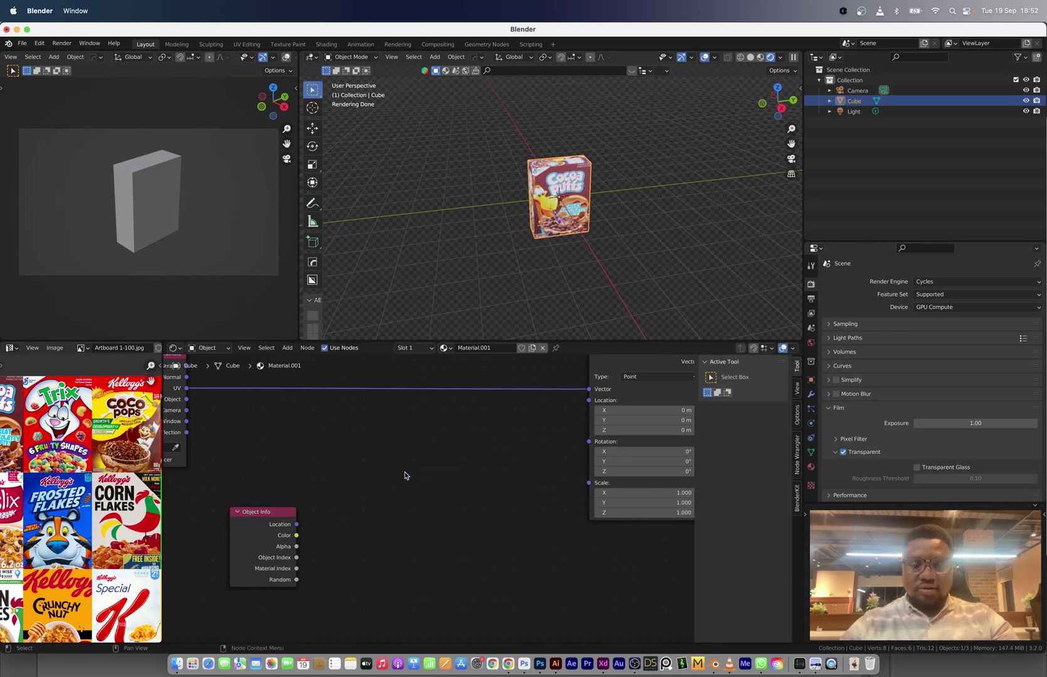
Add a Combine XYZ node between the Object Info and Mapping nodes
key(shift+a)
click(406, 475)
text(comb)
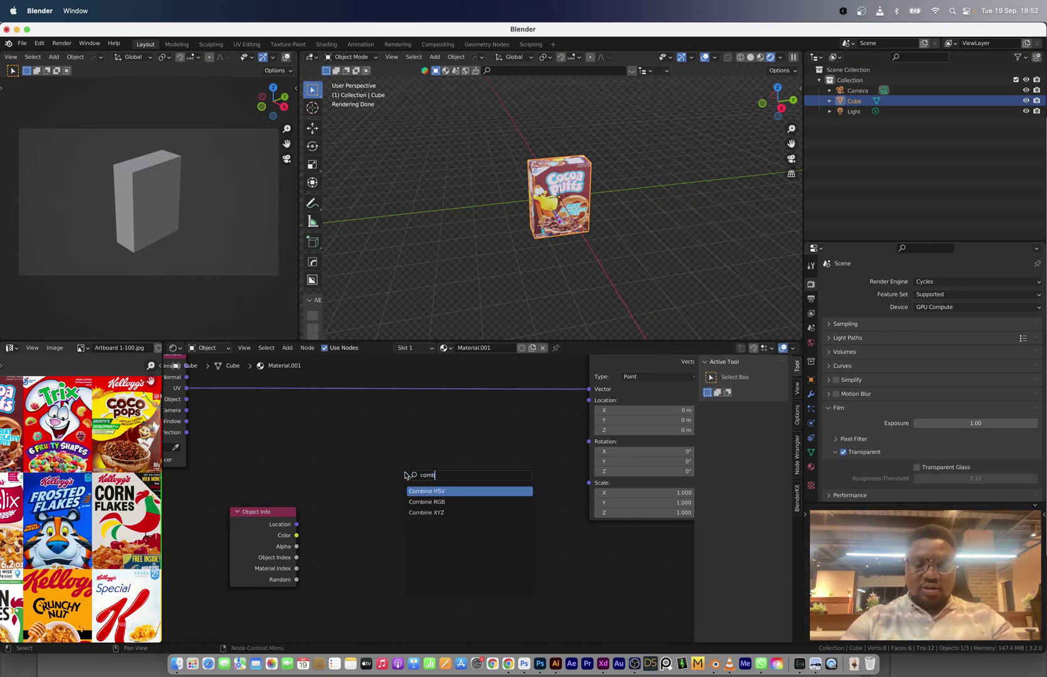
click(439, 513)
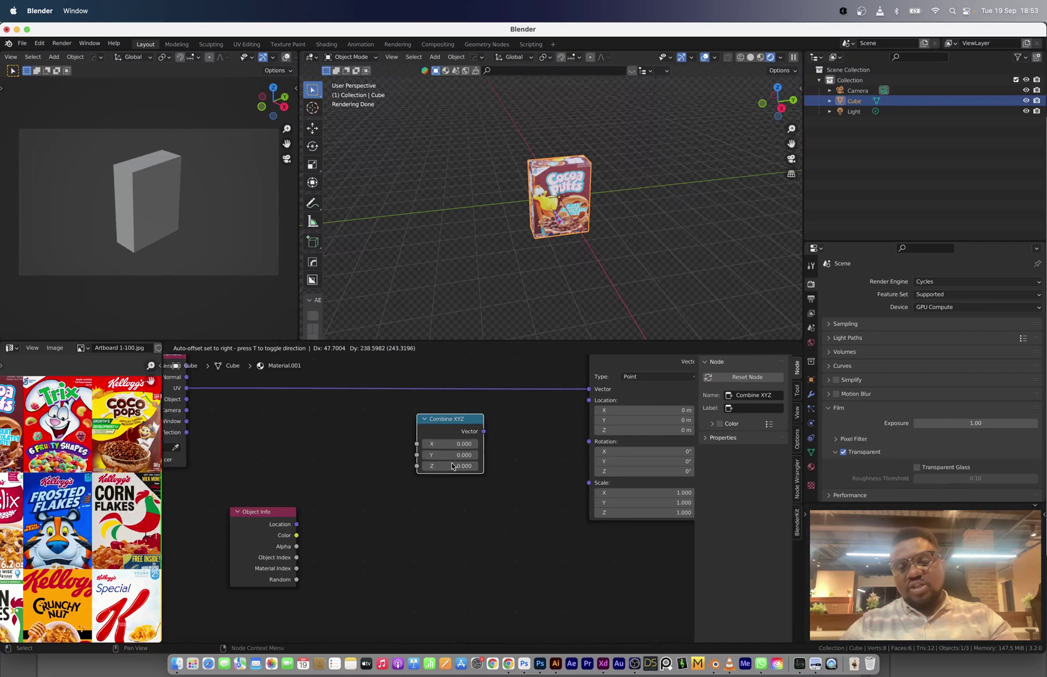
click(450, 490)
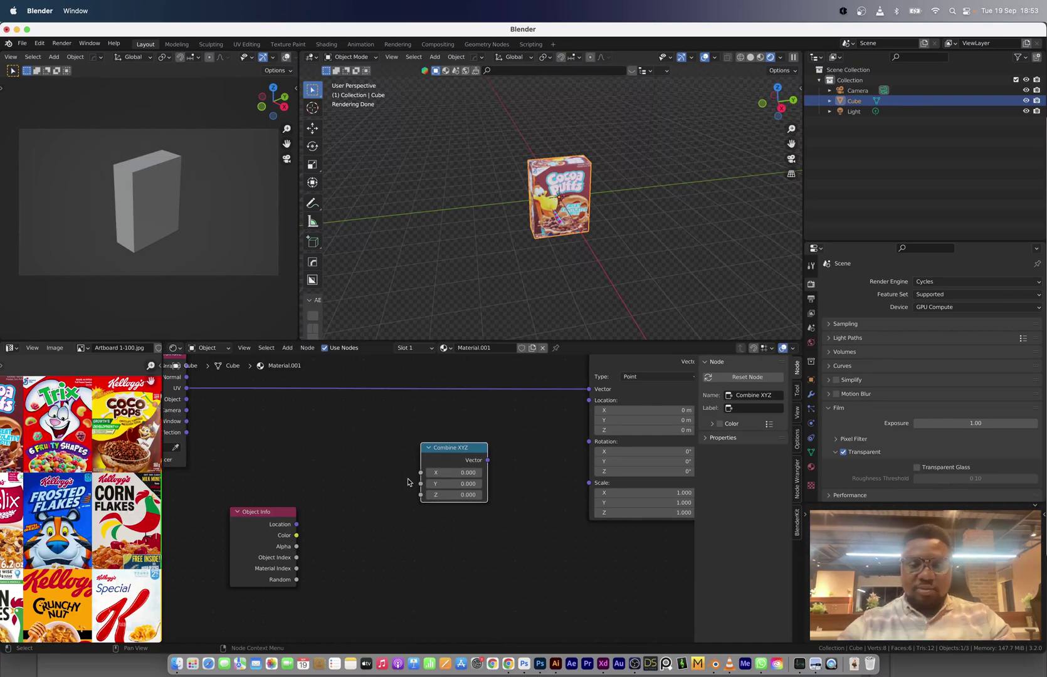
Connect the Combine XYZ vector to the Mapping location and the Object Info Random output to Combine XYZ's X input
drag(487, 460, 590, 400)
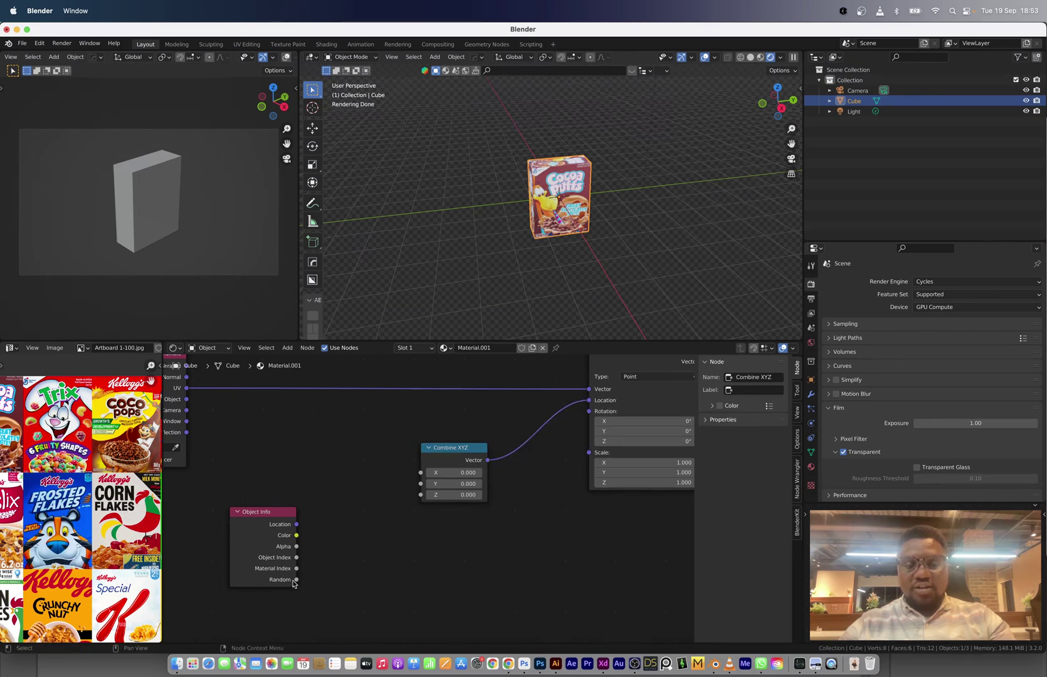
drag(295, 580, 420, 472)
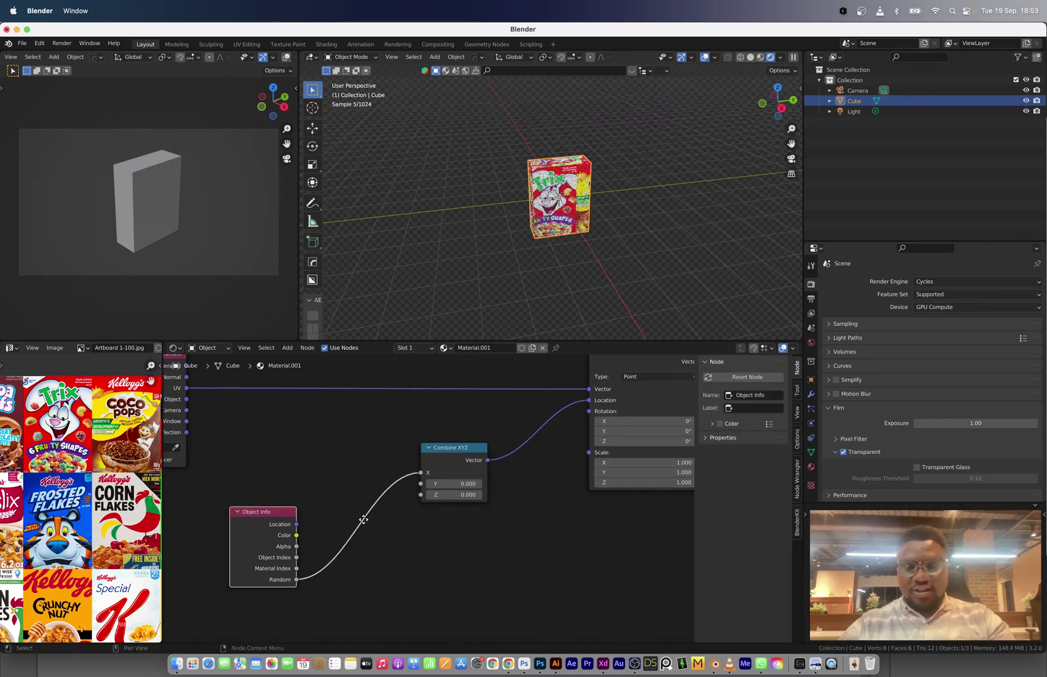
middle_drag(363, 520, 456, 513)
drag(347, 507, 304, 516)
scroll(613, 163, up, 4)
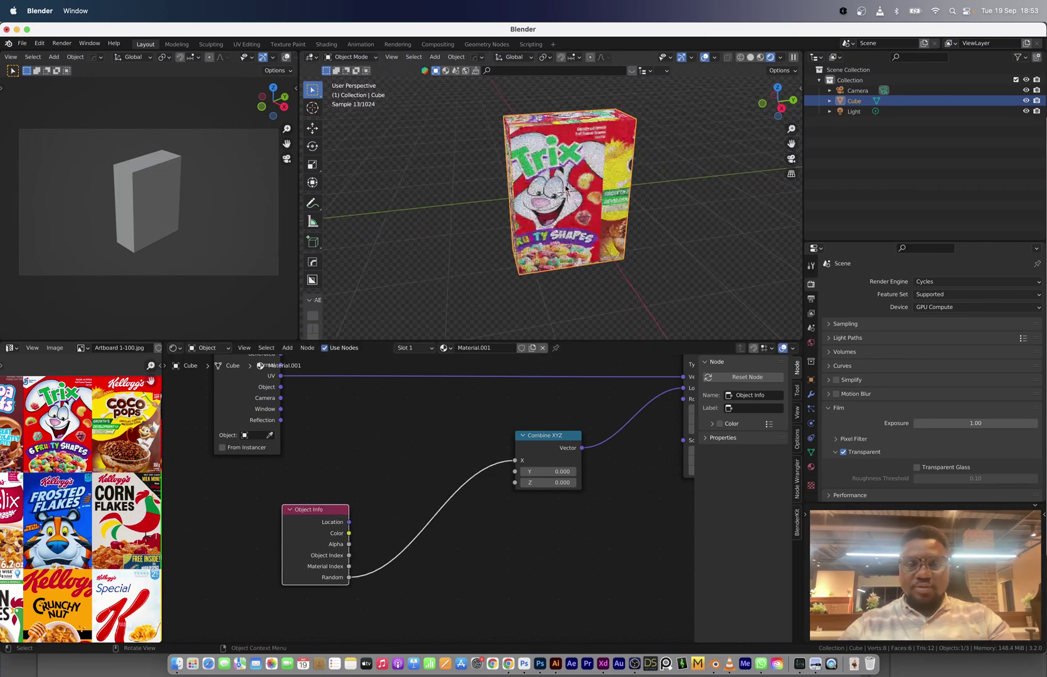
middle_drag(613, 179, 632, 176)
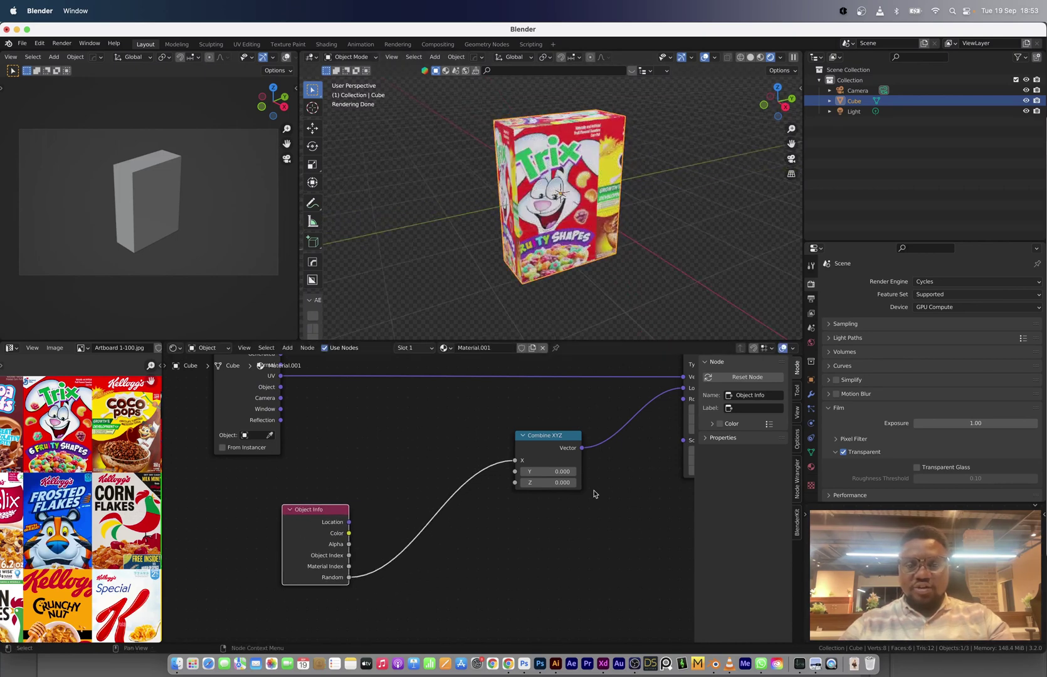
Shift the Combine XYZ node aside and insert an Add math node into the link from Object Info Random
drag(544, 448, 575, 450)
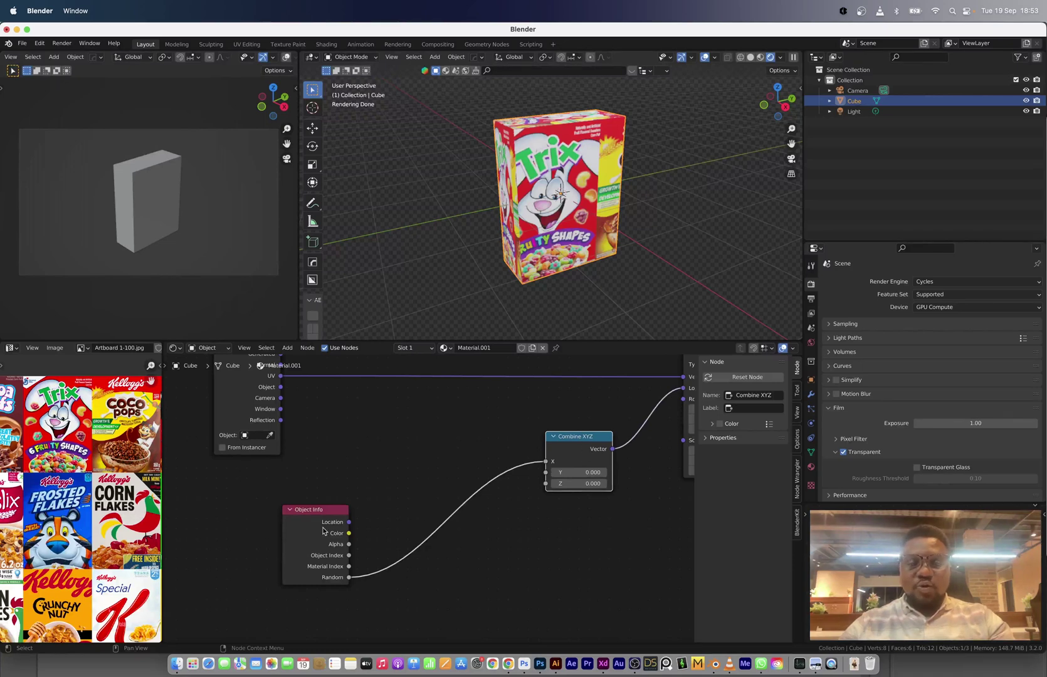
key(shift+a)
click(413, 458)
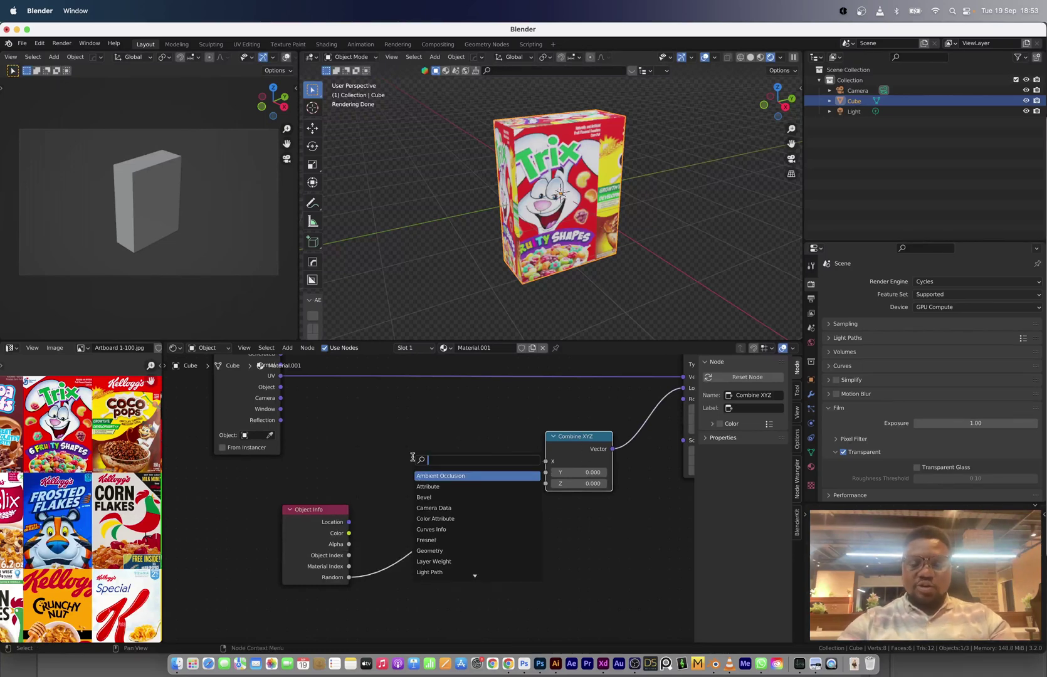
text(add)
key(Return)
click(413, 460)
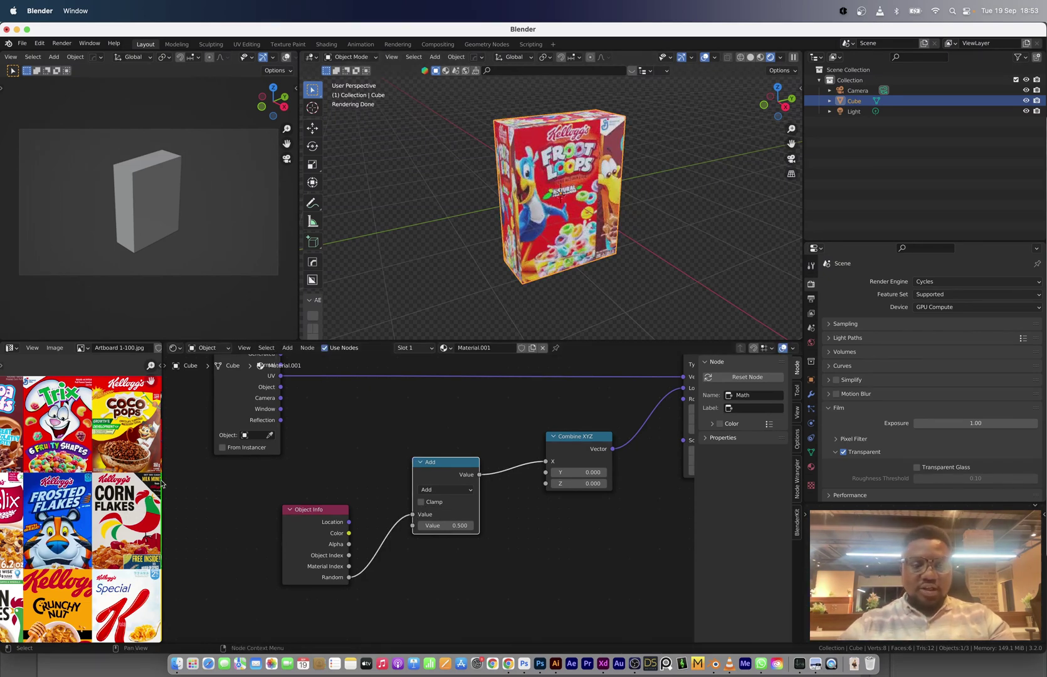
Switch the math node's operation to Snap and set its increment to 1/4 to match the atlas's four columns
drag(162, 481, 226, 492)
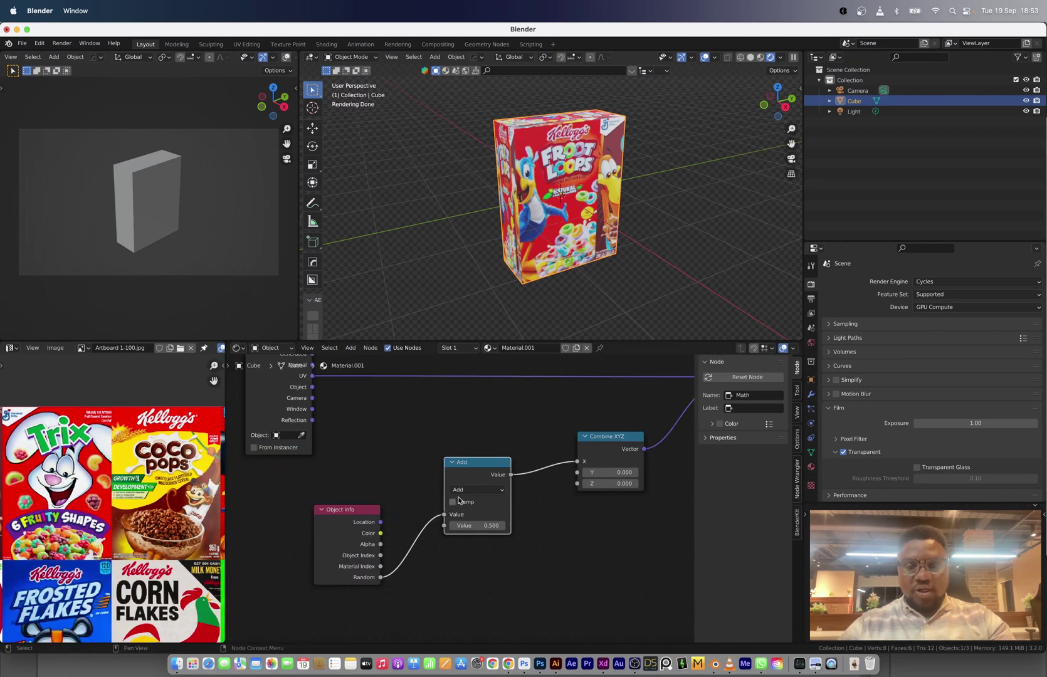
scroll(504, 487, up, 2)
click(518, 483)
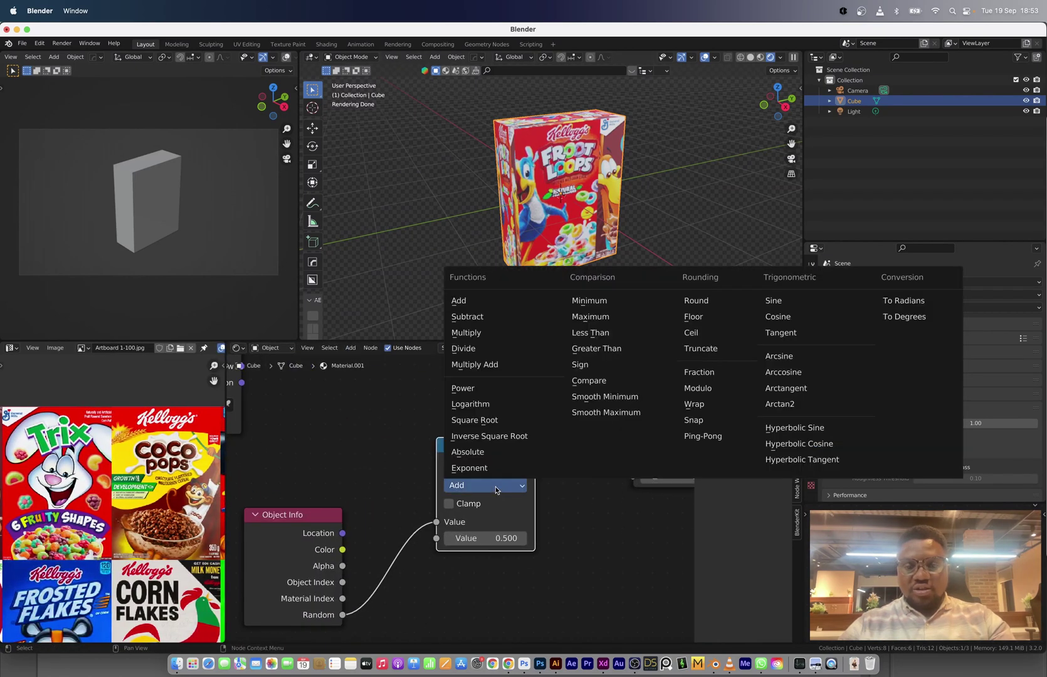
click(700, 427)
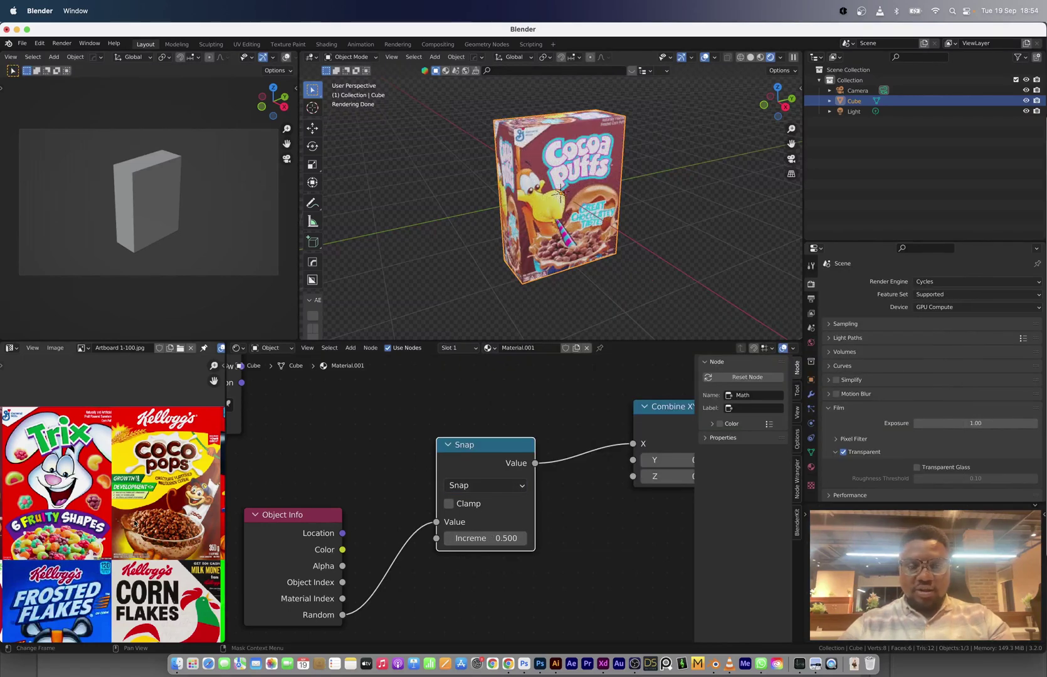
scroll(78, 485, down, 4)
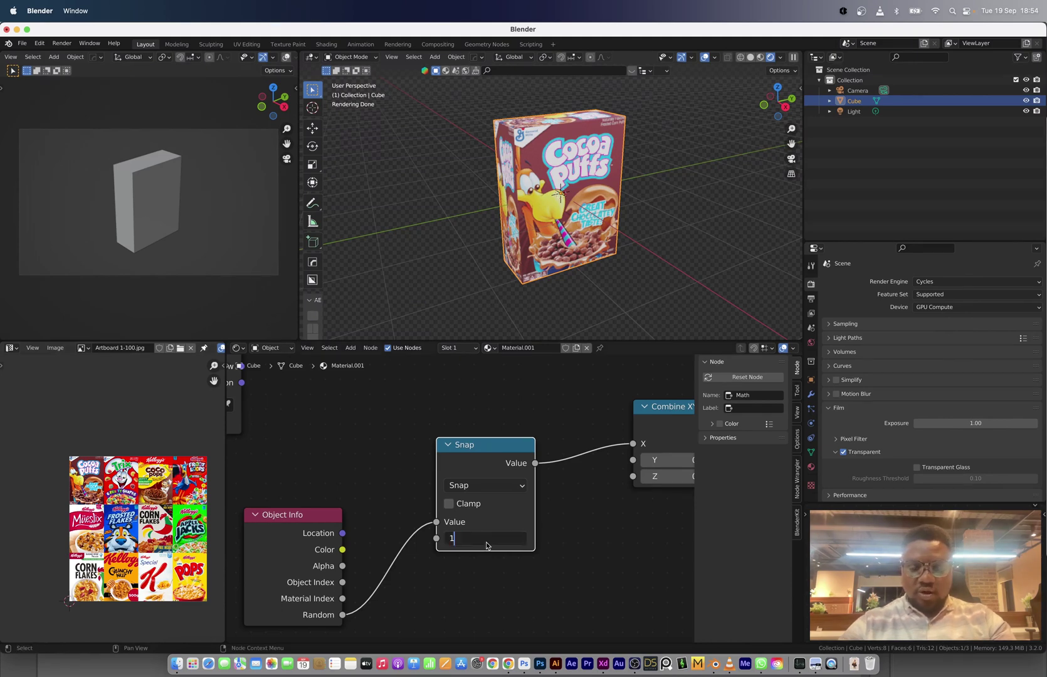
text(4)
key(Return)
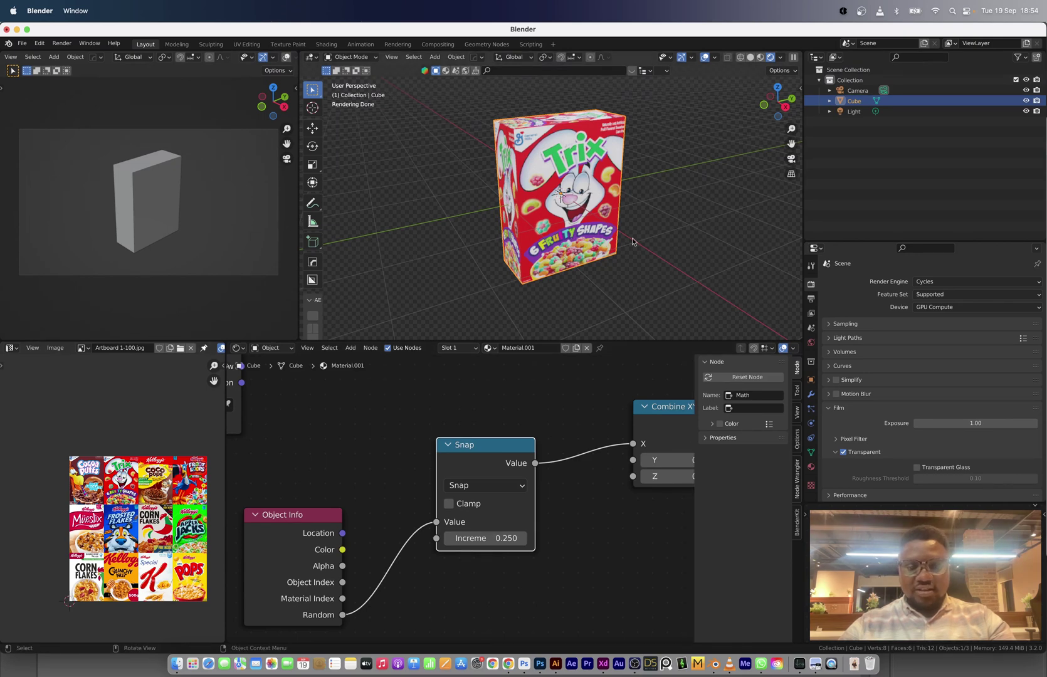
Try a Snap increment of 1 with two duplicated boxes, undo the duplicates and return the increment to 1/4
scroll(607, 206, down, 1)
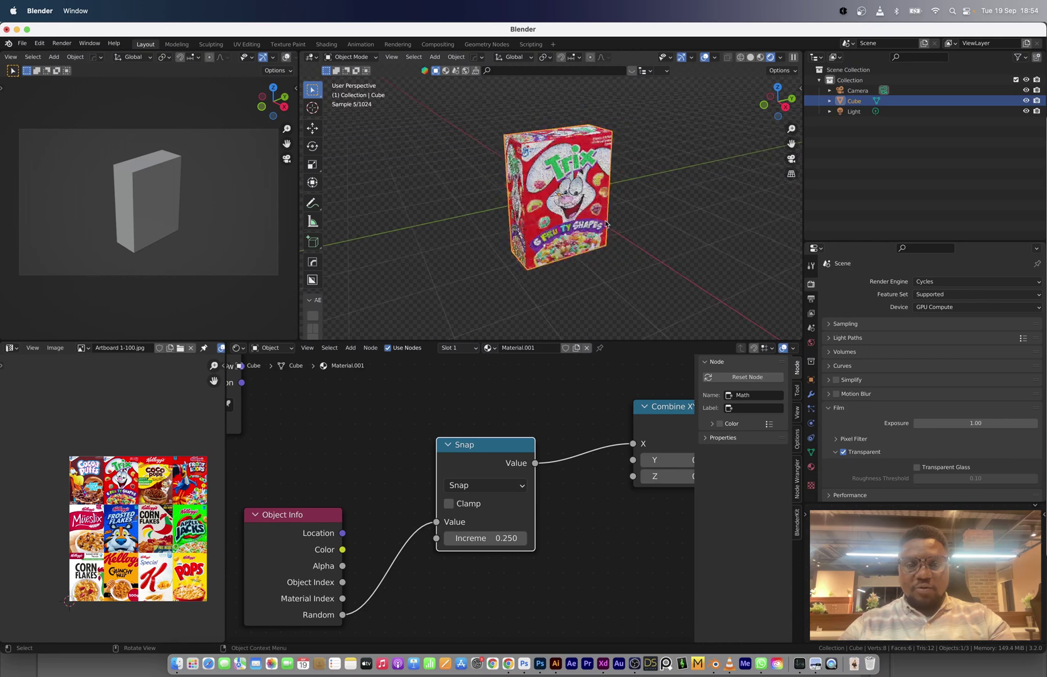
key(Return)
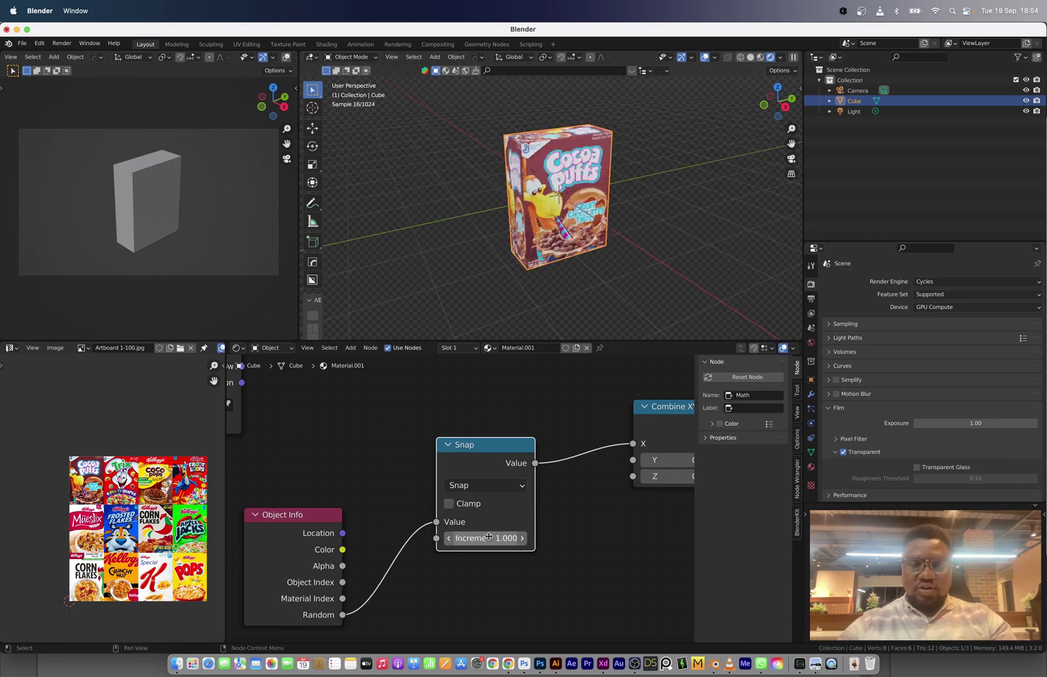
key(shift+d)
click(660, 194)
key(shift+d)
click(476, 194)
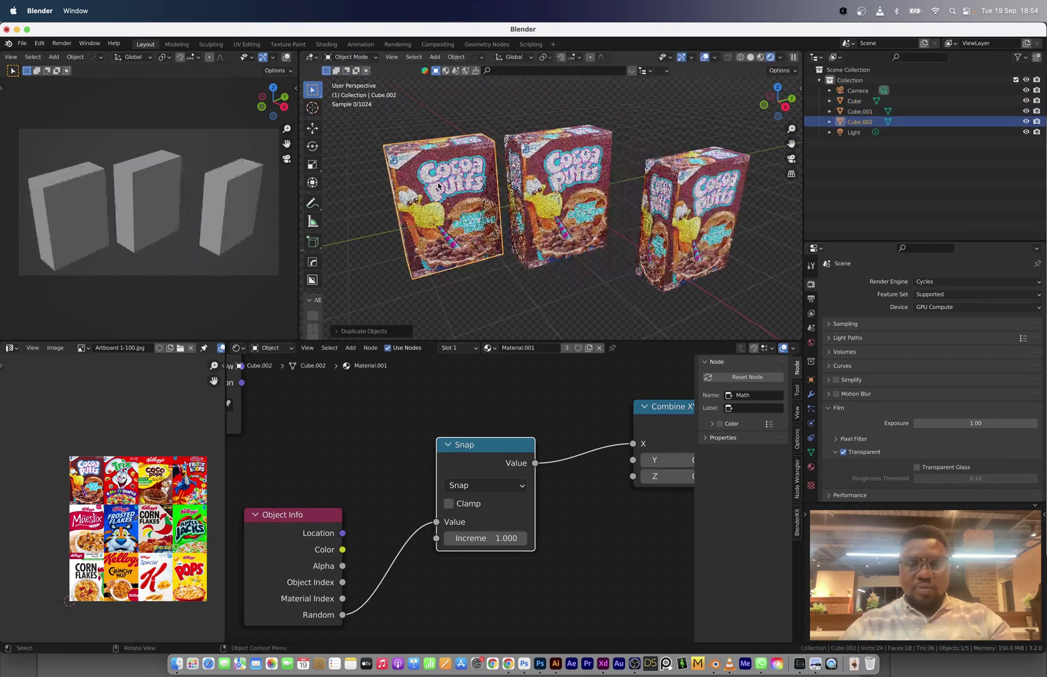
key(ctrl+z)
key(ctrl+z)
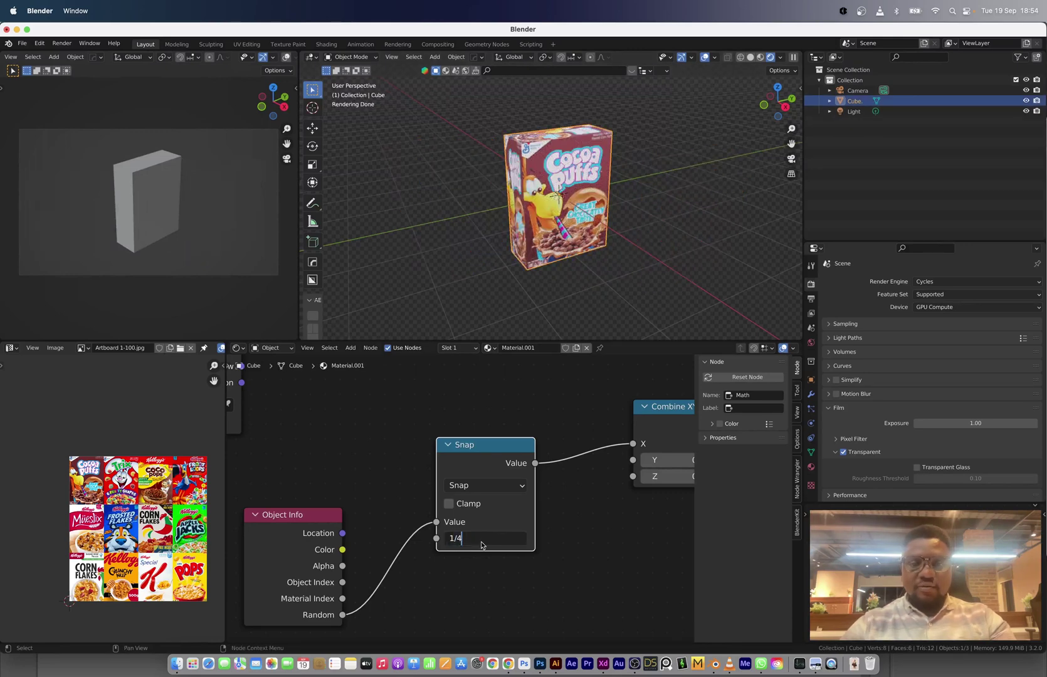
key(Return)
Duplicate the cereal box four times and place the copies around the original
key(shift+d)
click(686, 210)
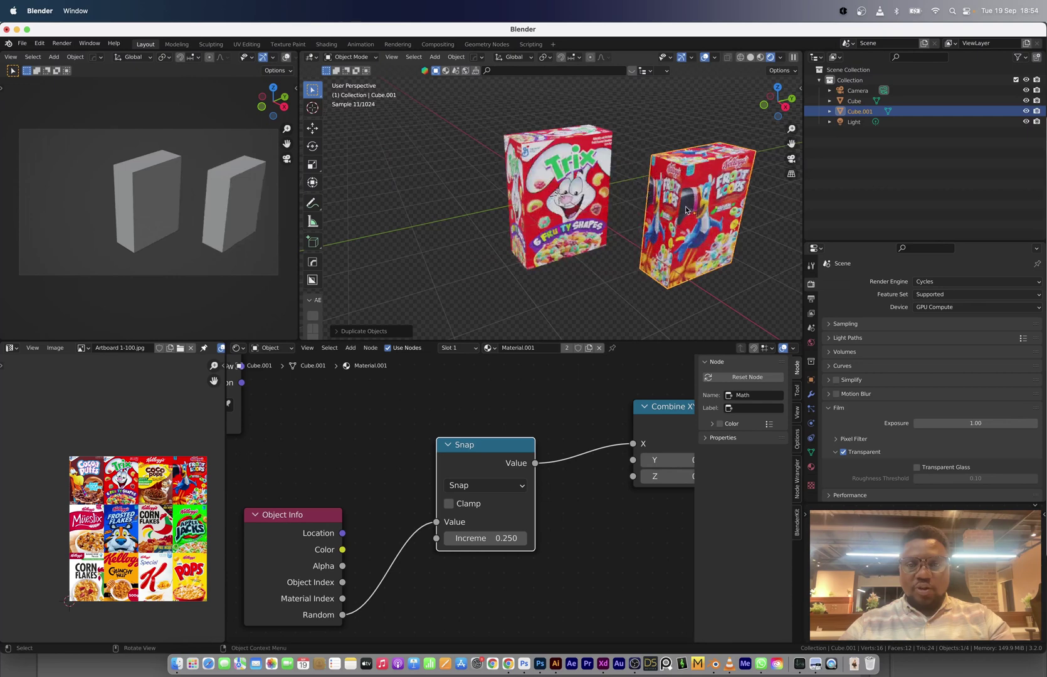
middle_drag(702, 218, 677, 213)
scroll(690, 226, down, 2)
key(shift+d)
click(456, 227)
key(shift+d)
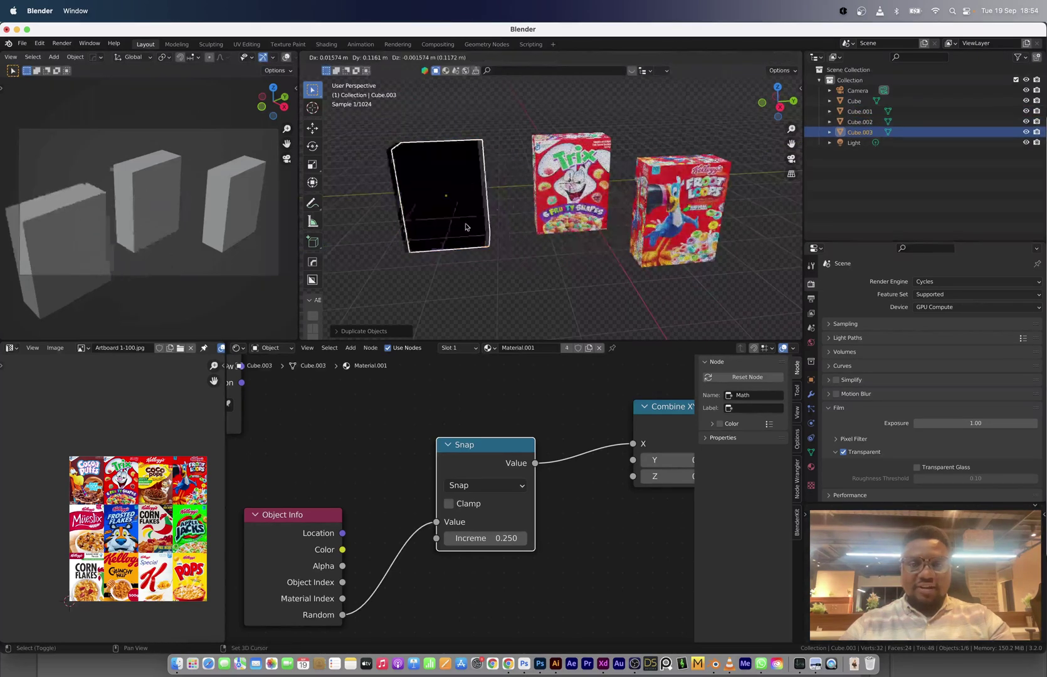
click(545, 157)
key(shift+d)
click(701, 150)
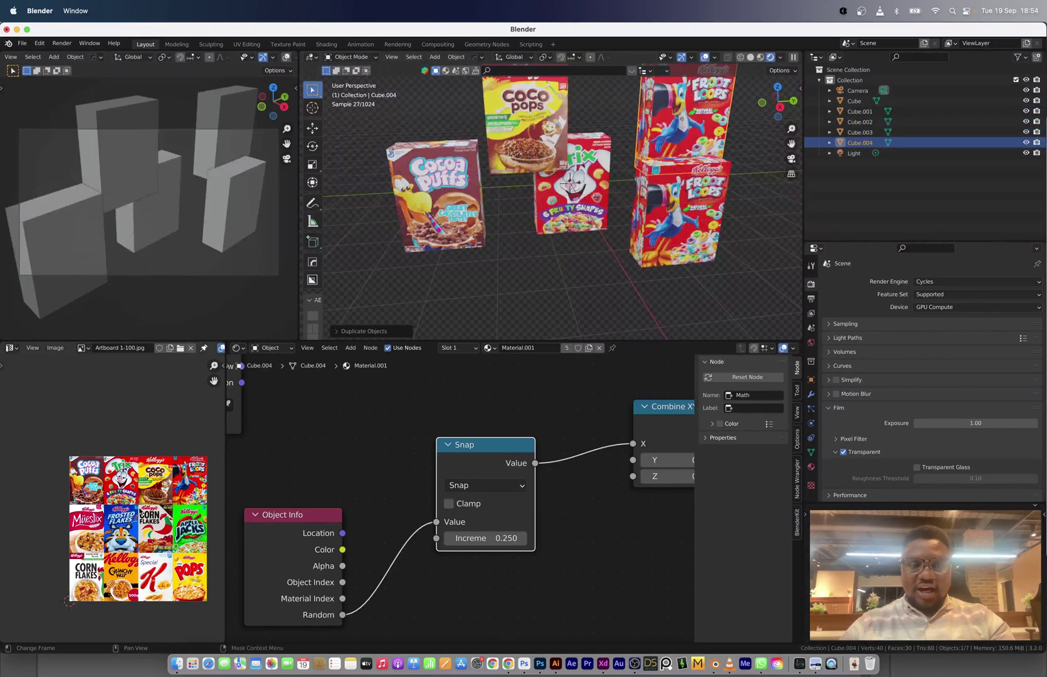
Rearrange the nodes feeding the Mapping node, placing Object Info close beside the Snap node under Texture Coordinate
scroll(154, 542, up, 2)
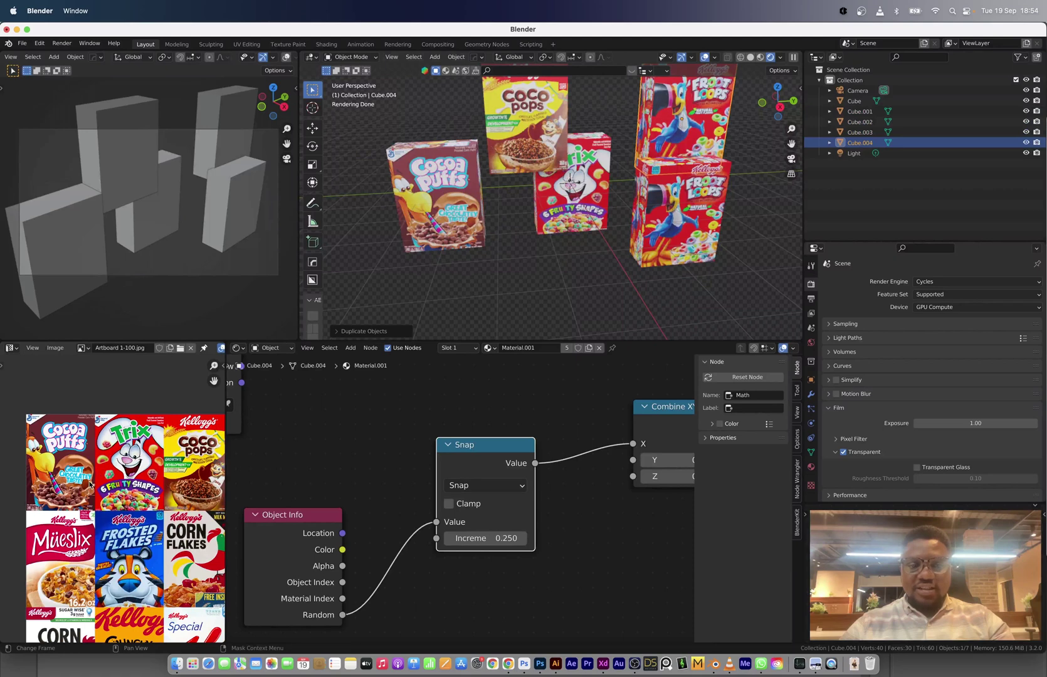
scroll(538, 463, down, 2)
middle_drag(648, 470, 522, 461)
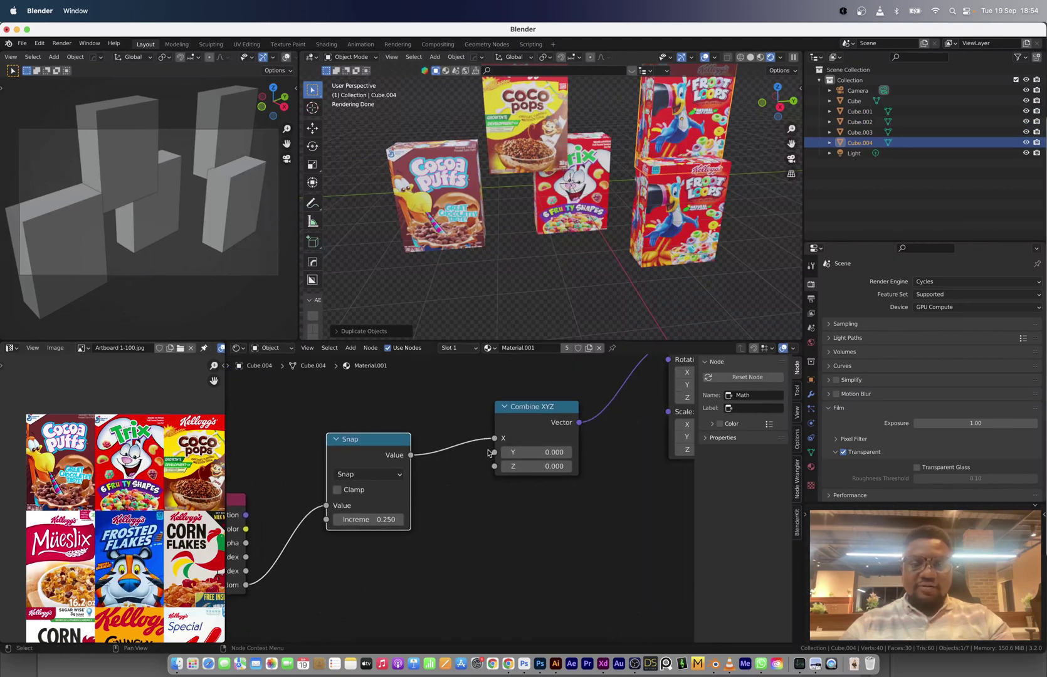
drag(488, 453, 432, 535)
click(511, 553)
scroll(462, 525, down, 3)
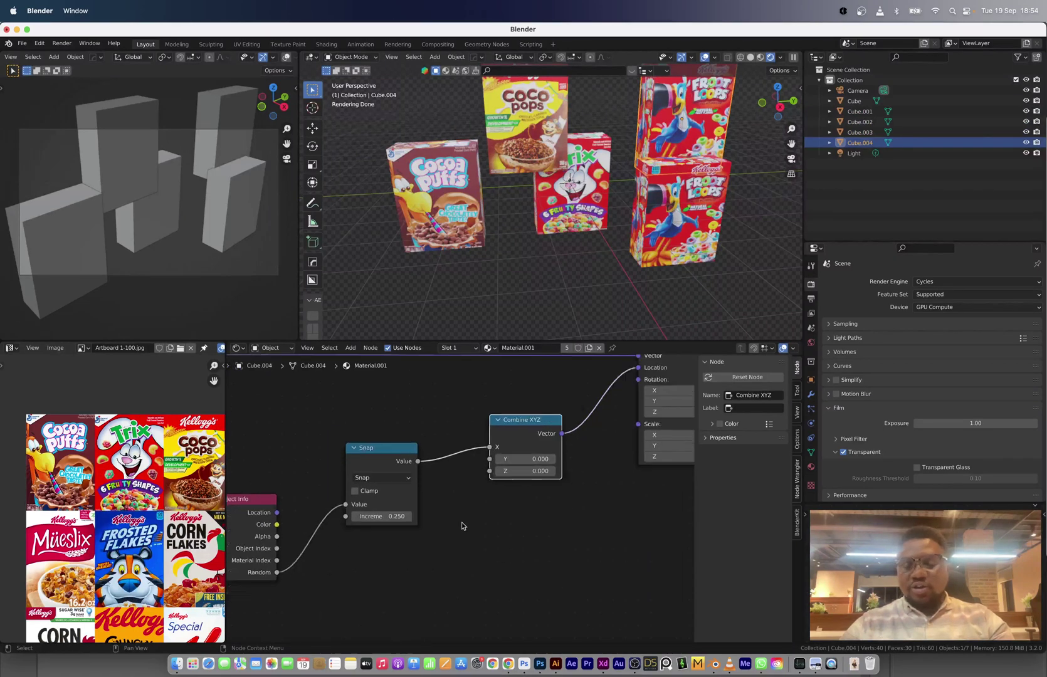
middle_drag(443, 529, 566, 487)
drag(540, 564, 368, 440)
scroll(395, 408, down, 2)
middle_drag(406, 385, 389, 473)
drag(331, 470, 379, 406)
click(382, 581)
drag(383, 581, 393, 537)
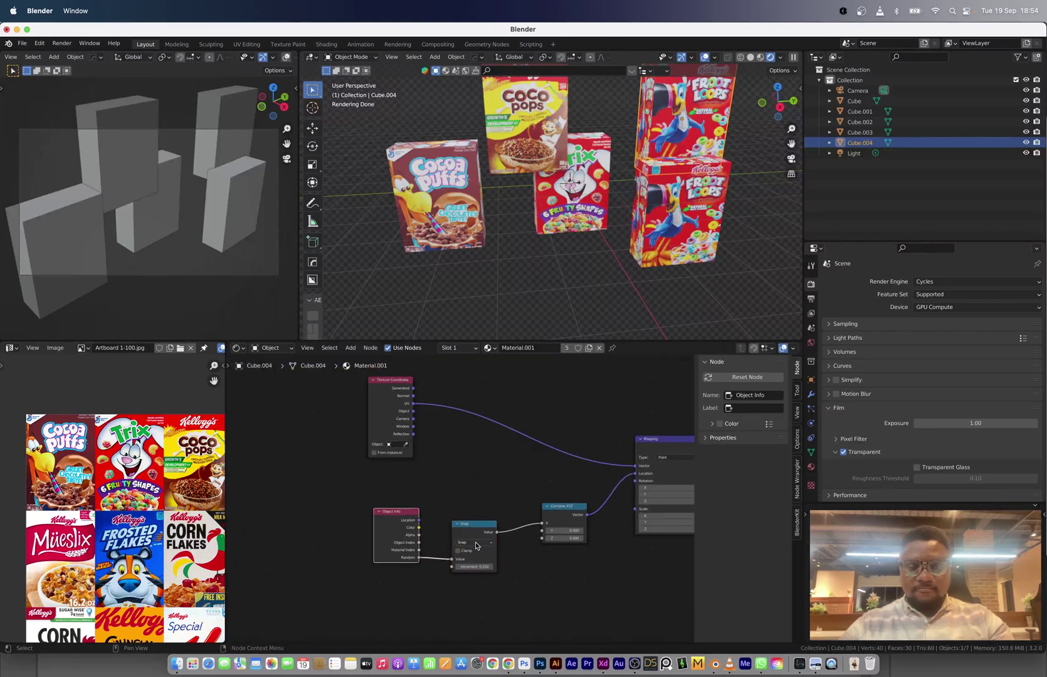
Move the Object Info and Snap pair aside, duplicate it below and connect the duplicate Snap to Combine XYZ's Y input
drag(469, 554, 394, 522)
key(shift+d)
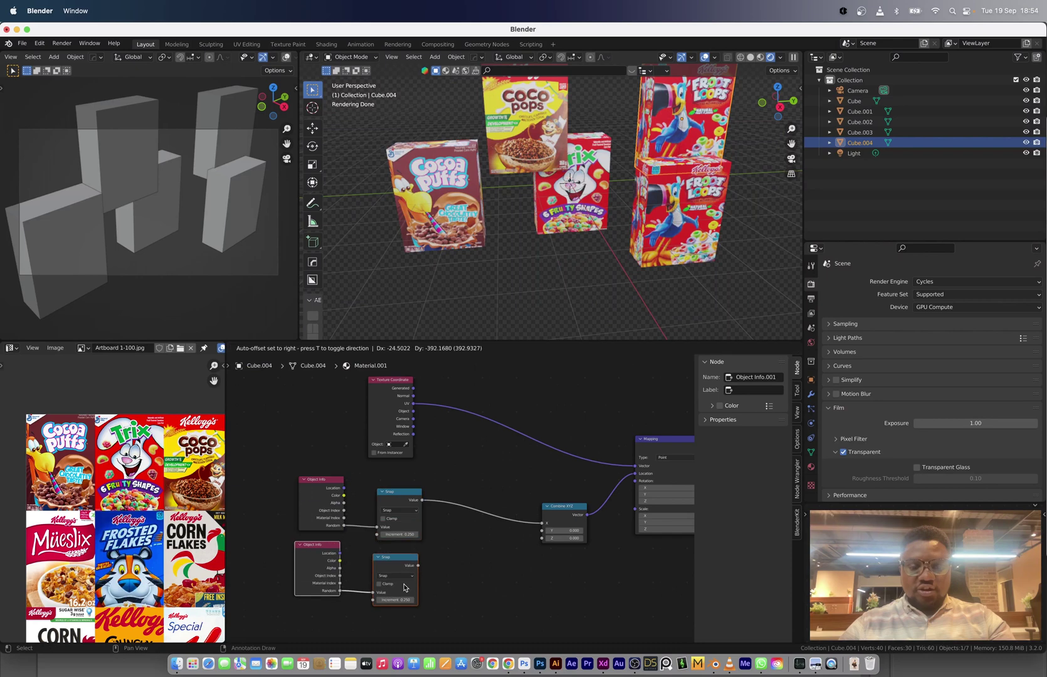
click(429, 588)
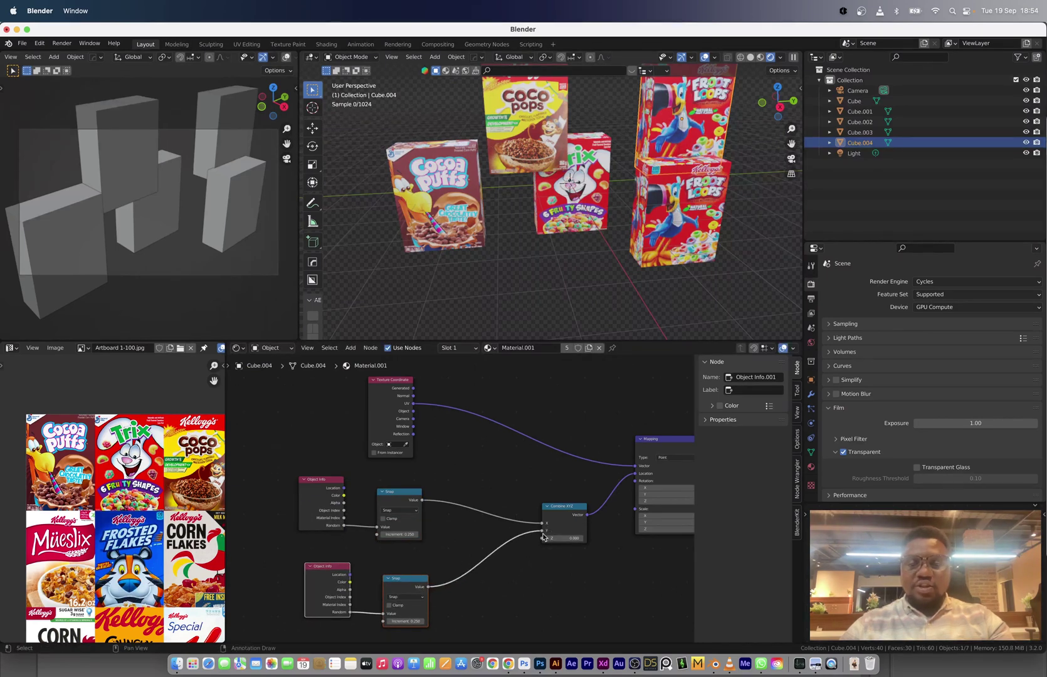
Delete the four duplicated boxes, leaving only the original cereal box
shift+click(501, 150)
shift+click(464, 175)
key(x)
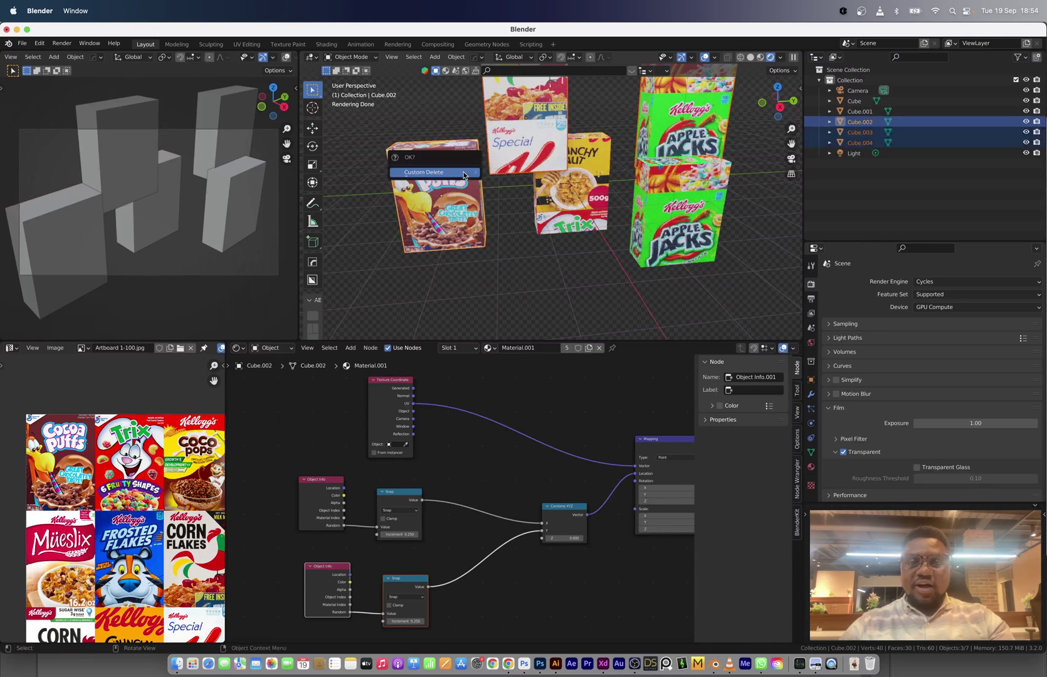
click(464, 175)
click(656, 195)
key(x)
click(656, 196)
Select the remaining box and set the increment of the Snap node feeding Y to 1/3 for the atlas's three rows
scroll(563, 233, up, 4)
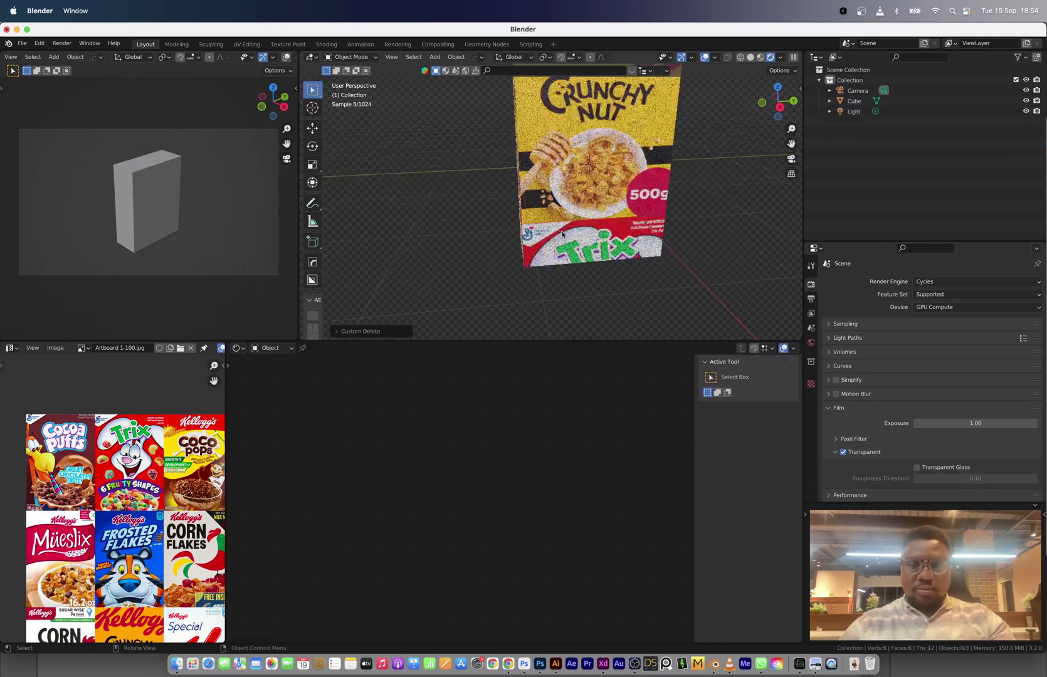
middle_drag(563, 234, 580, 226)
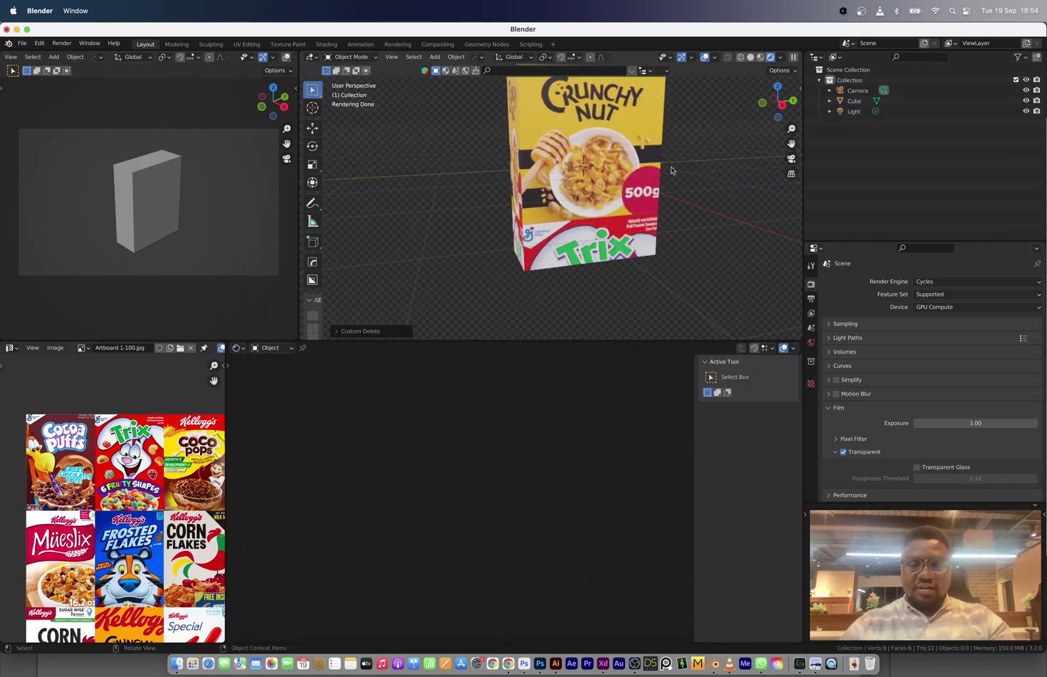
click(653, 156)
scroll(463, 551, up, 4)
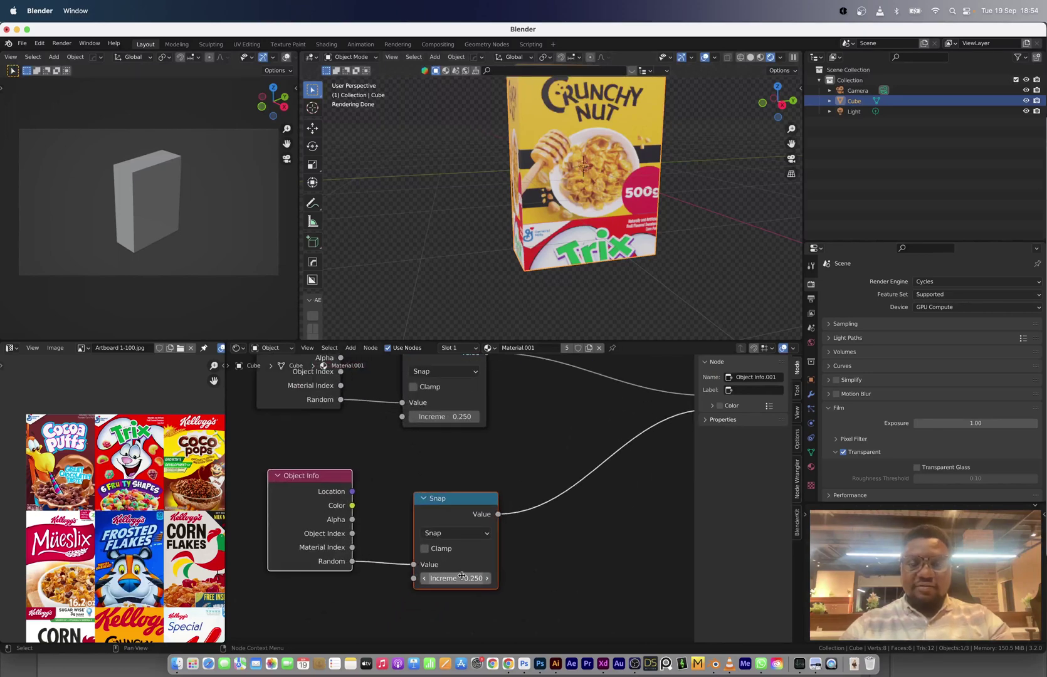
middle_drag(470, 567, 526, 527)
scroll(205, 529, down, 1)
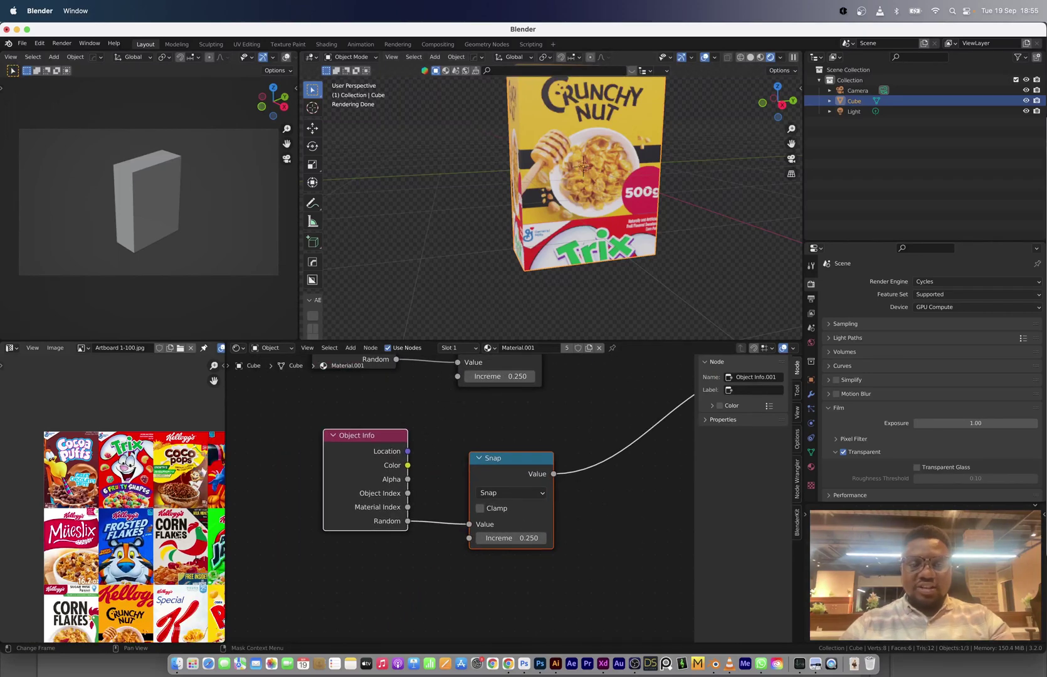
middle_drag(213, 519, 176, 455)
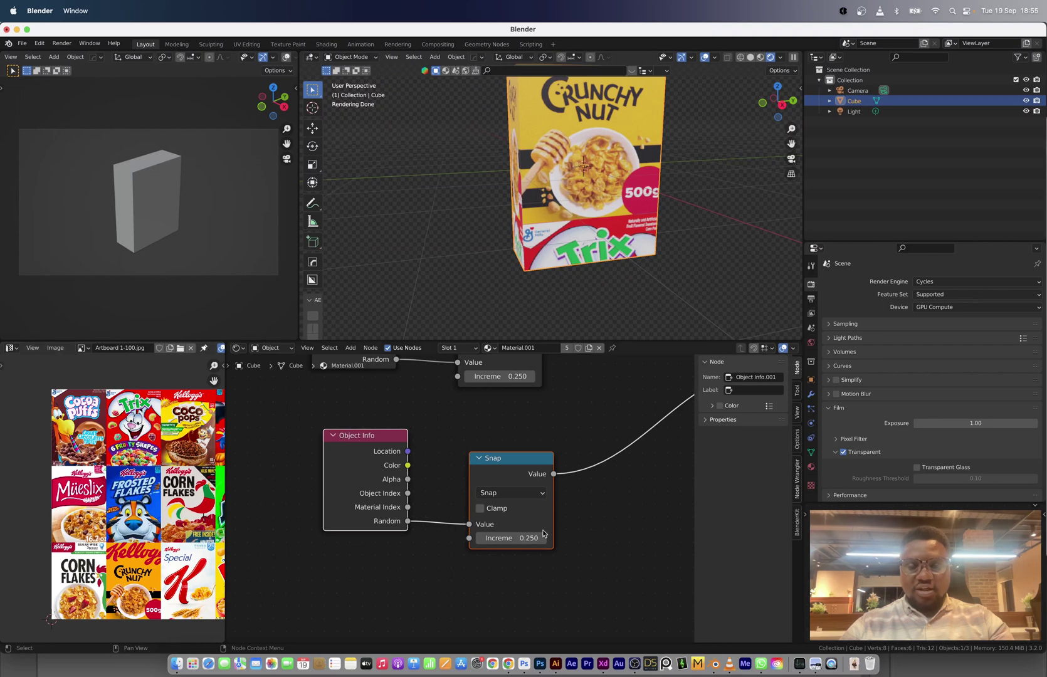
click(519, 537)
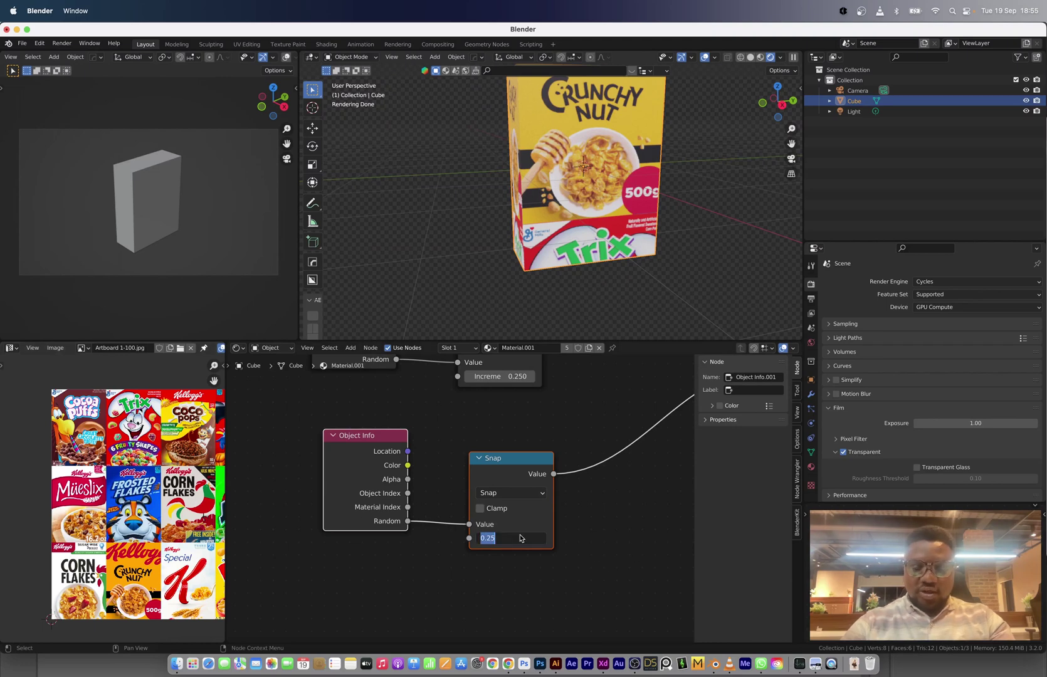
text(1/3)
key(Return)
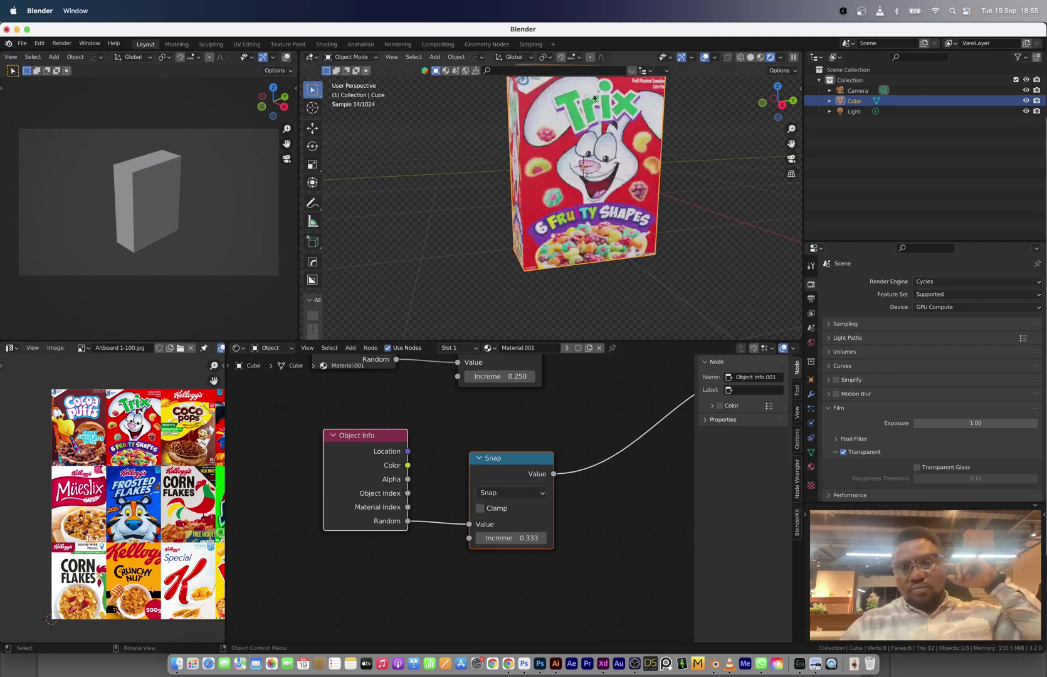
Duplicate the cereal box repeatedly around the original to compare the atlas covers the copies receive
scroll(586, 236, down, 2)
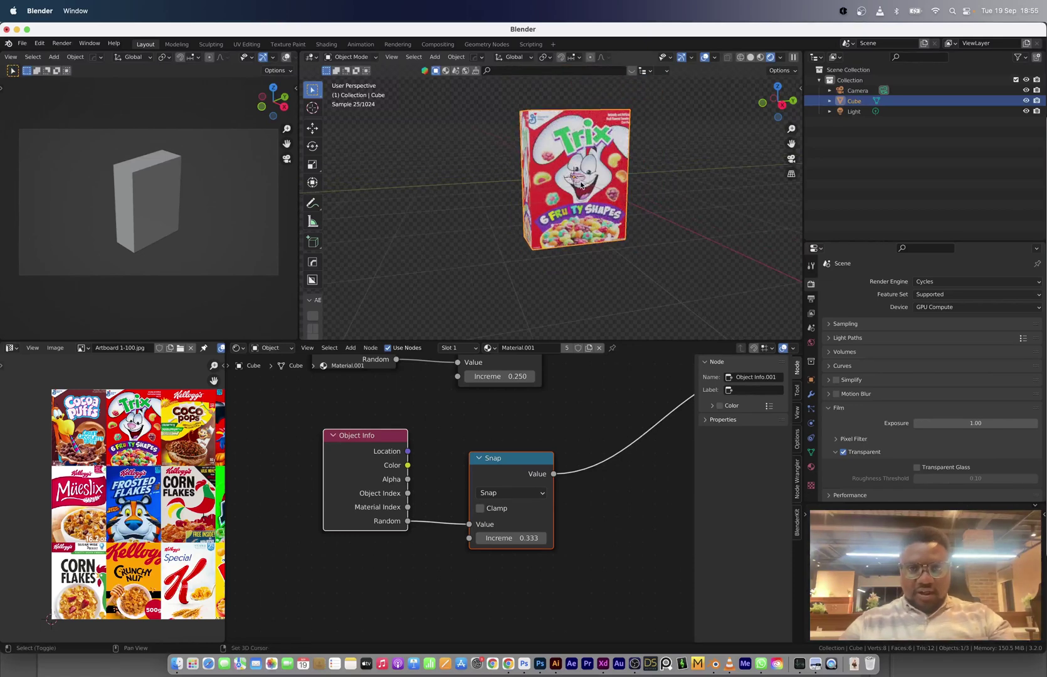
shift+middle_drag(578, 186, 531, 212)
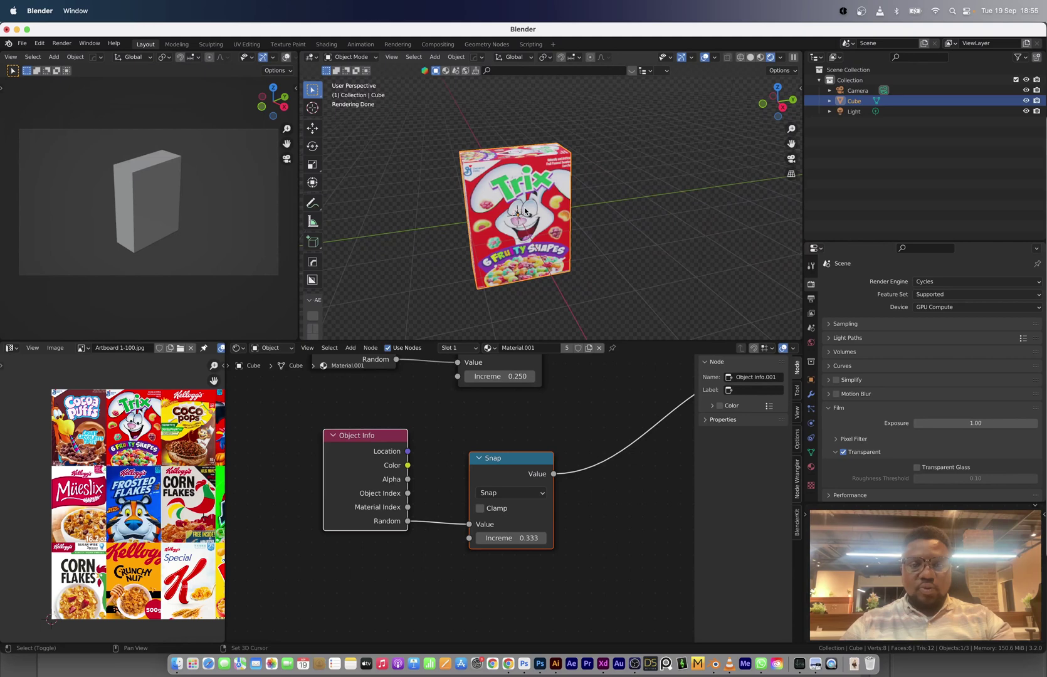
key(shift+d)
click(636, 183)
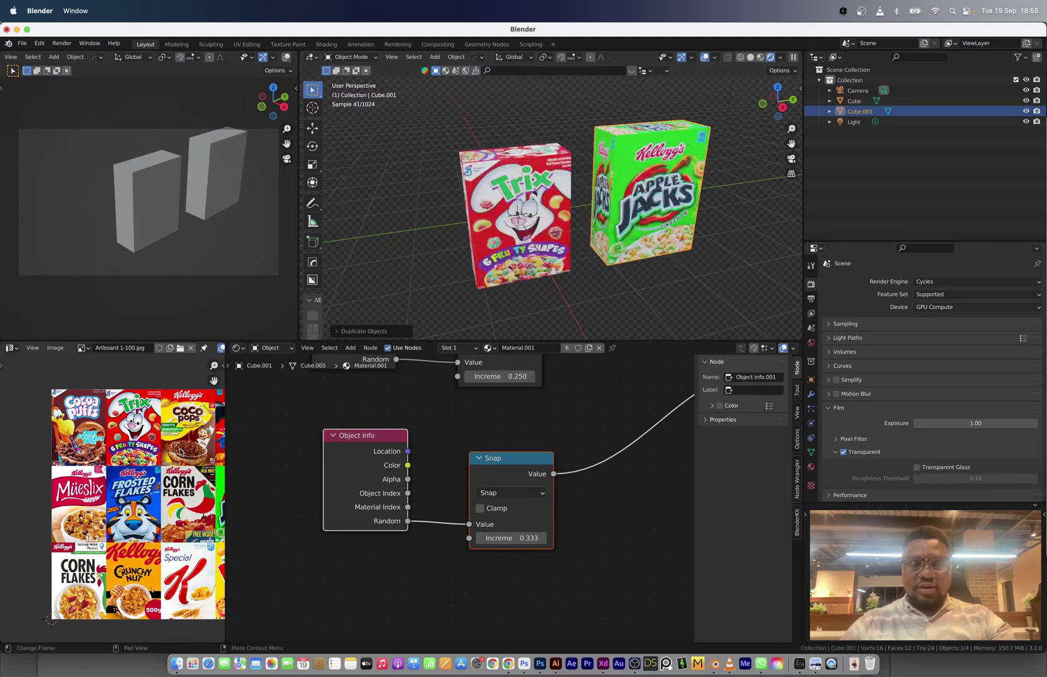
middle_drag(180, 451, 124, 457)
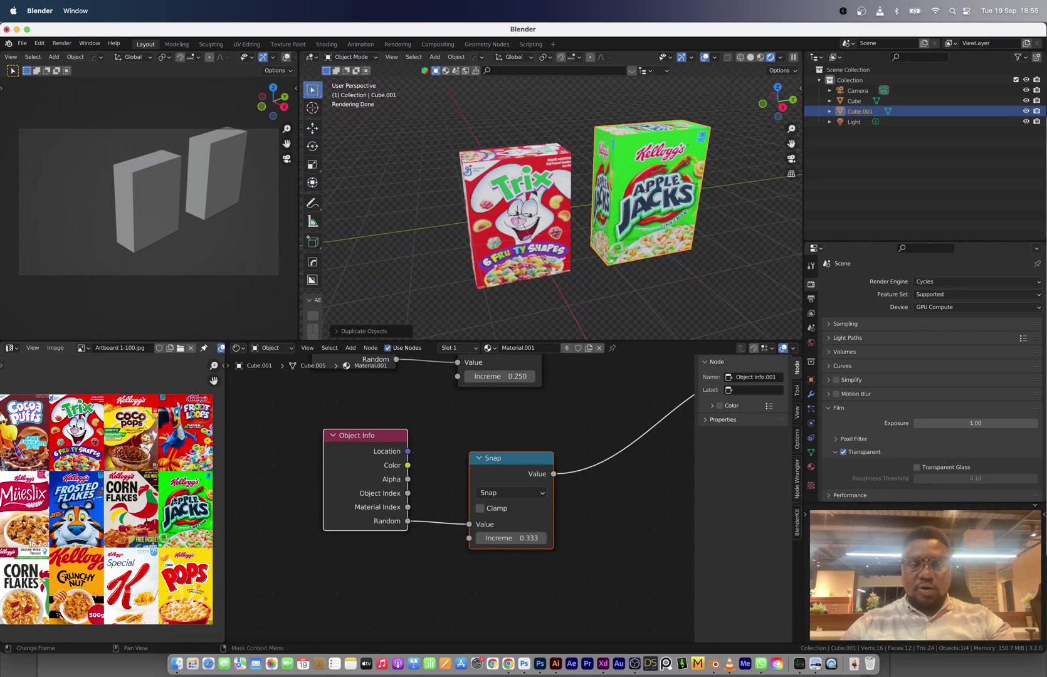
key(shift+d)
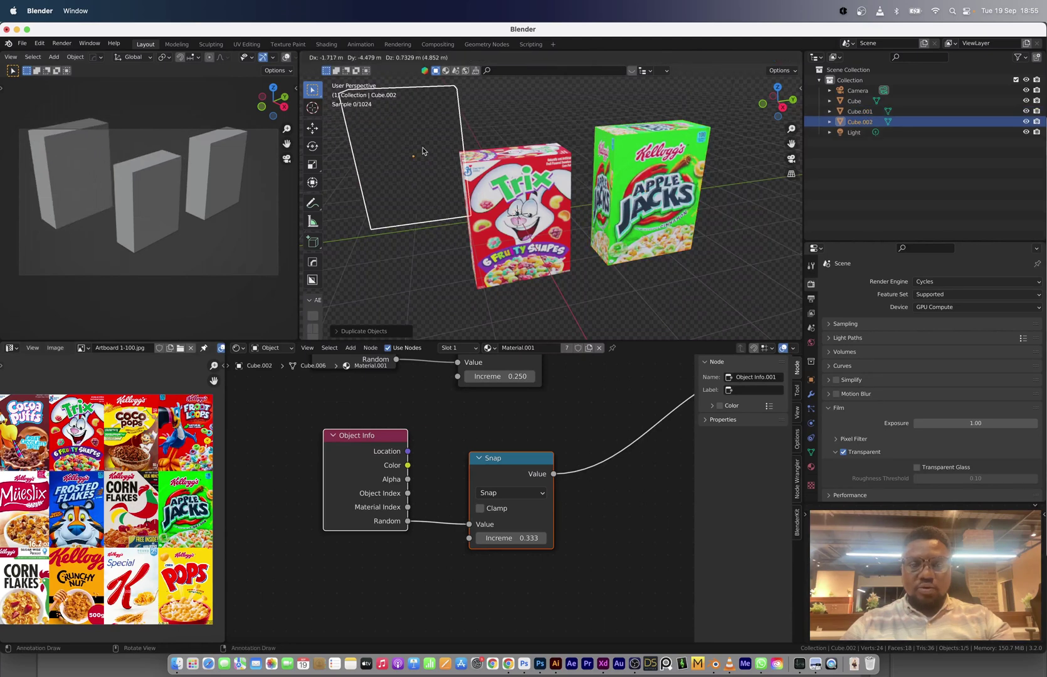
click(423, 151)
key(shift+d)
click(393, 277)
key(shift+d)
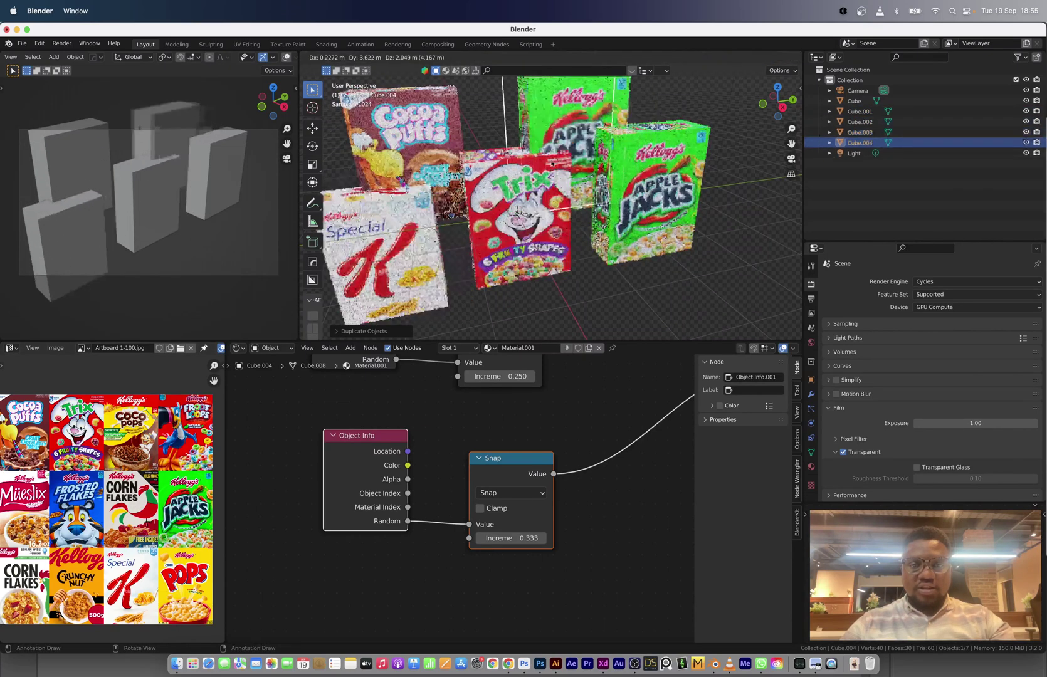
click(567, 164)
key(shift+d)
click(739, 233)
key(shift+d)
click(575, 276)
key(shift+d)
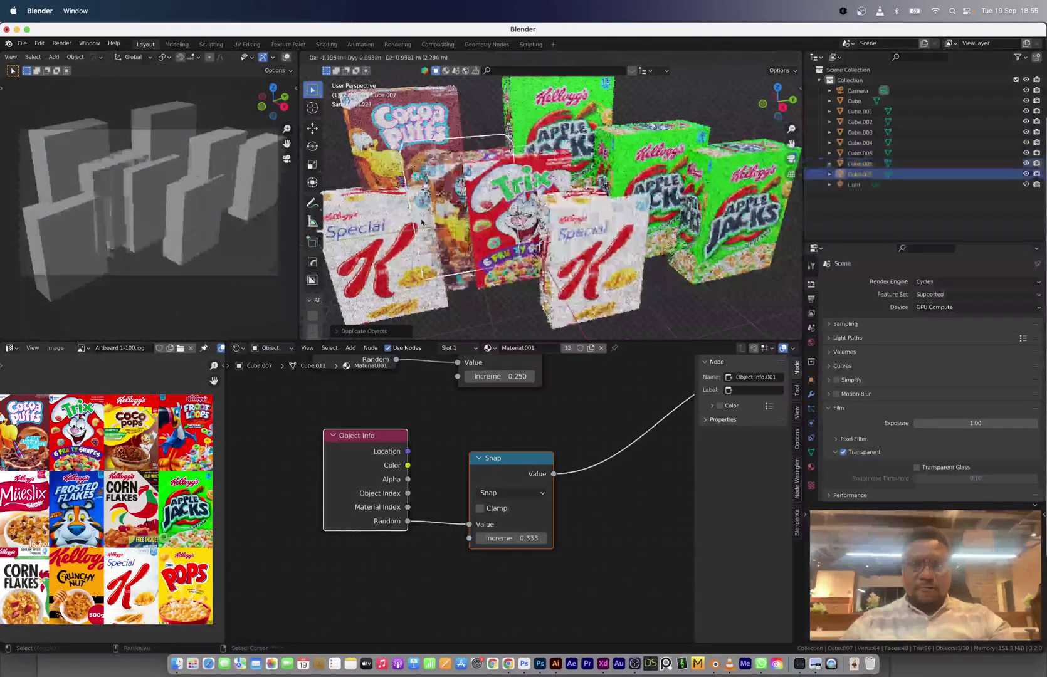
click(431, 226)
key(shift+d)
click(418, 225)
Undo all the box duplicates, going back to the single original cereal box
key(super+z)
key(super+z)
key(super+z)
key(super+z)
key(super+z)
key(super+z)
key(super+z)
key(super+z)
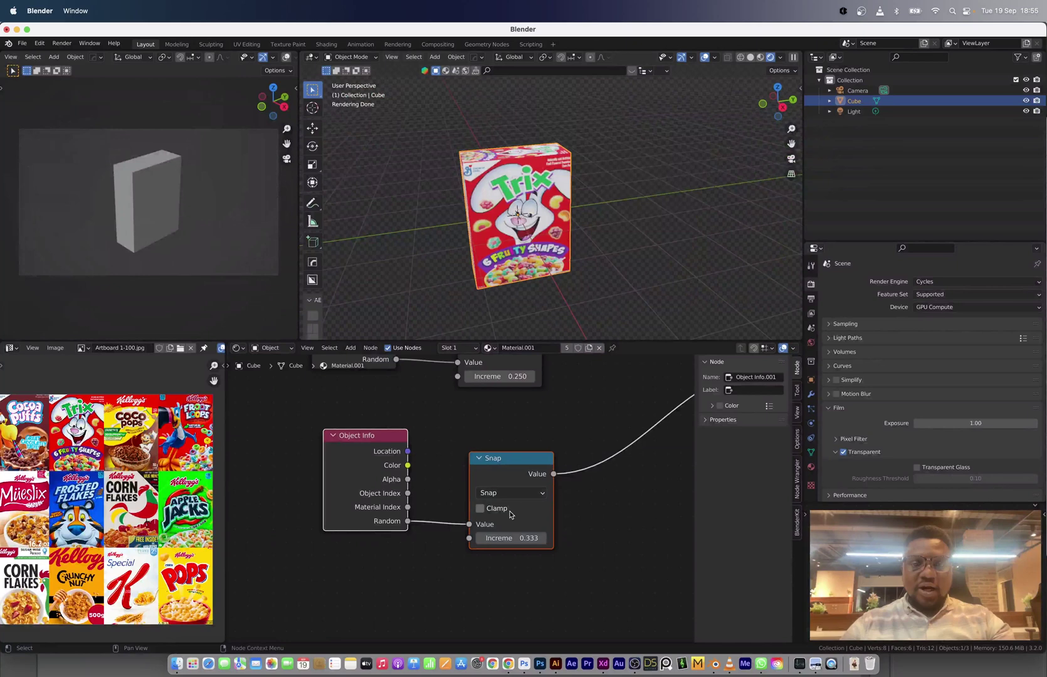
Move the lower Object Info node away from its Snap node and add a White Noise Texture node below their link
scroll(493, 488, down, 2)
scroll(451, 492, left, 3)
drag(493, 484, 271, 517)
key(shift+a)
click(380, 486)
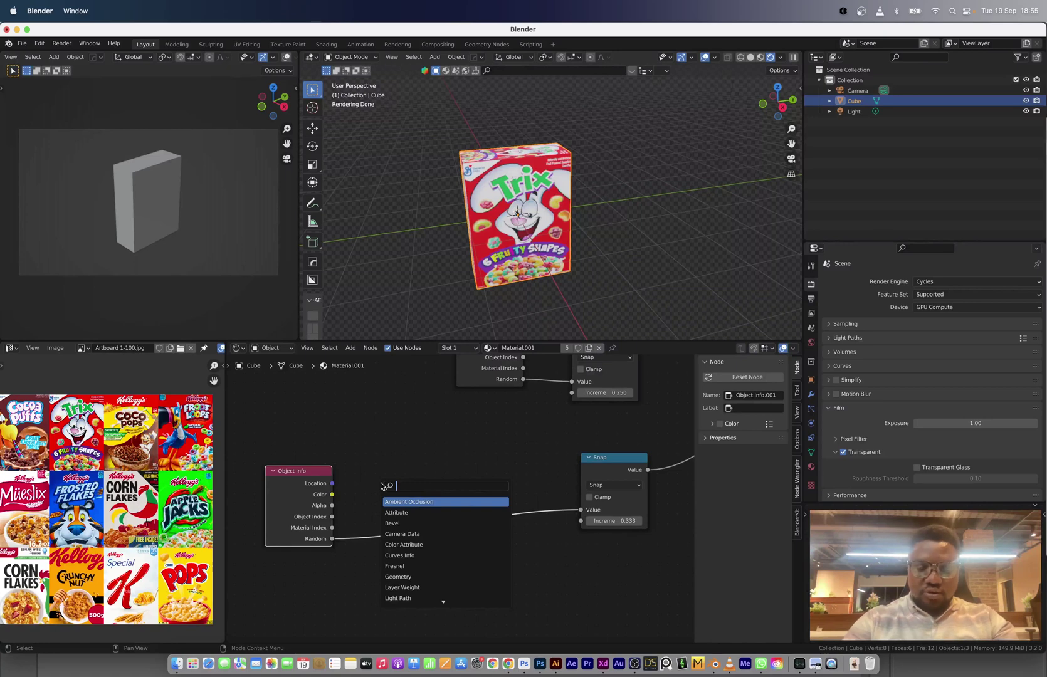
text(white)
key(Return)
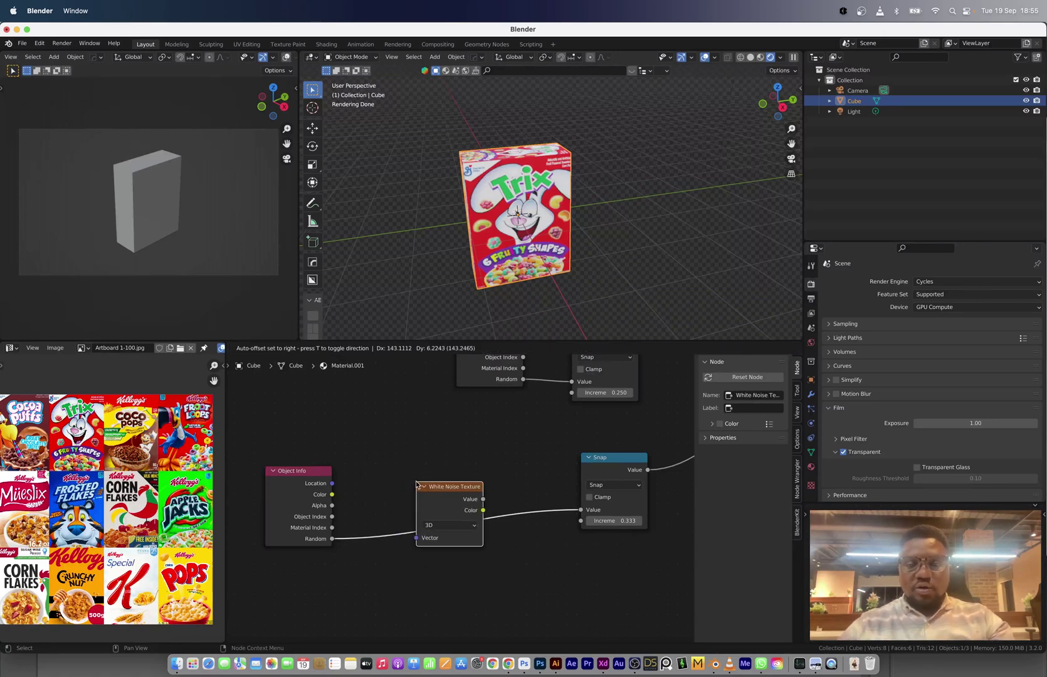
click(437, 558)
Space the upper Object Info away from its Snap and insert the White Noise Texture between the lower Object Info and Snap
scroll(475, 443, down, 1)
scroll(485, 450, up, 3)
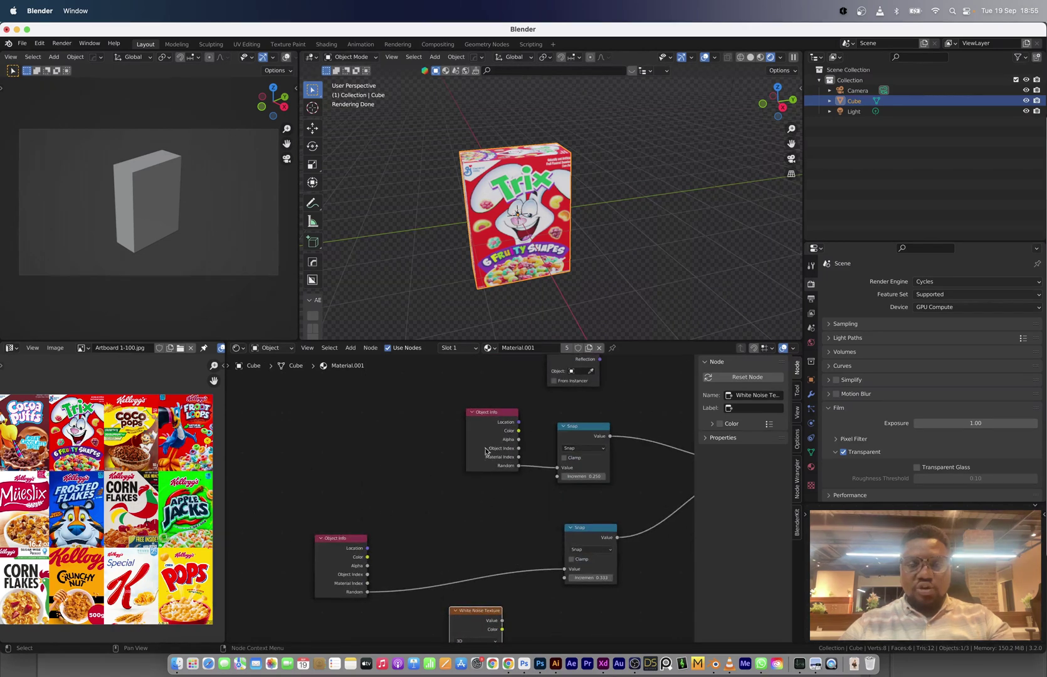
drag(486, 450, 382, 464)
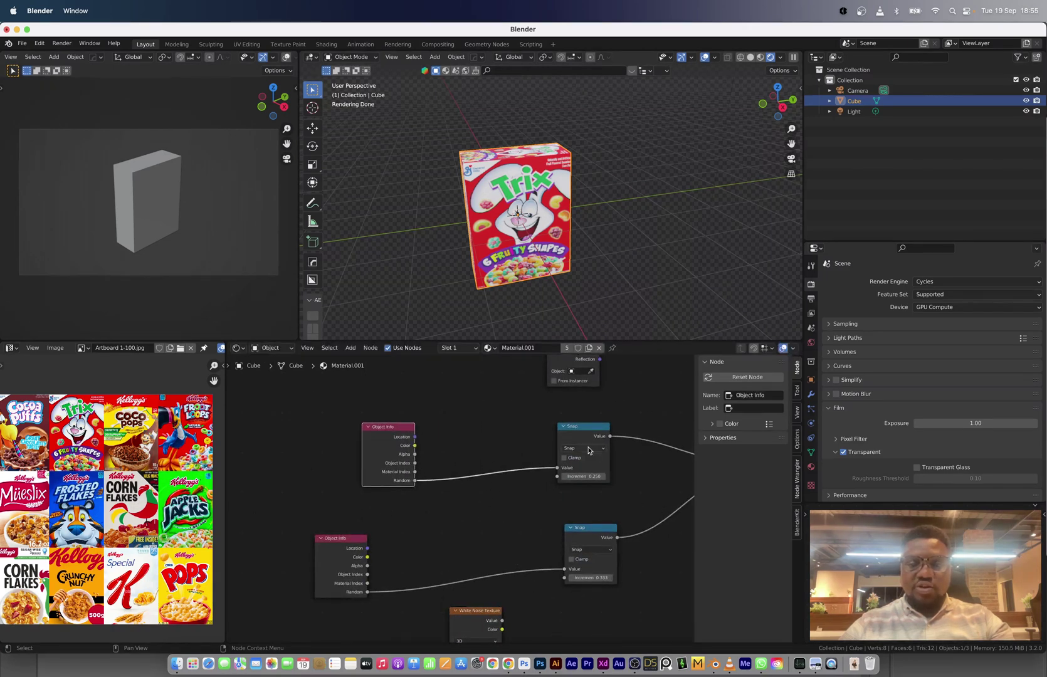
middle_drag(546, 492, 503, 434)
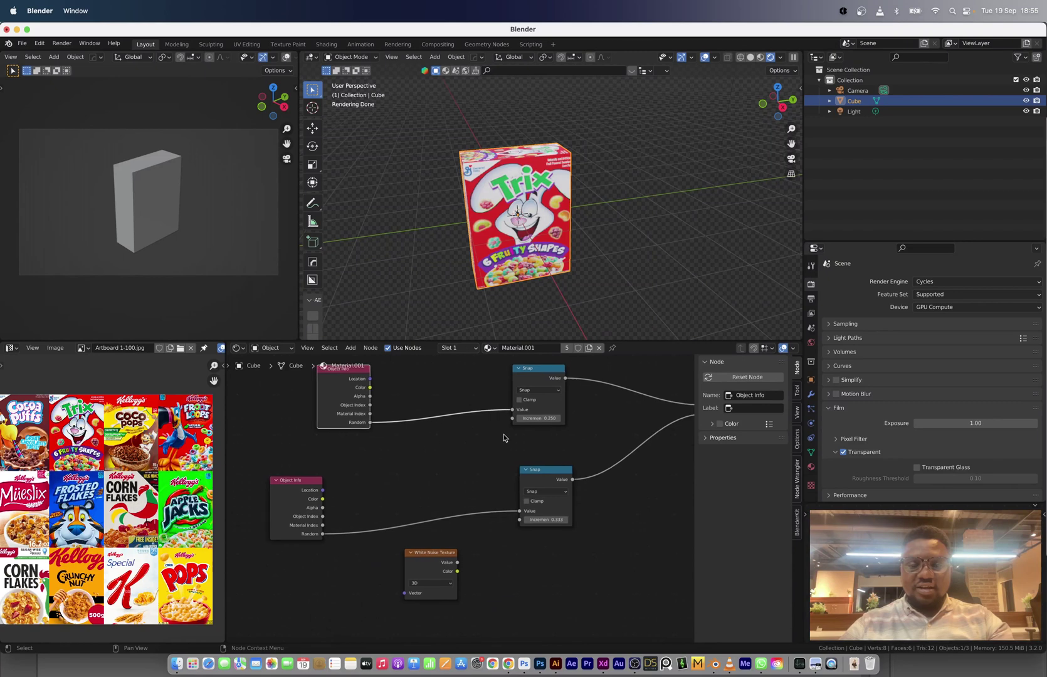
drag(432, 550, 414, 501)
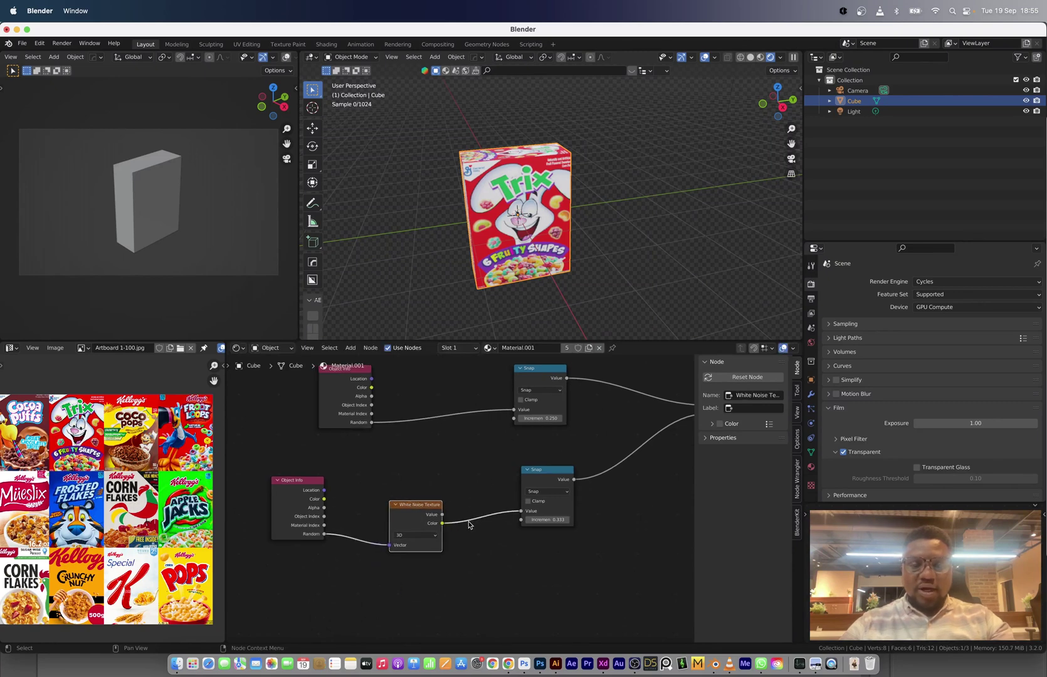
Duplicate the cereal box along the Y axis into a row of four boxes
scroll(524, 209, down, 3)
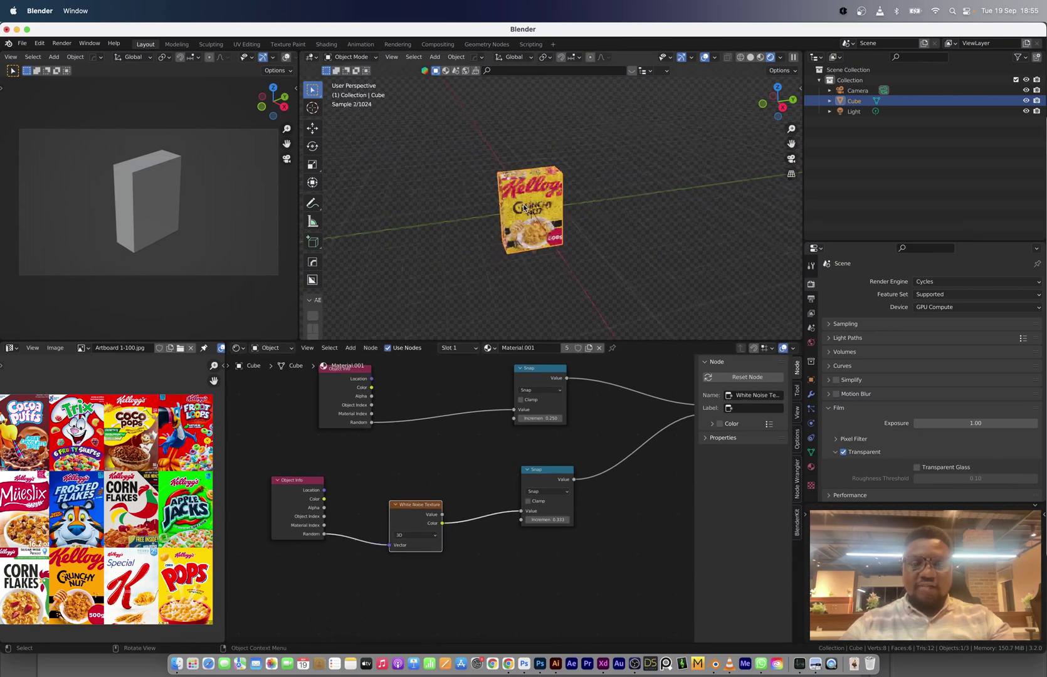
key(shift+d)
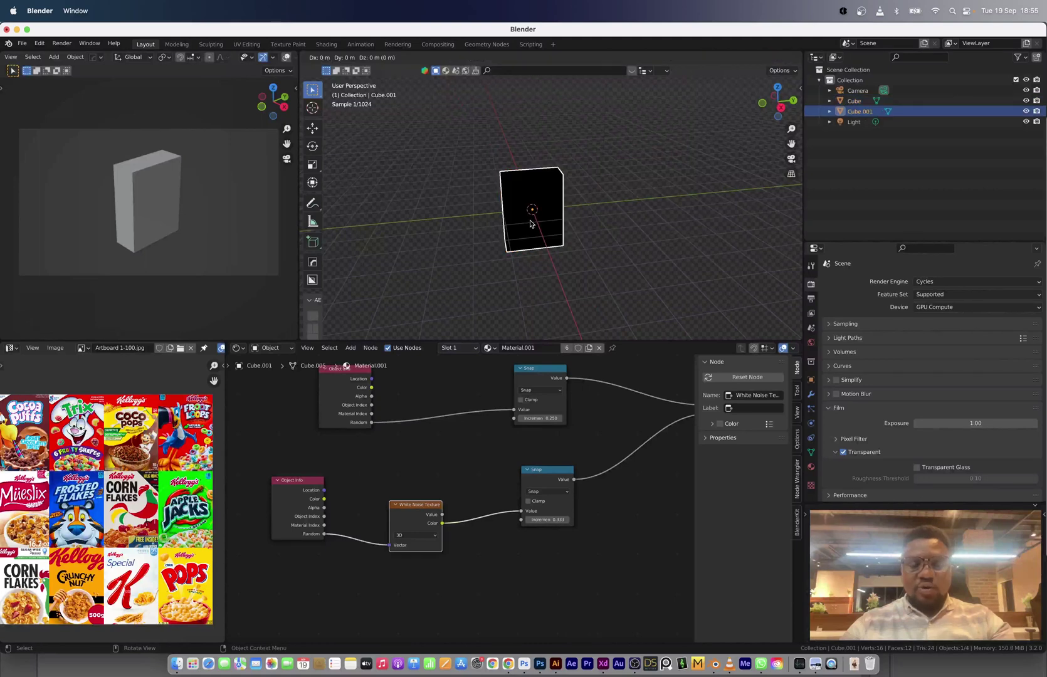
key(shift+d)
click(600, 210)
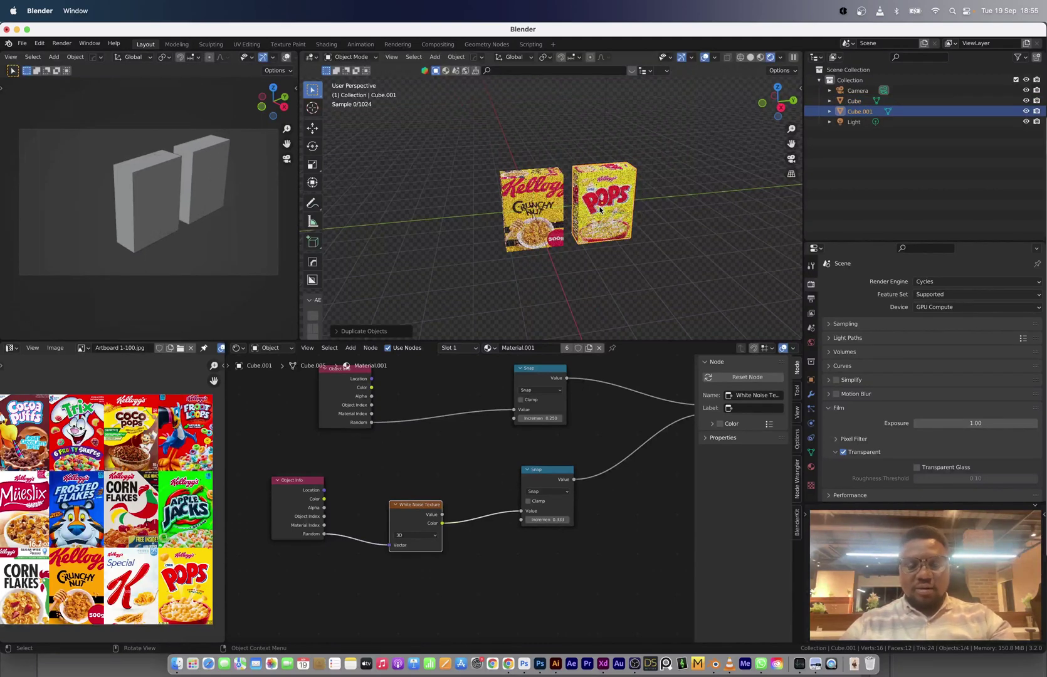
key(shift+d)
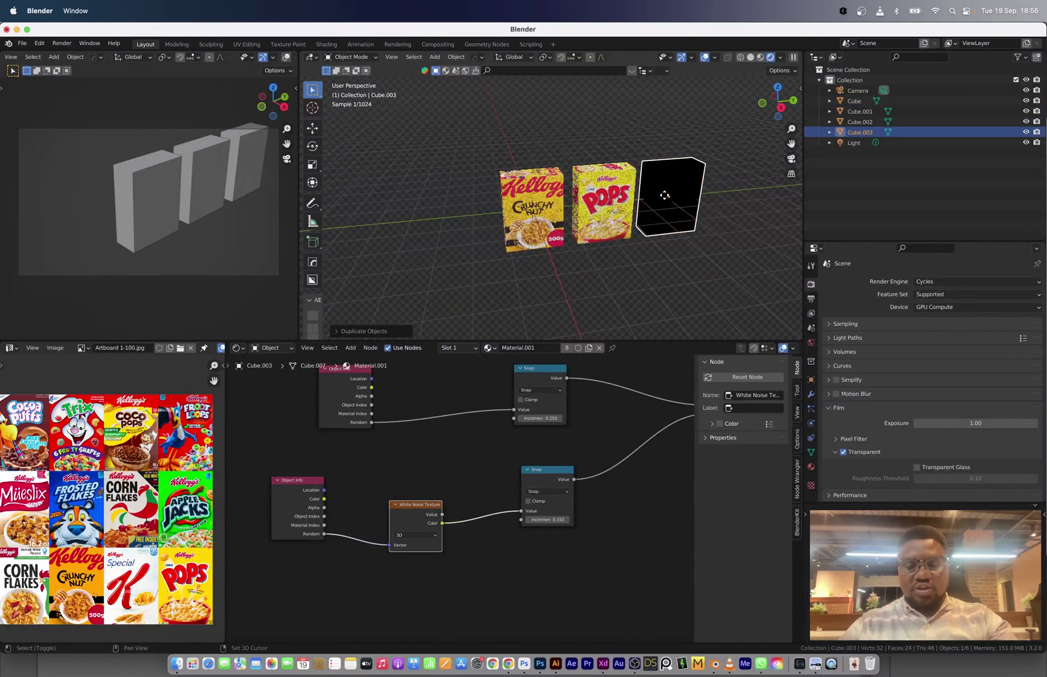
key(y)
click(734, 193)
shift+middle_drag(701, 246, 600, 266)
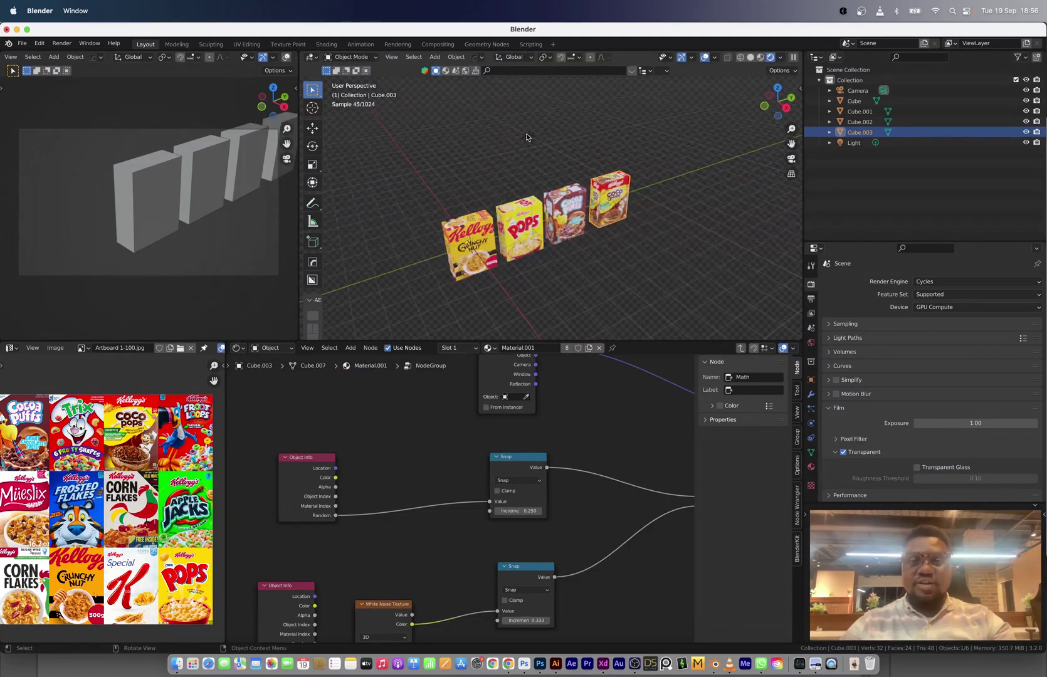
Add a cube, flatten it along Z and stretch it along Y into a shelf board under the row of boxes
click(528, 138)
key(Delete)
key(shift+a)
mouse_move(519, 181)
click(600, 193)
key(s)
key(z)
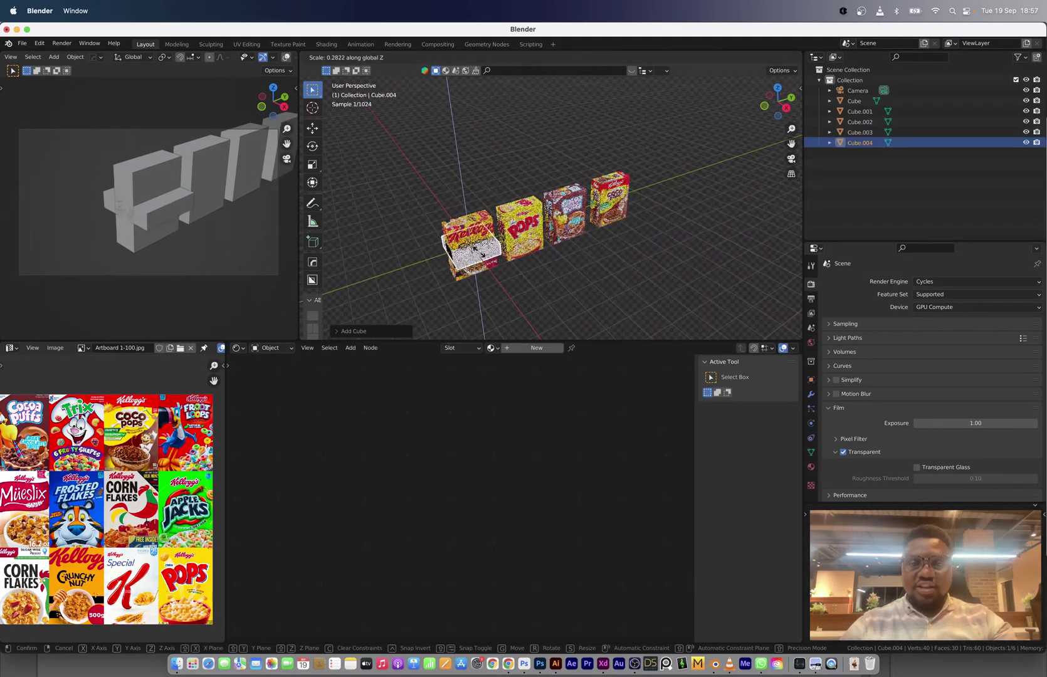
click(535, 281)
key(s)
key(y)
click(656, 236)
Duplicate the shelf board three times along Z to stack four shelf levels
middle_drag(656, 235, 542, 264)
key(shift+d)
key(z)
click(584, 252)
key(shift+d)
key(z)
click(574, 207)
key(shift+d)
key(z)
click(573, 211)
Duplicate a shelf board in place, rotate it 90° about Y, and scale and move it along Z as the upright panel
key(shift+d)
key(Escape)
key(r)
key(y)
key(9)
key(0)
key(Return)
key(s)
key(z)
click(638, 181)
key(g)
key(z)
click(596, 251)
Duplicate the lowest shelf board downward along Z, thicken it along Z and adjust its X width to form the base
click(542, 264)
key(shift+d)
key(z)
click(544, 283)
key(s)
key(z)
click(607, 134)
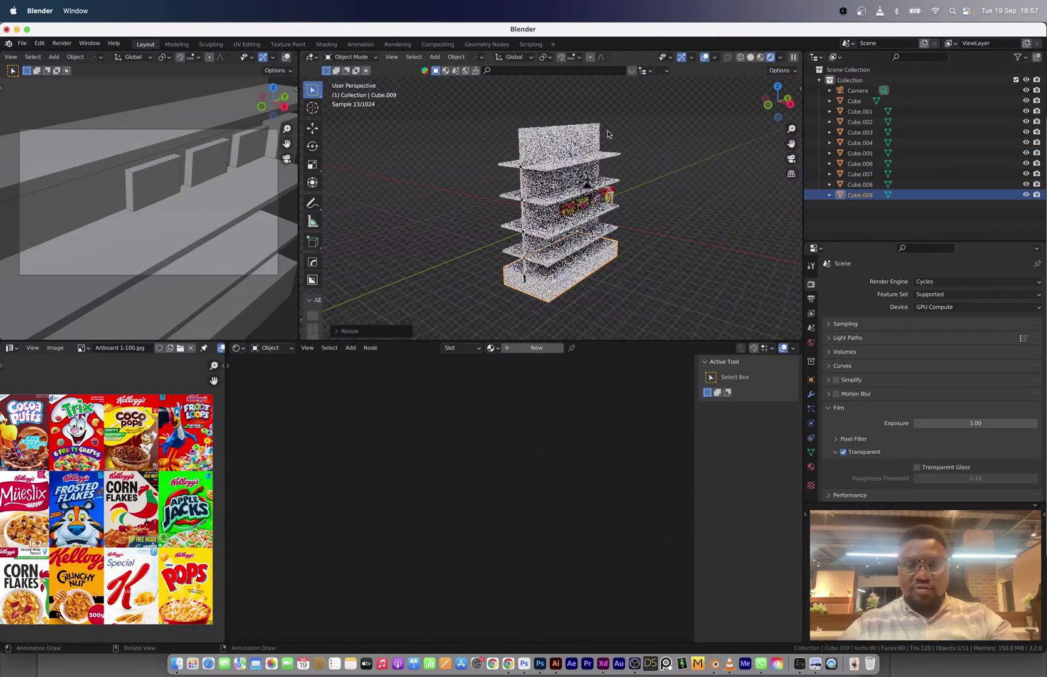
key(s)
key(x)
click(572, 248)
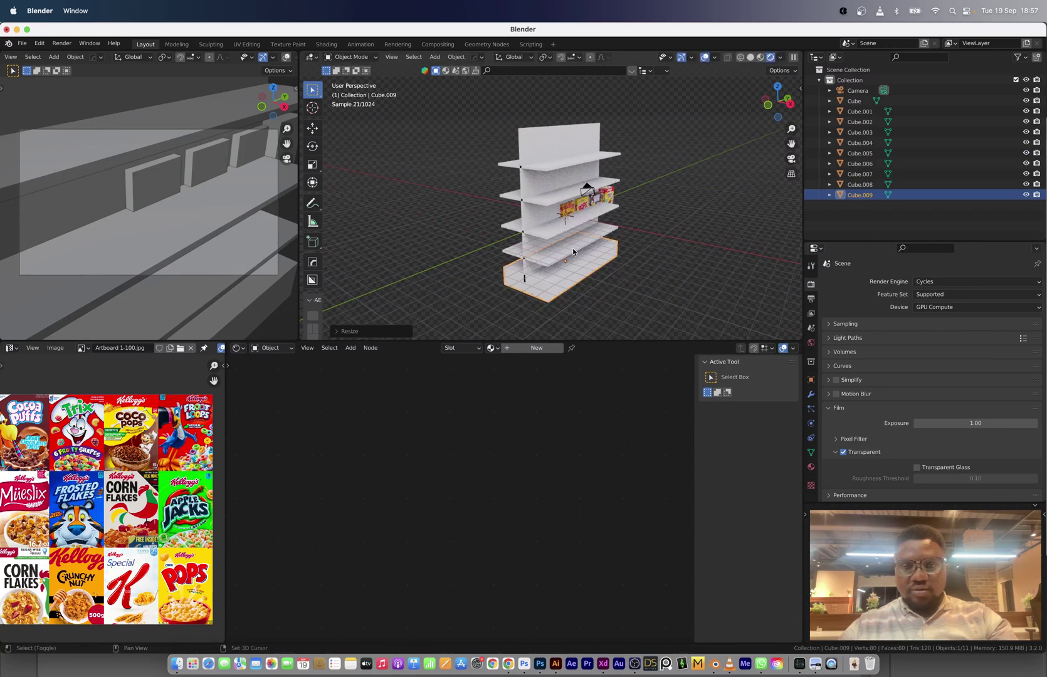
Select the base together with the four shelf boards and lengthen them slightly along Y
shift+click(572, 247)
shift+click(564, 233)
shift+click(551, 200)
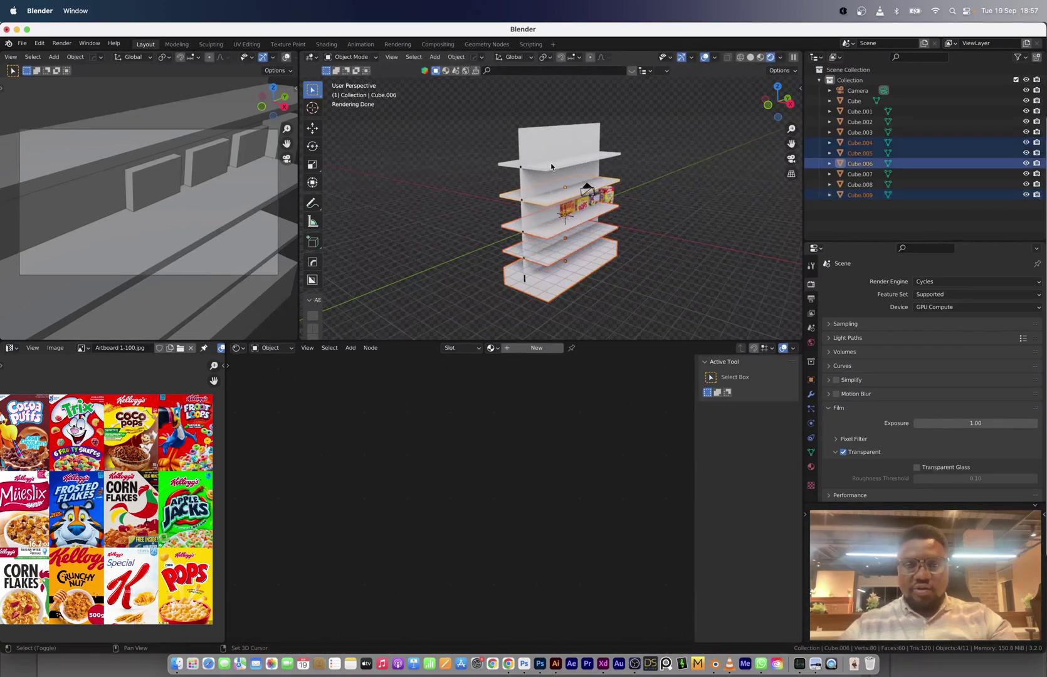
shift+click(551, 162)
key(s)
key(y)
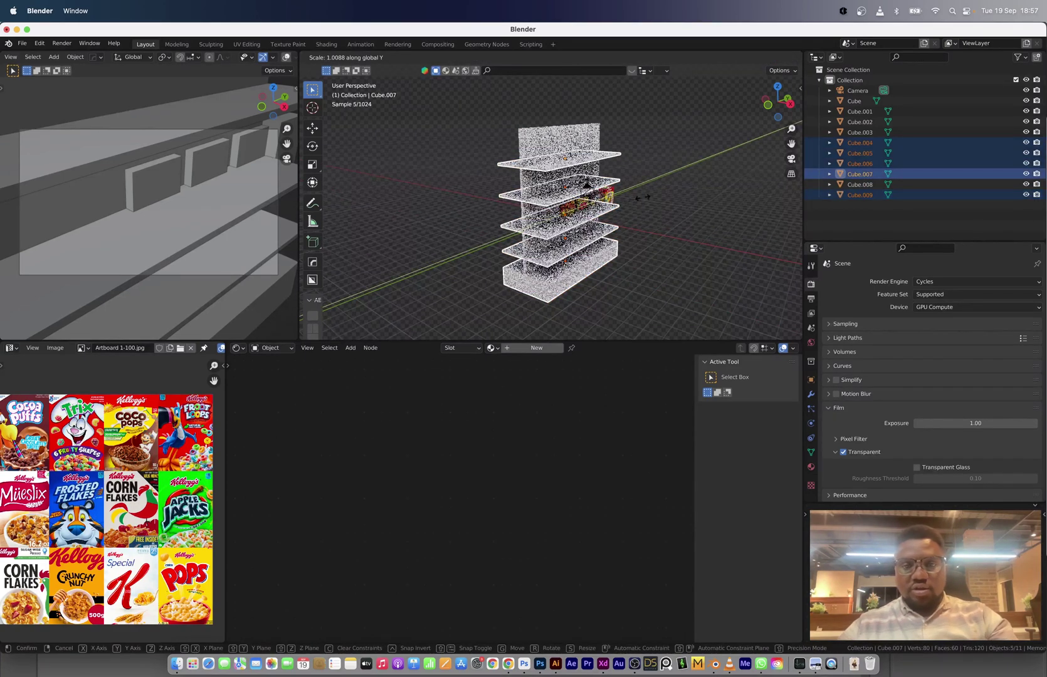
click(644, 197)
Edit the base mesh and scale its bottom face along X by about 1.4 so the base flares outward
click(563, 277)
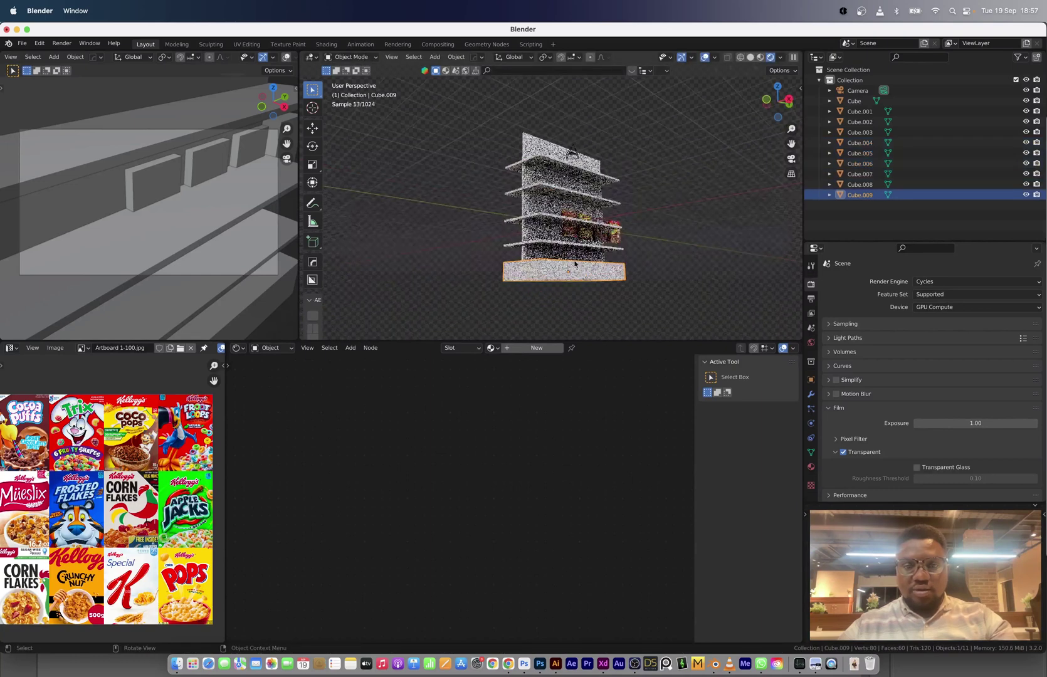
key(Tab)
middle_drag(566, 264, 558, 233)
key(3)
click(551, 296)
middle_drag(552, 296, 559, 338)
key(s)
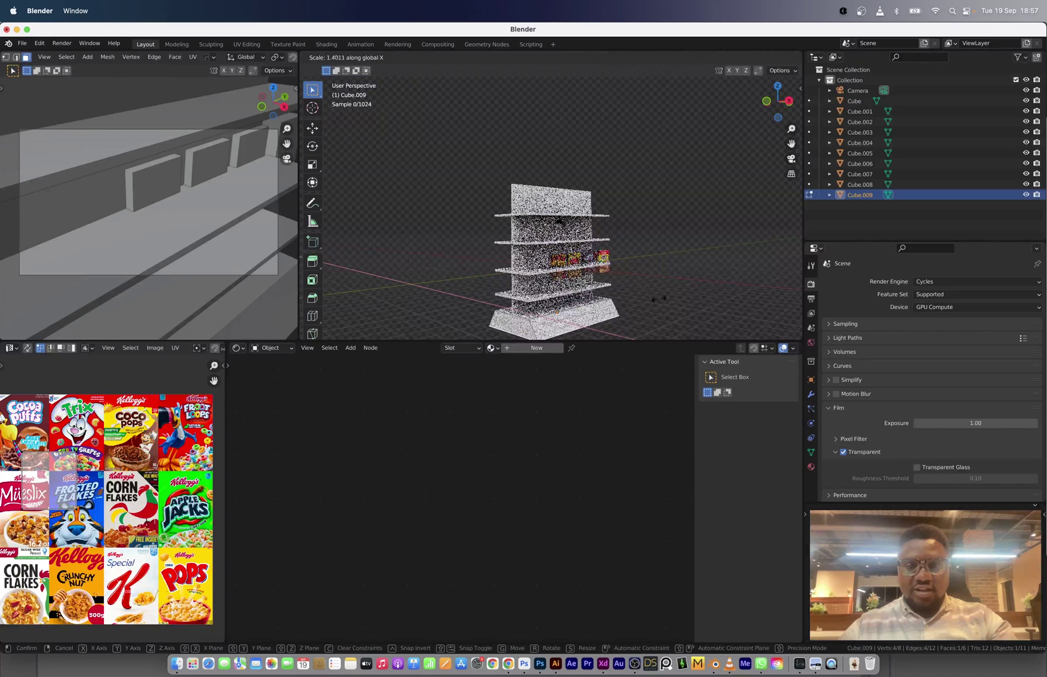
click(603, 269)
middle_drag(603, 270, 654, 287)
Duplicate the row of four cereal boxes along X as another row deeper on the shelf
click(579, 258)
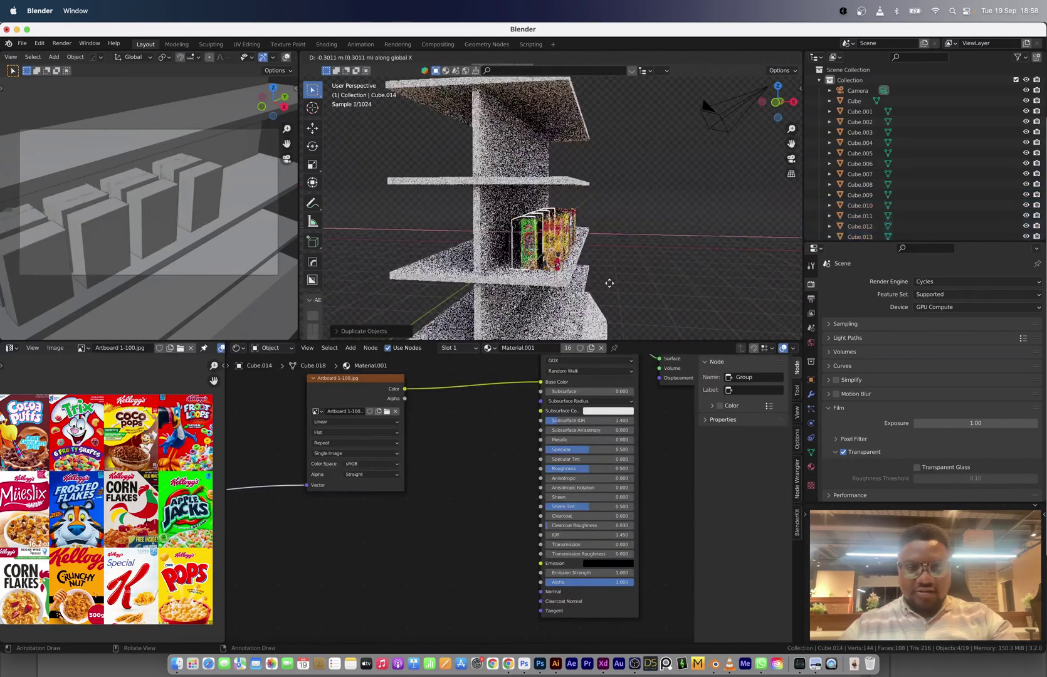
middle_drag(626, 269, 464, 235)
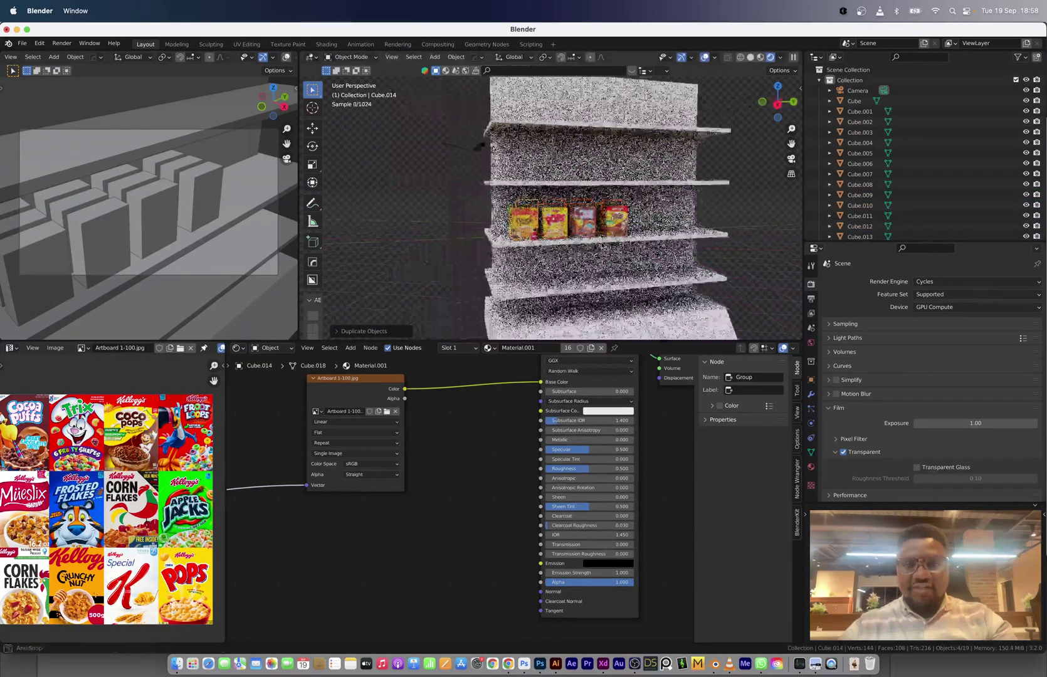
scroll(461, 233, up, 2)
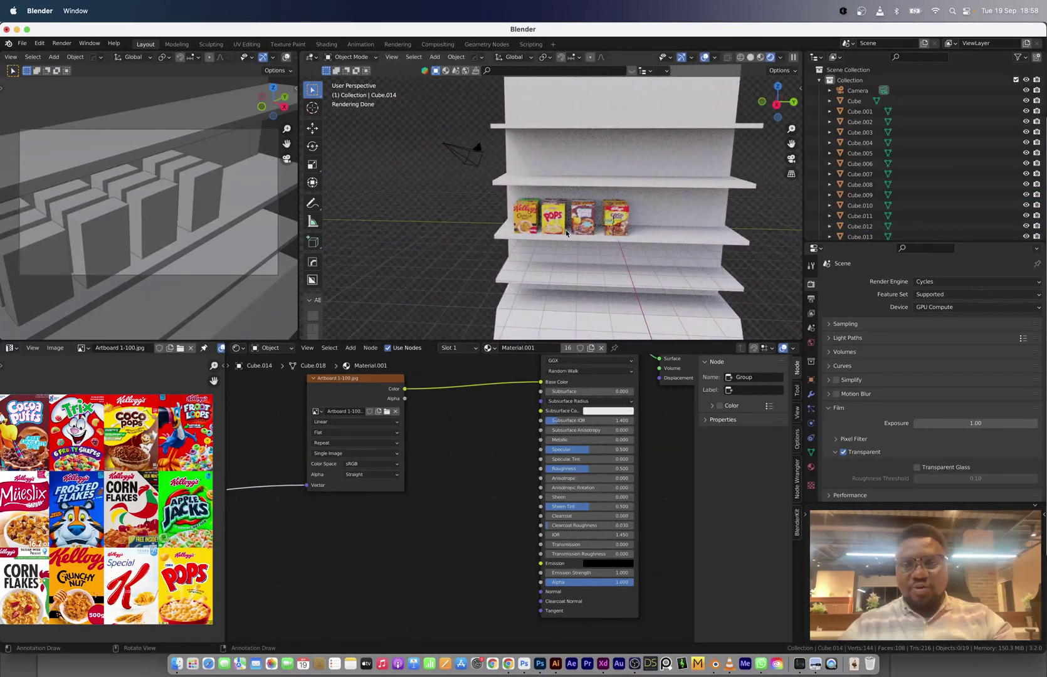
Select all twelve cereal boxes, enlarge them slightly and raise them along Z to sit on the shelf board
middle_drag(620, 224, 571, 194)
drag(571, 193, 624, 213)
key(s)
click(666, 244)
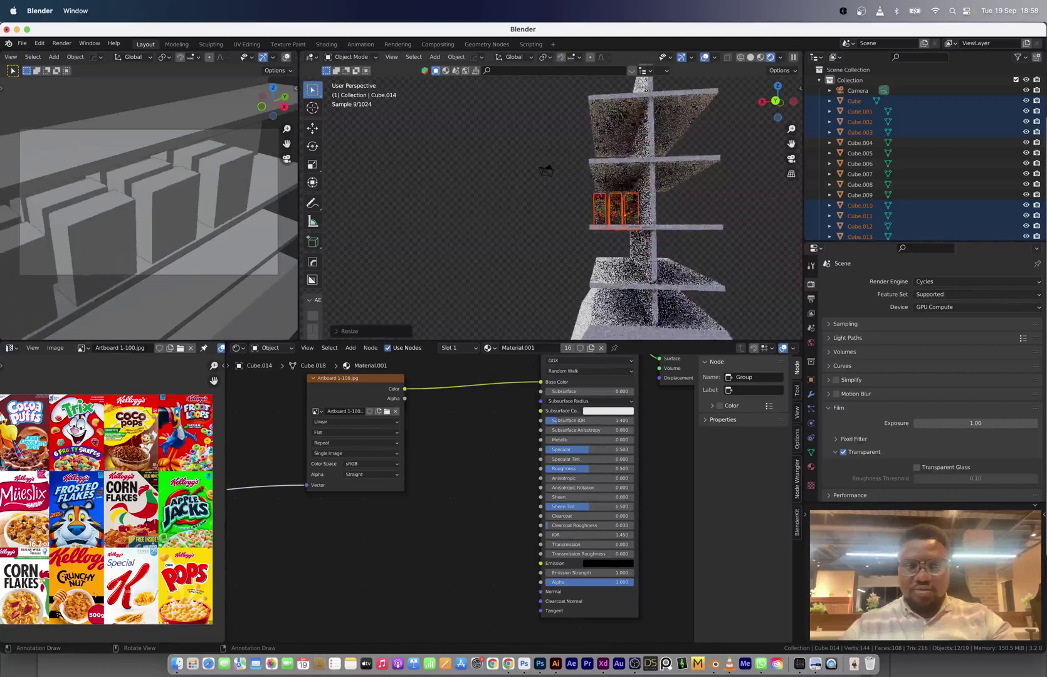
middle_drag(625, 215, 596, 235)
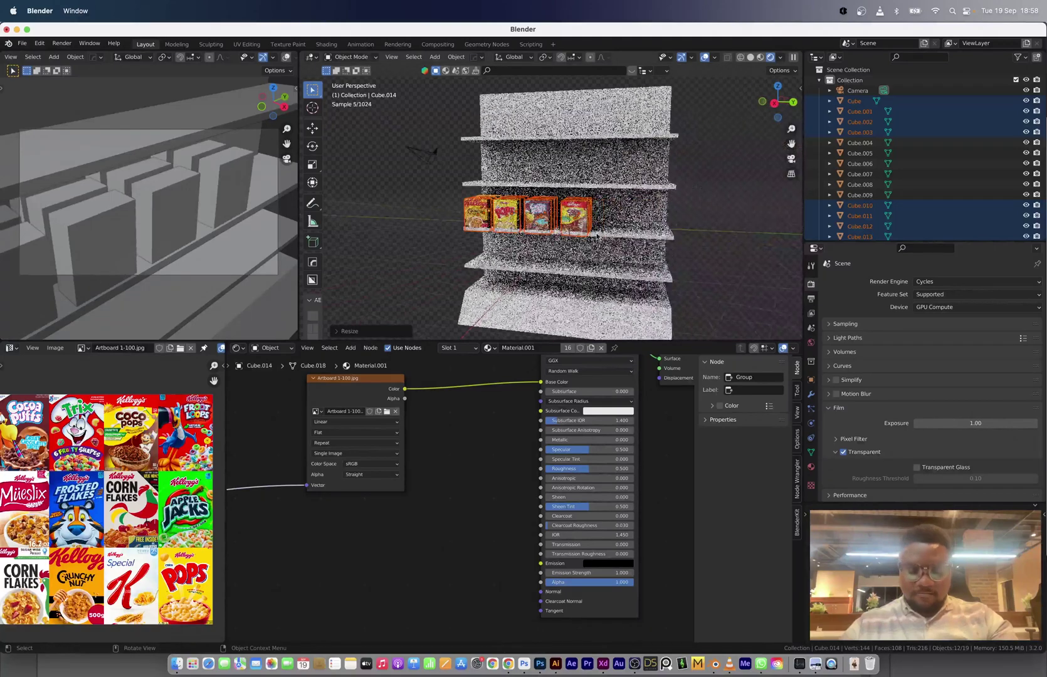
key(g)
key(z)
click(595, 230)
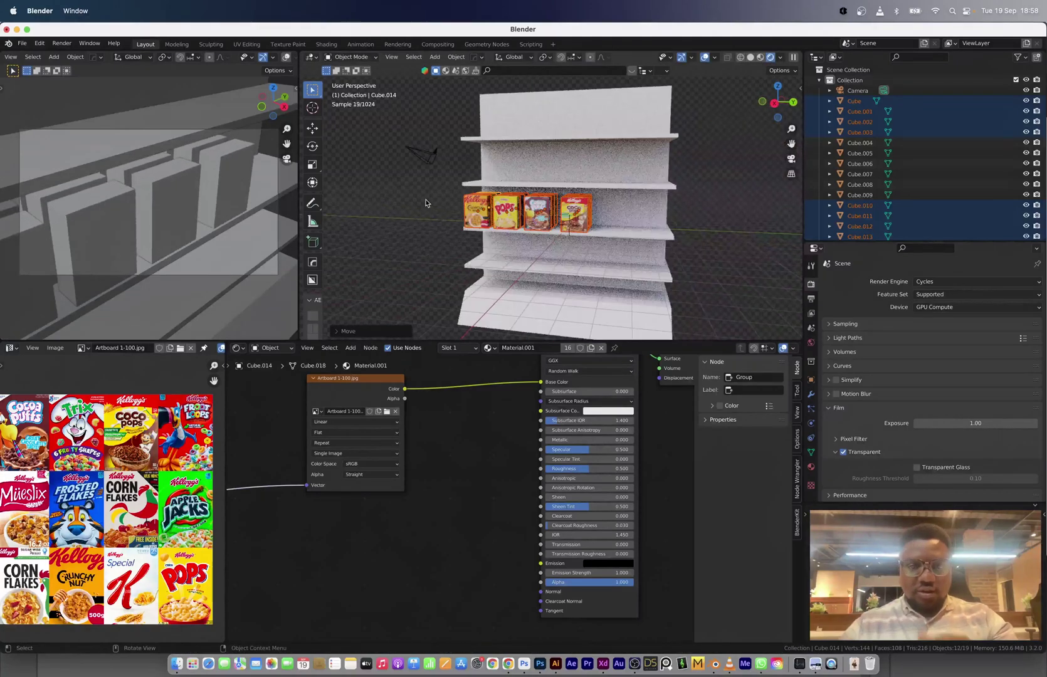
click(430, 203)
middle_drag(439, 203, 502, 207)
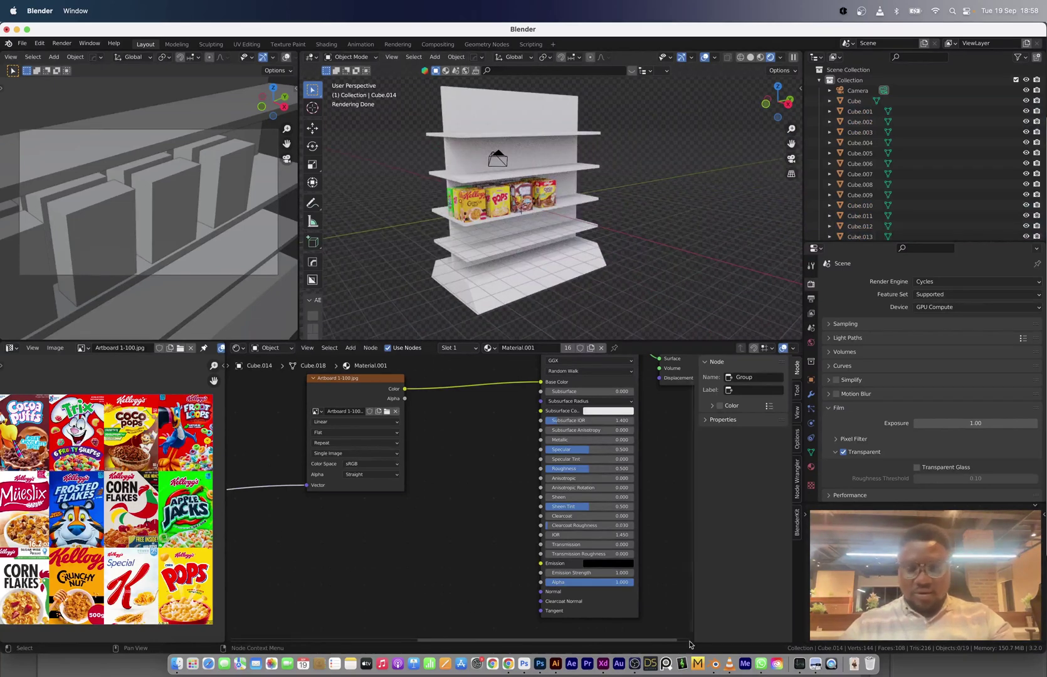
Switch to Finder and load Artboard 1 copy 2-100.jpg into Blender's image editor
click(176, 666)
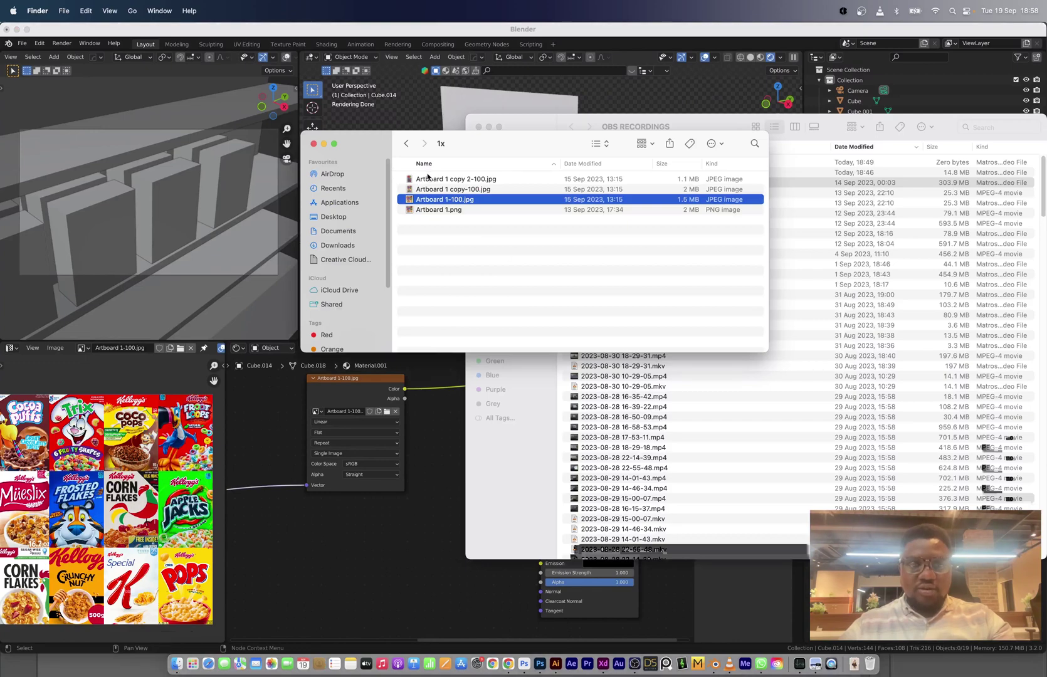
drag(248, 368, 161, 488)
scroll(76, 484, up, 4)
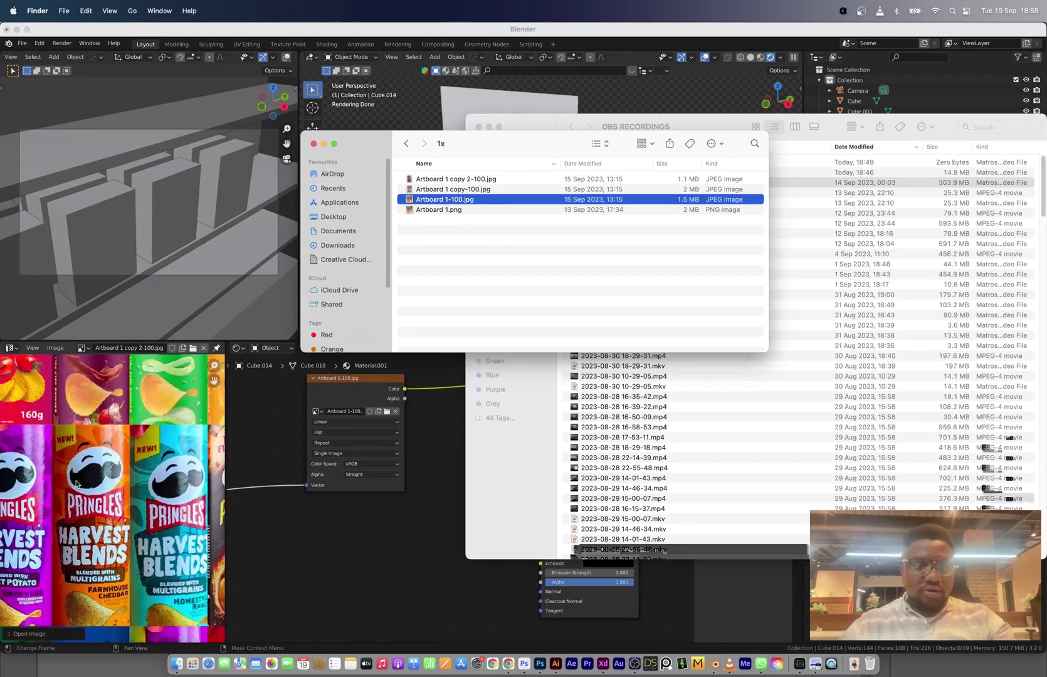
Return to Blender and create a new scene that copies the current scene's settings
scroll(76, 485, down, 4)
scroll(75, 484, up, 4)
scroll(76, 484, down, 4)
click(76, 484)
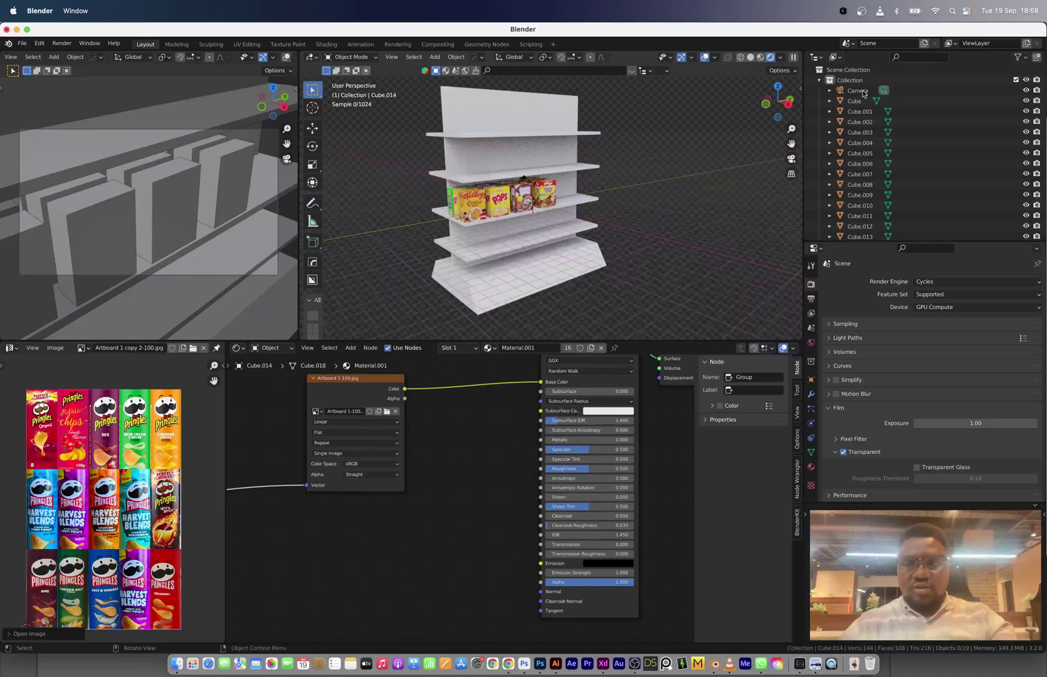
scroll(596, 218, down, 4)
click(924, 42)
click(872, 74)
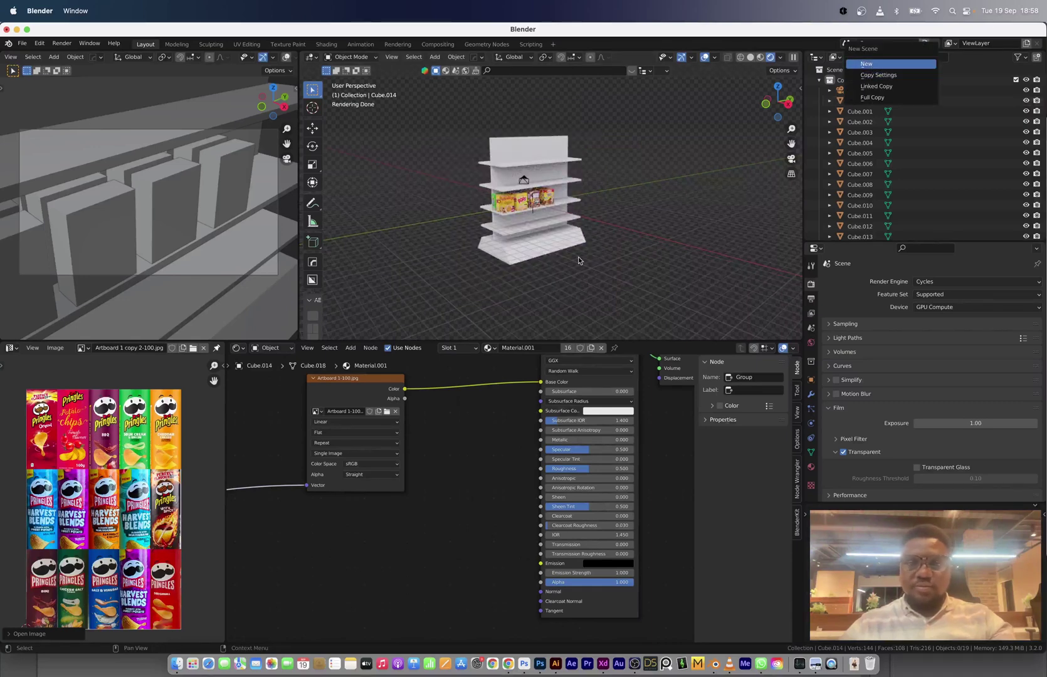
Add a cylinder to the new scene and stretch it along Z into a tall can shape
key(shift+a)
click(602, 338)
key(s)
key(z)
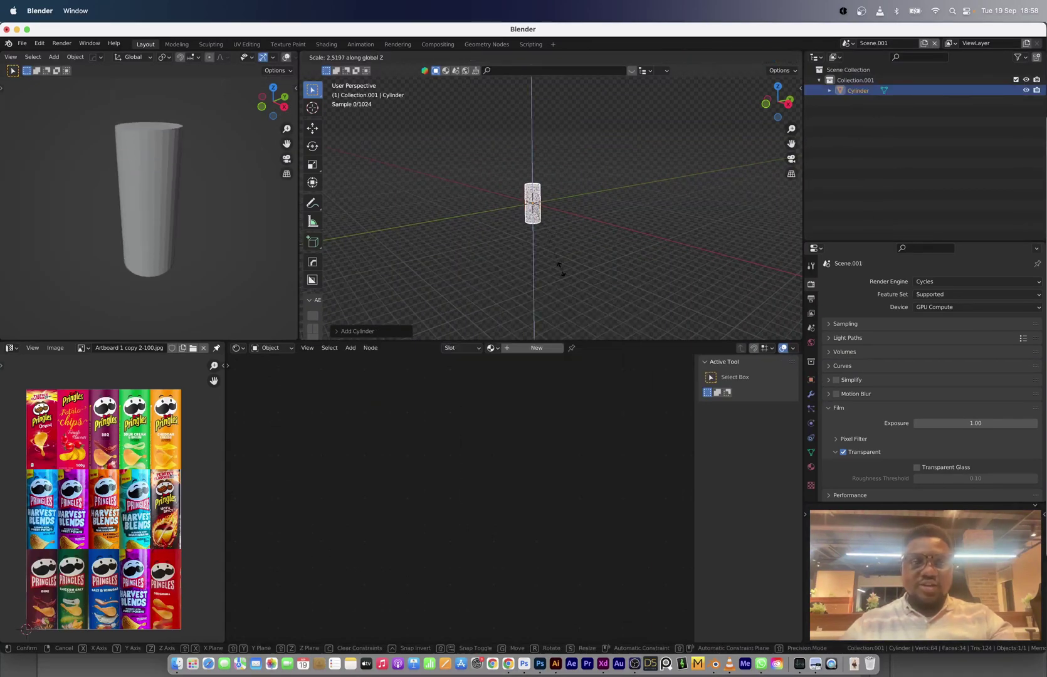
click(563, 277)
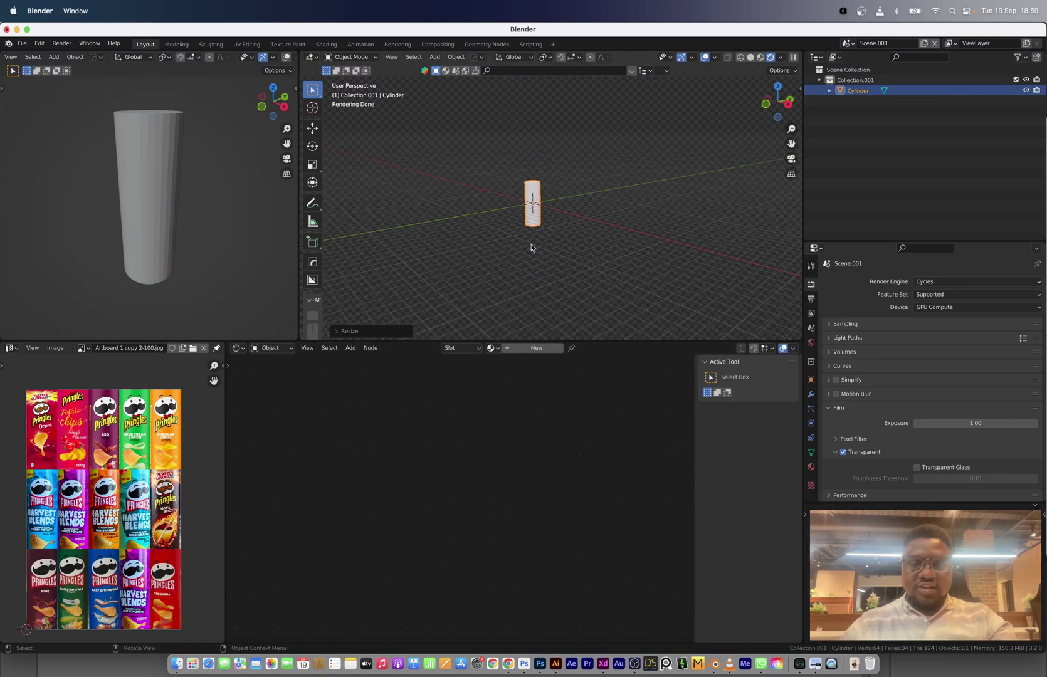
Create a new material on the cylinder and connect Artboard 1 copy 2-100.jpg as an image texture to its Base Color
click(532, 347)
scroll(542, 208, up, 7)
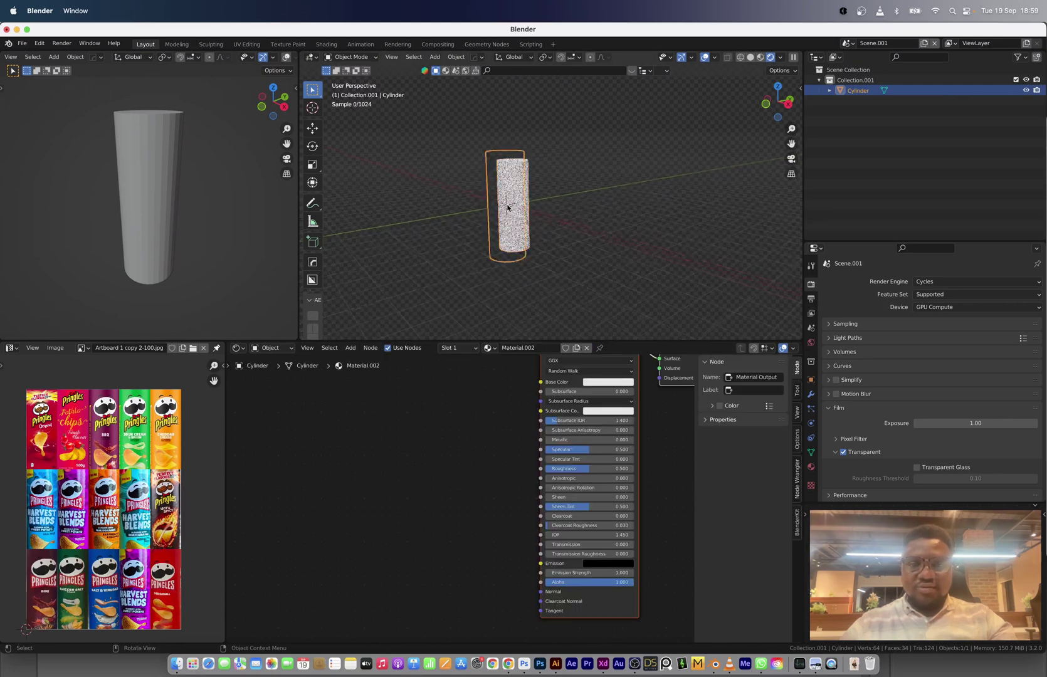
shift+middle_drag(506, 204, 578, 156)
scroll(518, 437, down, 2)
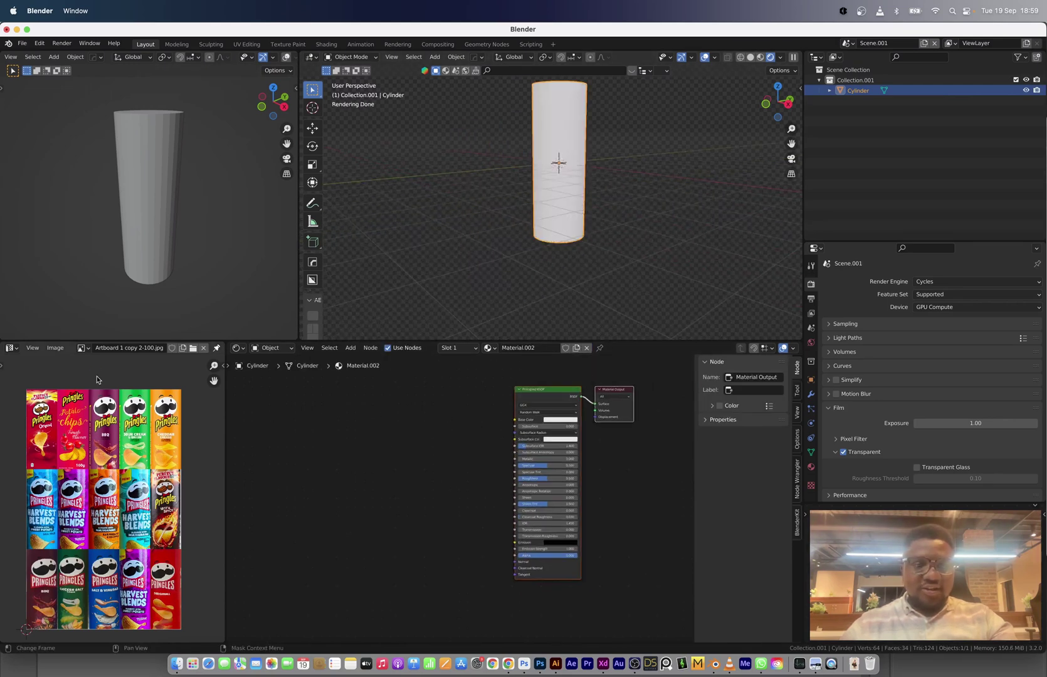
drag(314, 442, 315, 442)
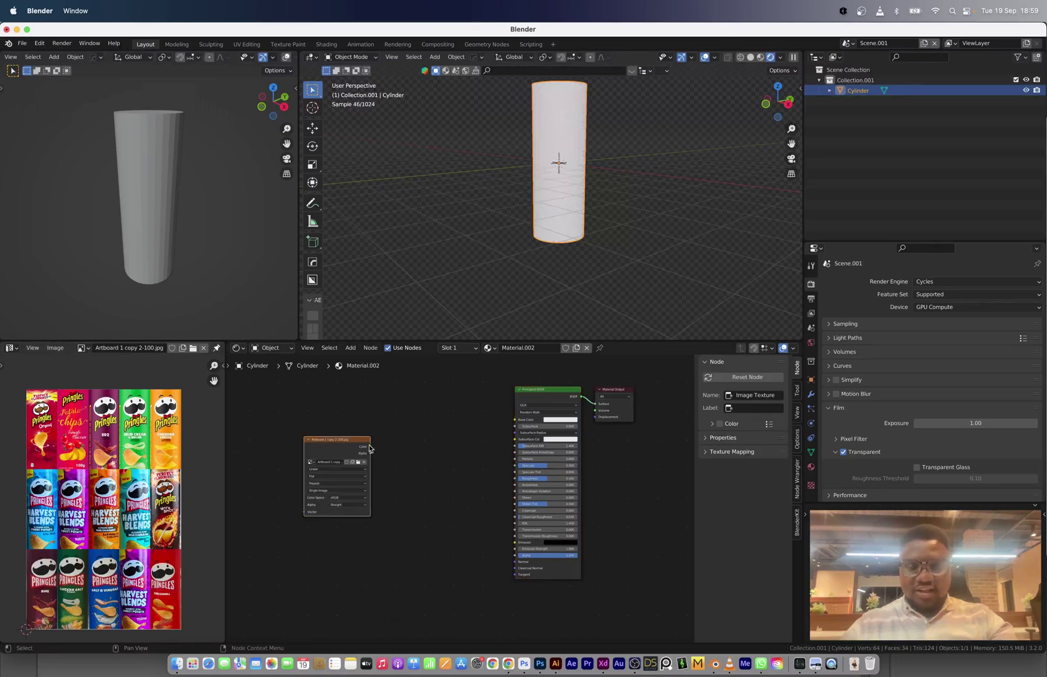
drag(517, 420, 516, 419)
Add Mapping and Texture Coordinate nodes to the image texture and move the Texture Coordinate node well away from Mapping
scroll(502, 433, left, 10)
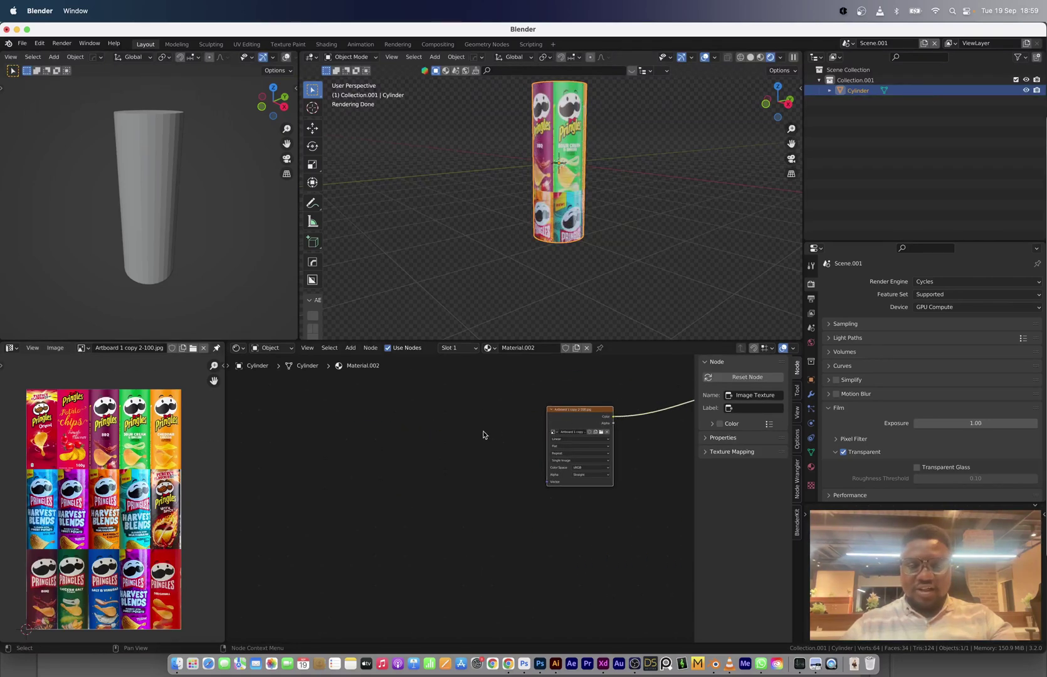
key(ctrl+t)
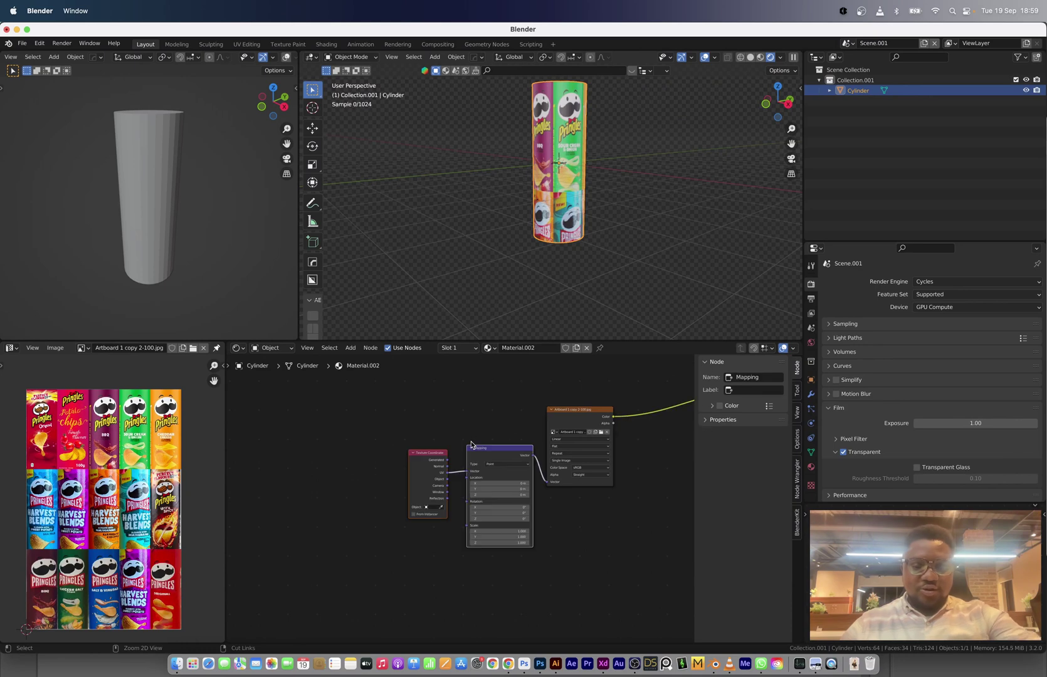
drag(426, 464, 288, 475)
click(233, 471)
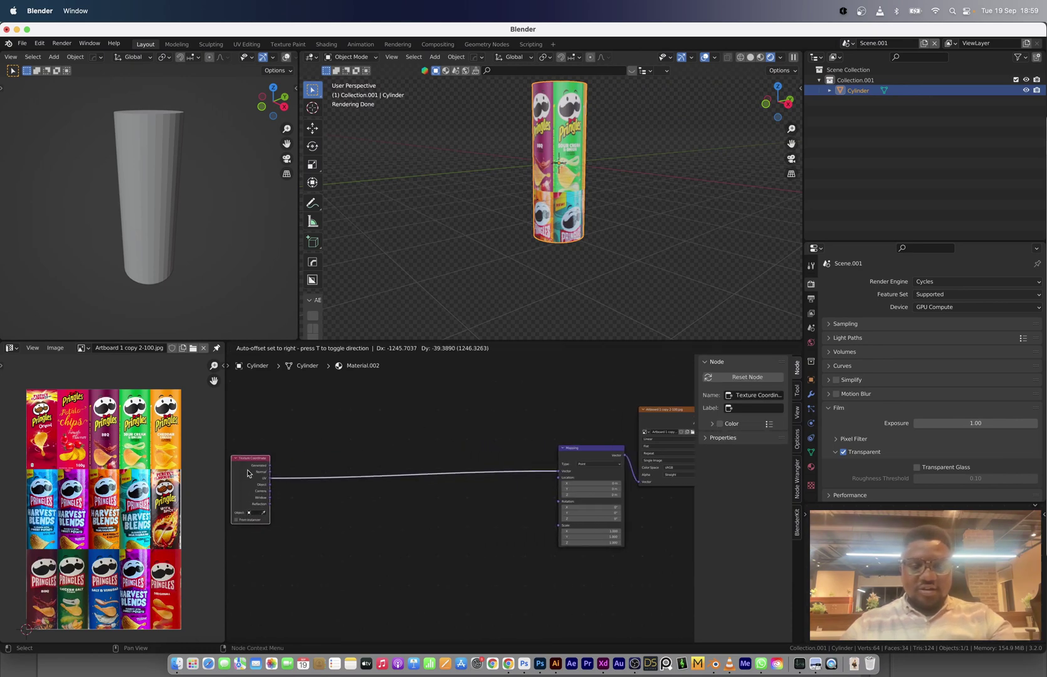
Add an Object Info node and place it below the Texture Coordinate node
key(shift+a)
text(objec)
key(Return)
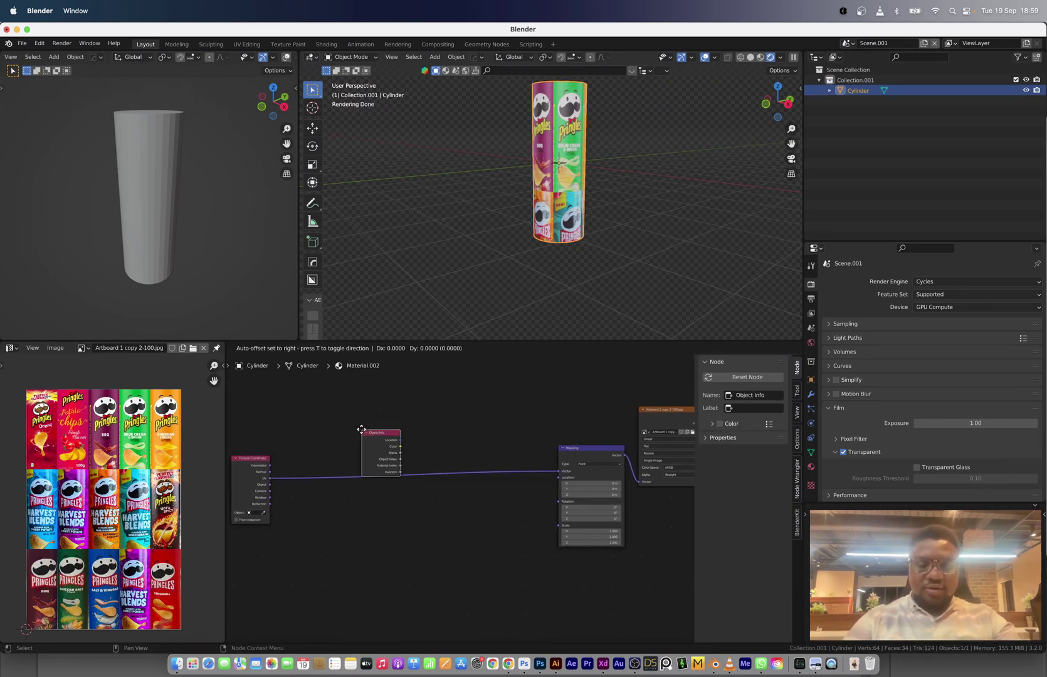
click(305, 570)
Add a Combine XYZ node, link its Vector to Mapping's Location and feed Object Info's Random output into its X input
key(shift+a)
mouse_move(393, 548)
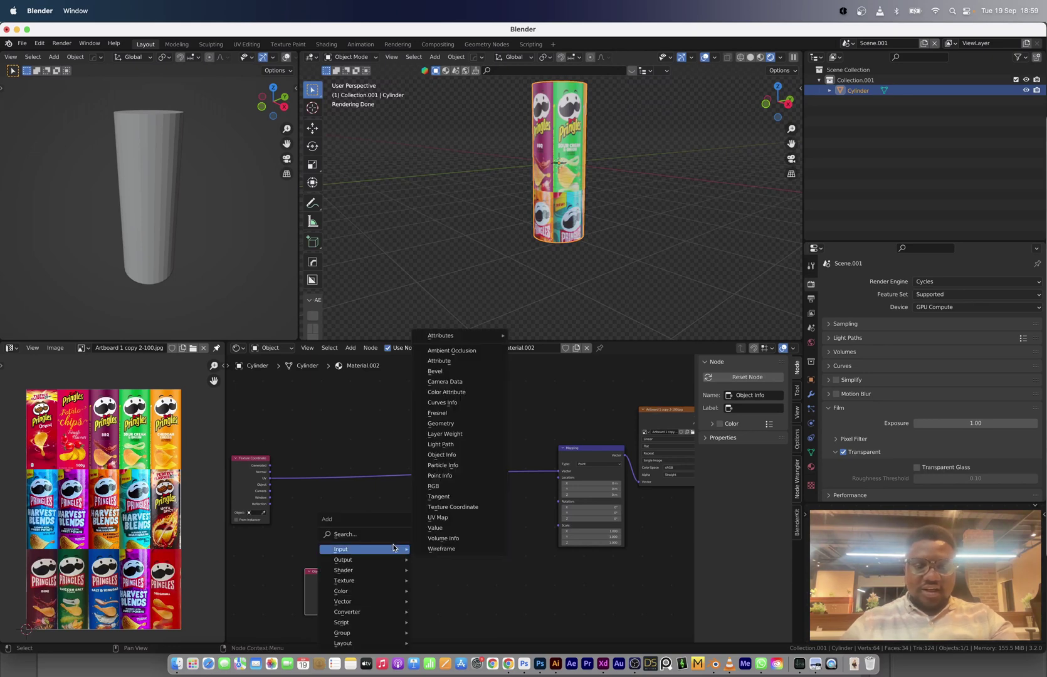
text(comb)
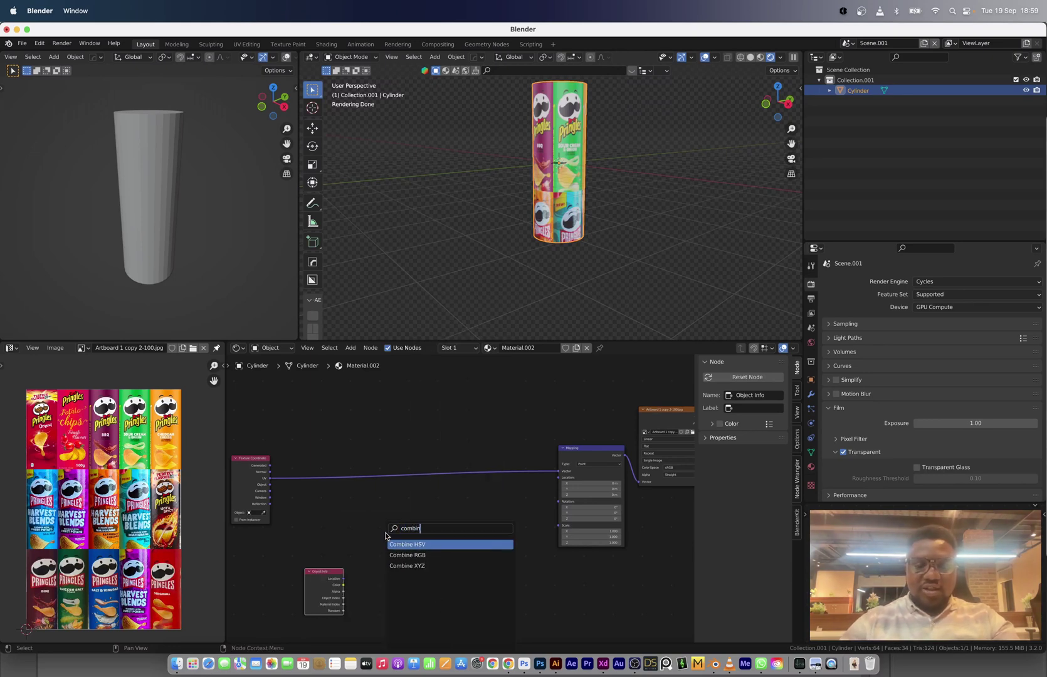
text(in)
key(Down)
key(Down)
key(Return)
click(497, 533)
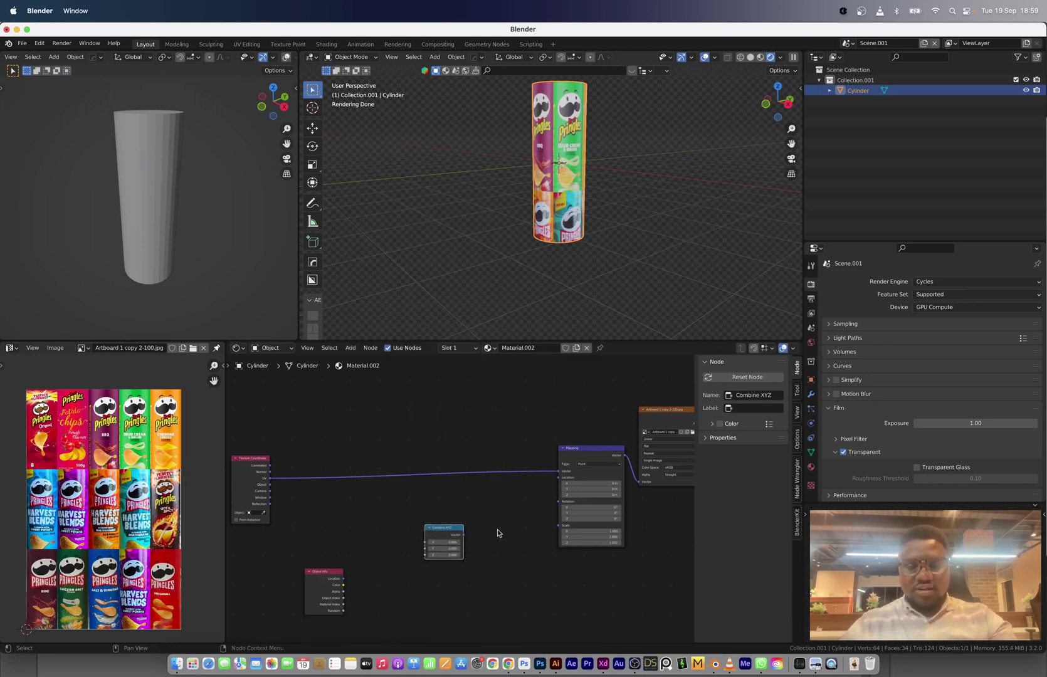
drag(463, 534, 559, 478)
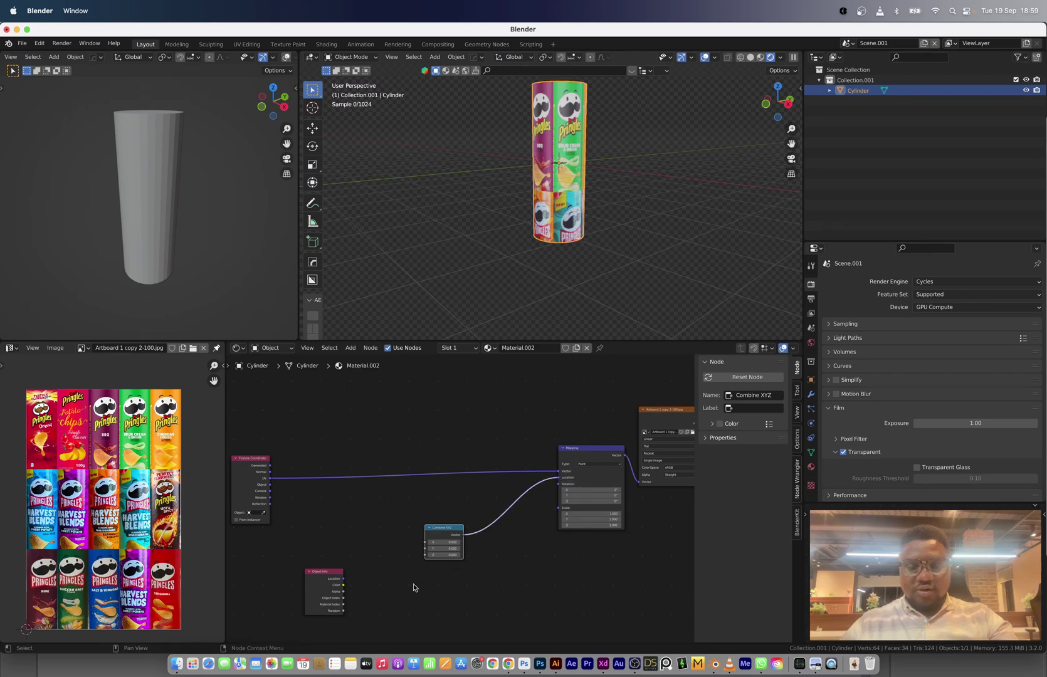
drag(343, 611, 425, 542)
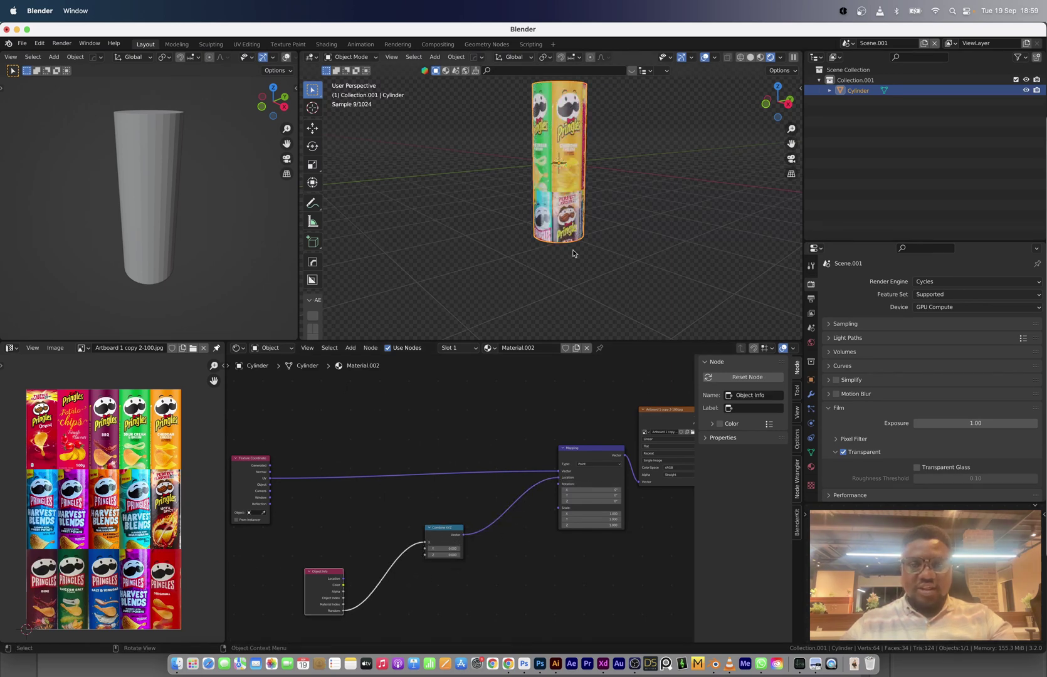
Edit the cylinder mesh from the right view and unwrap it with Project from View (Bounds)
click(788, 103)
scroll(607, 213, up, 5)
key(Tab)
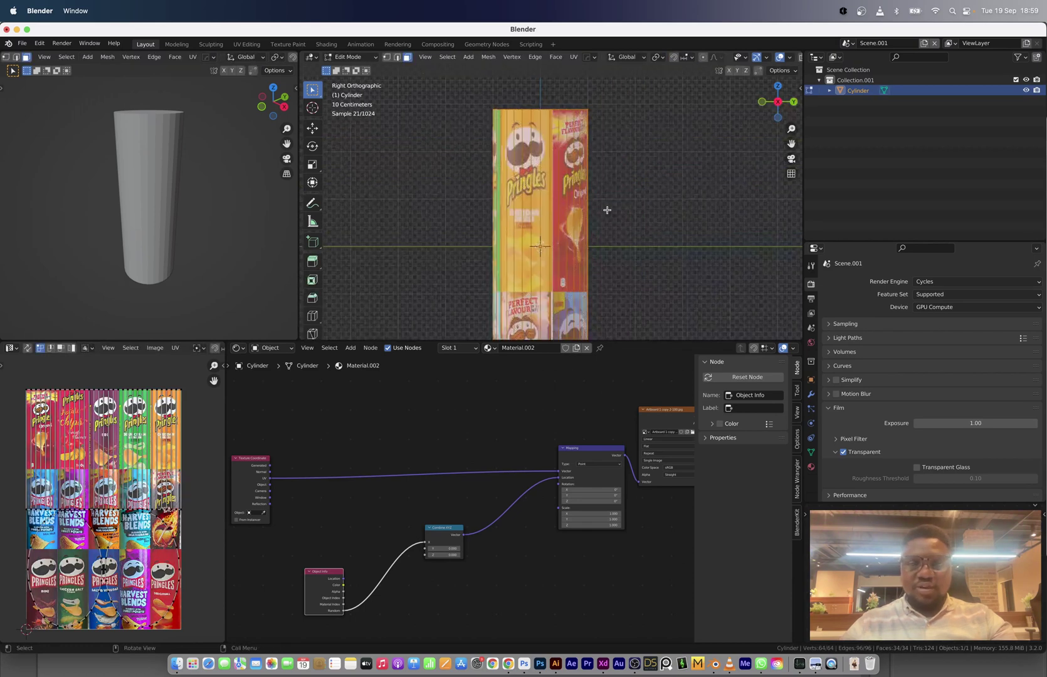
key(u)
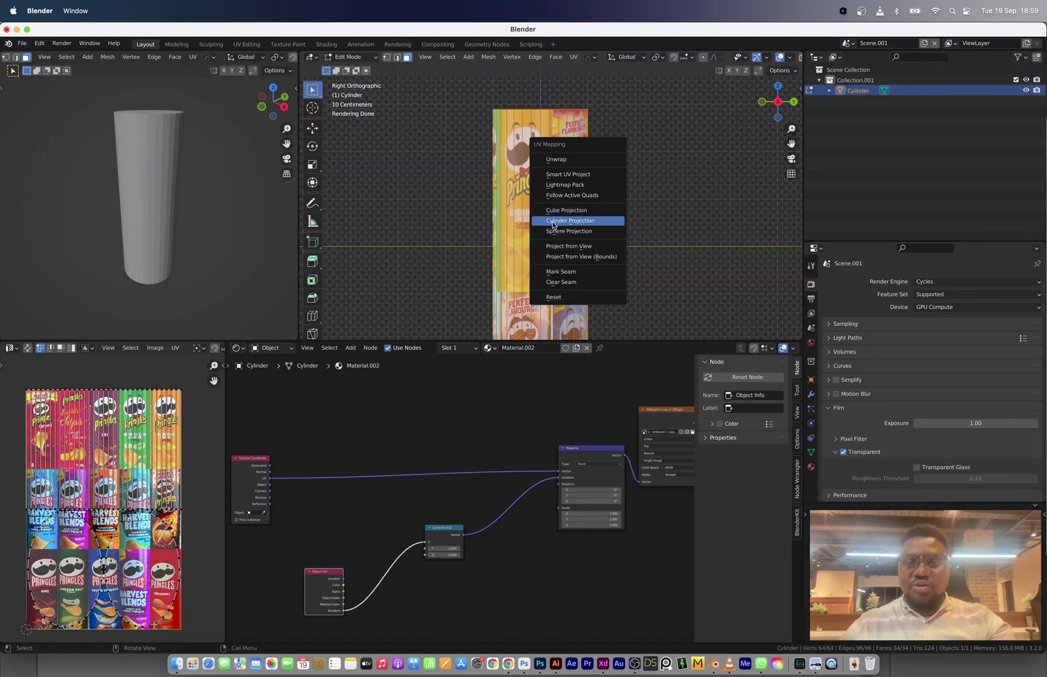
click(576, 257)
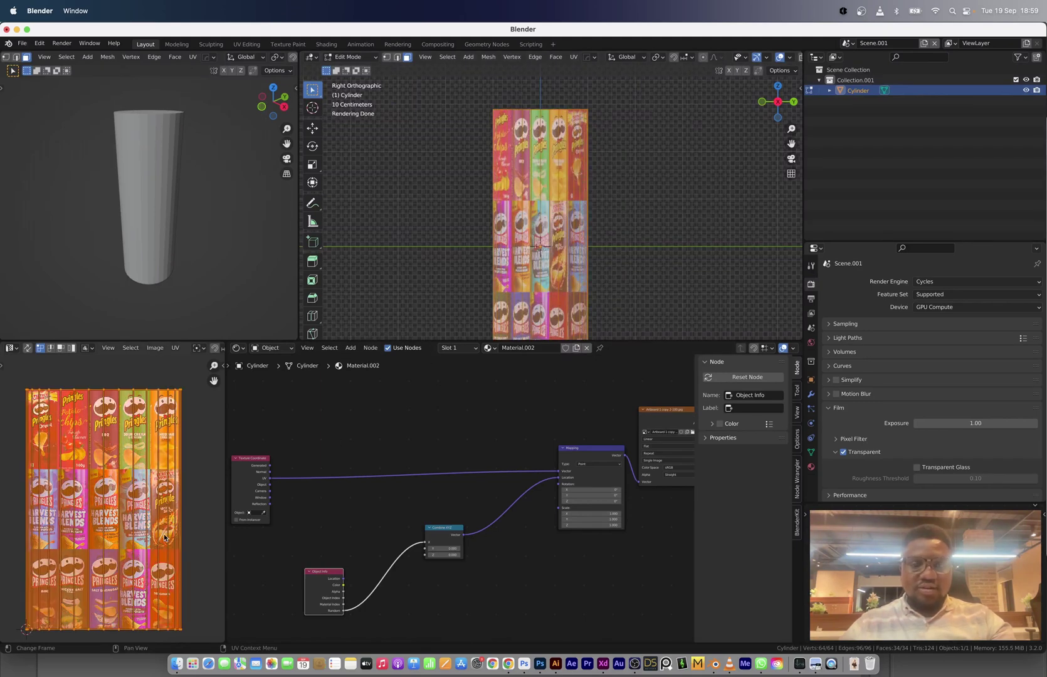
Shrink the cylinder's UVs and position them over the first red Pringles Original cover, matching that cover's width
key(ctrl+space)
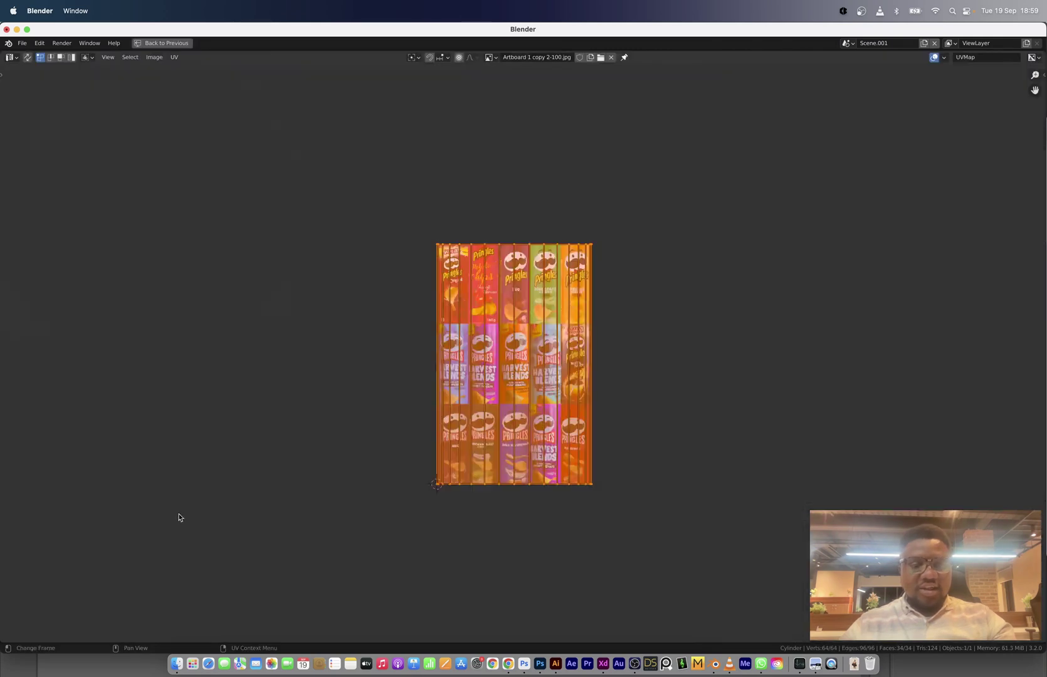
scroll(589, 403, up, 3)
key(s)
click(537, 386)
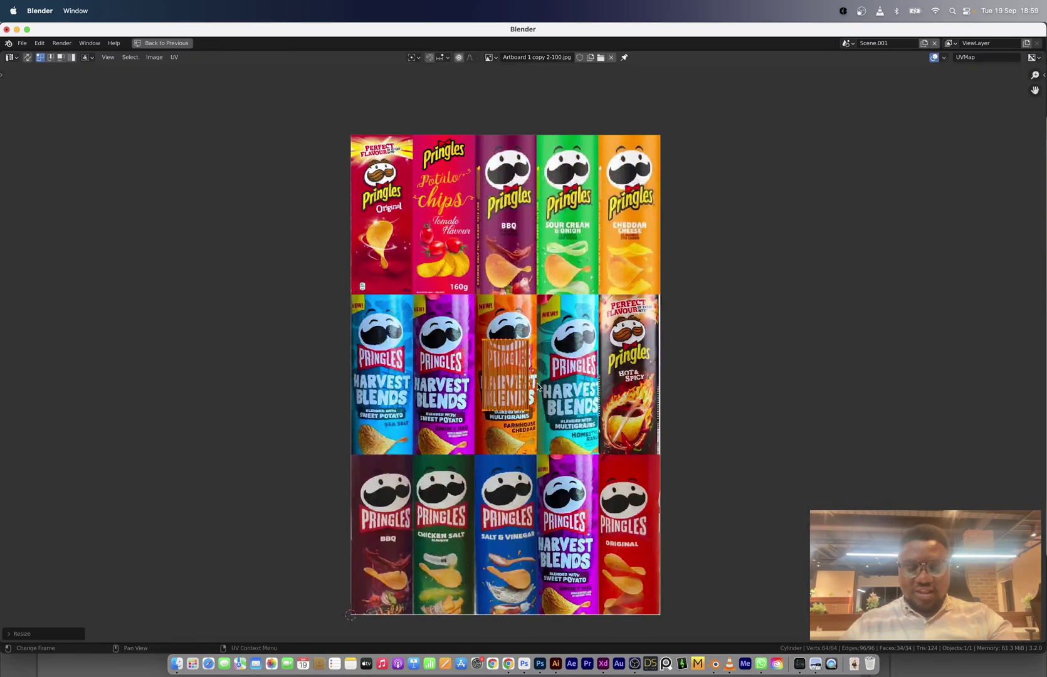
key(g)
click(417, 219)
key(s)
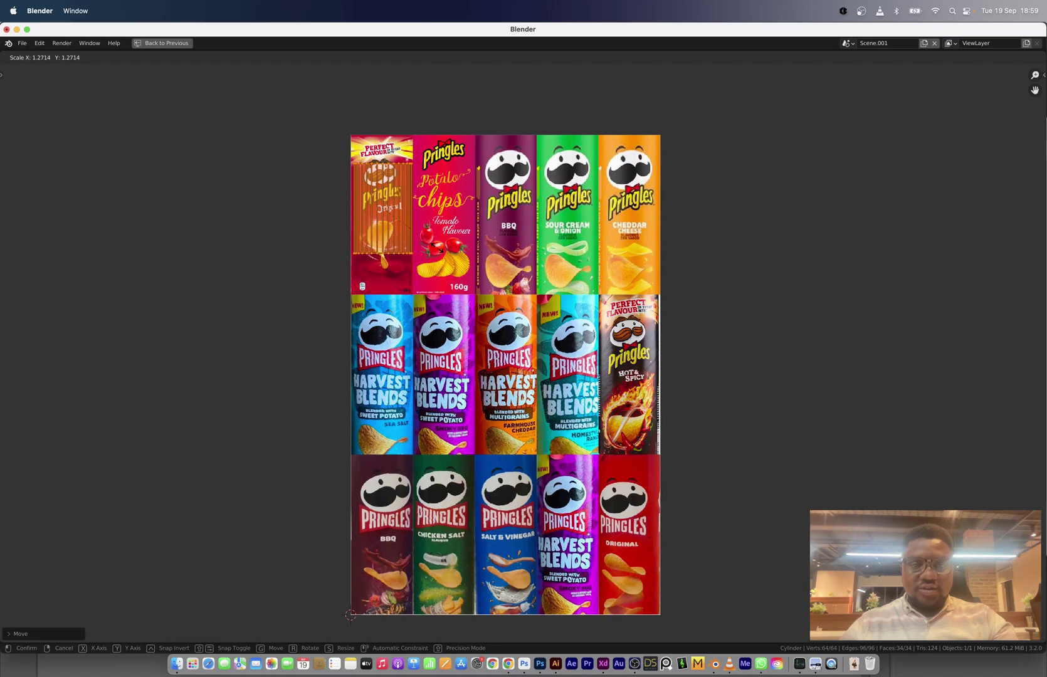
click(438, 250)
key(g)
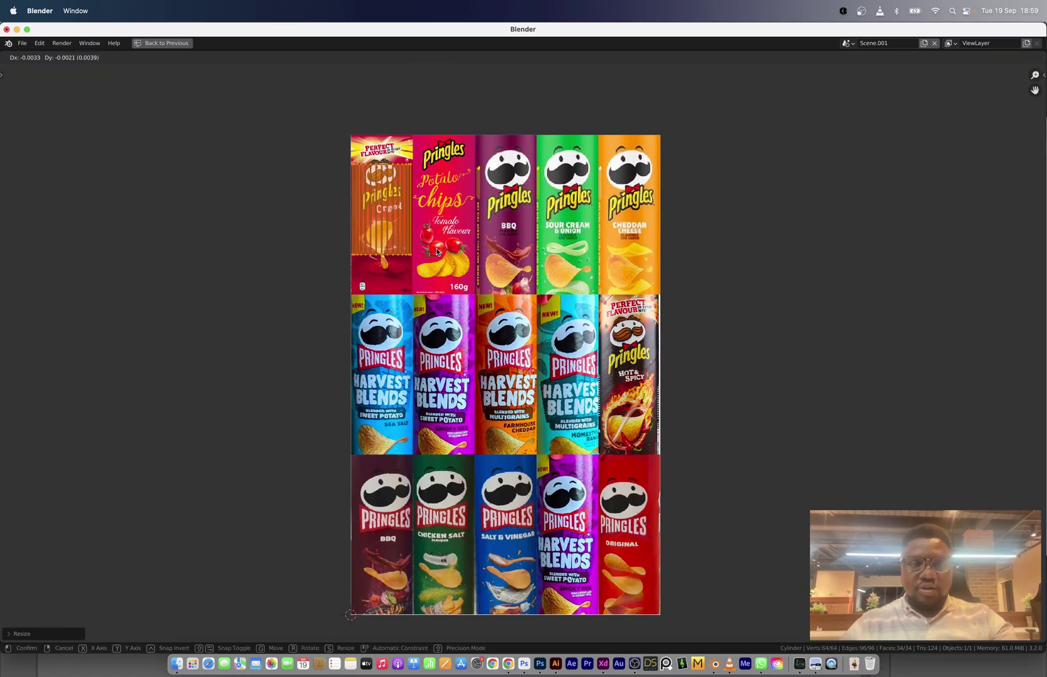
click(440, 258)
key(s)
click(442, 259)
Stretch the UVs along Y, shift them down to cover the full Pringles Original image, and leave mesh editing
key(s)
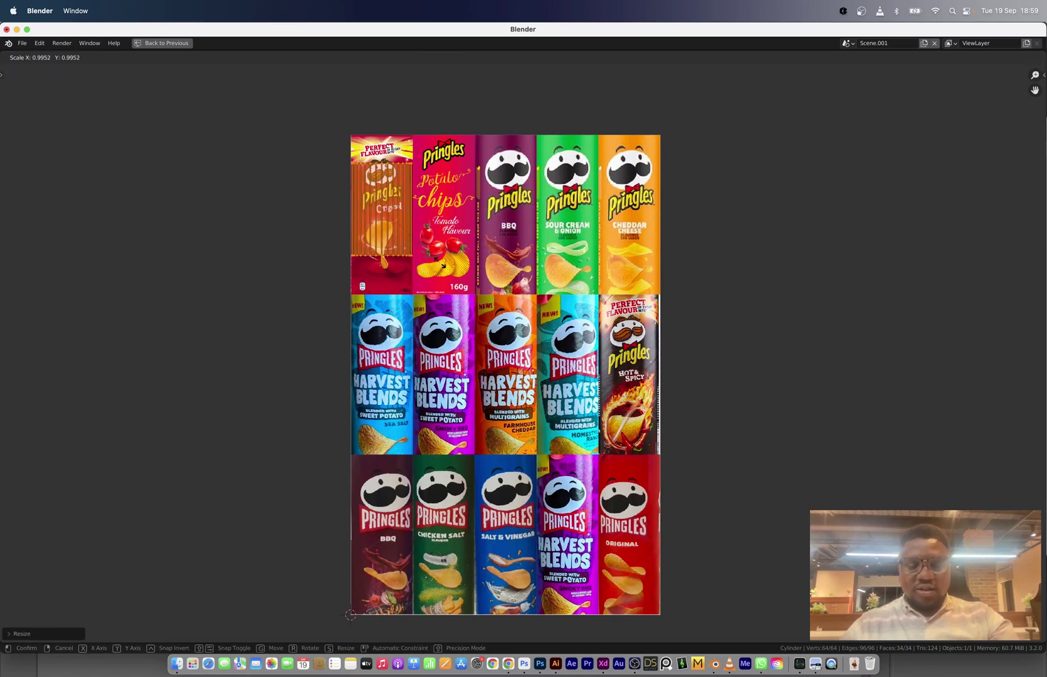
key(y)
click(467, 314)
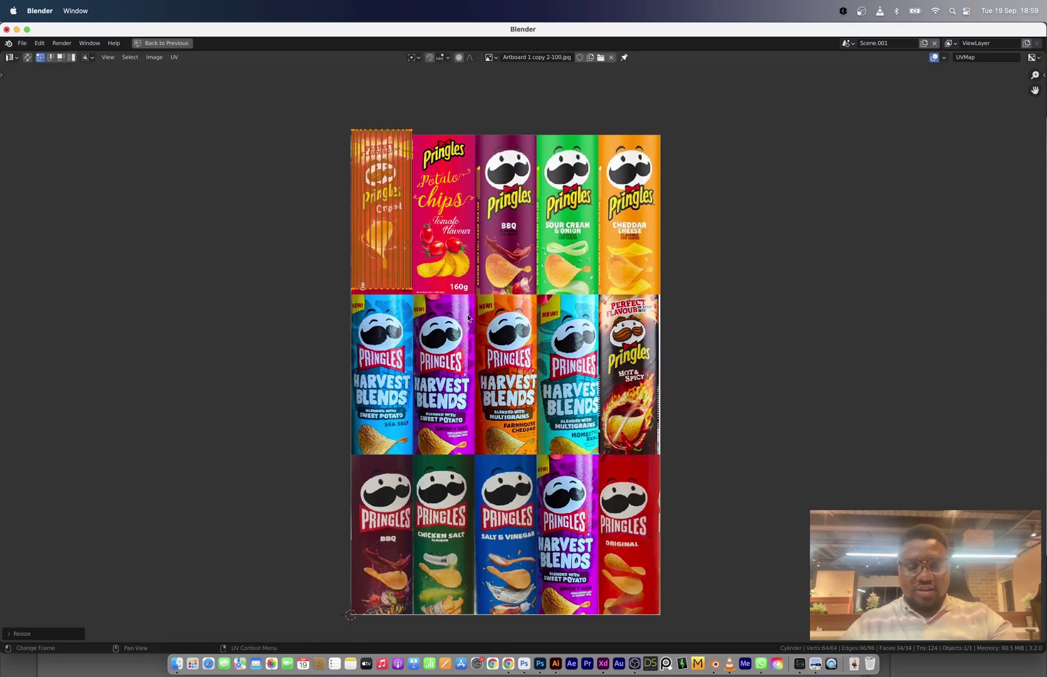
key(g)
key(y)
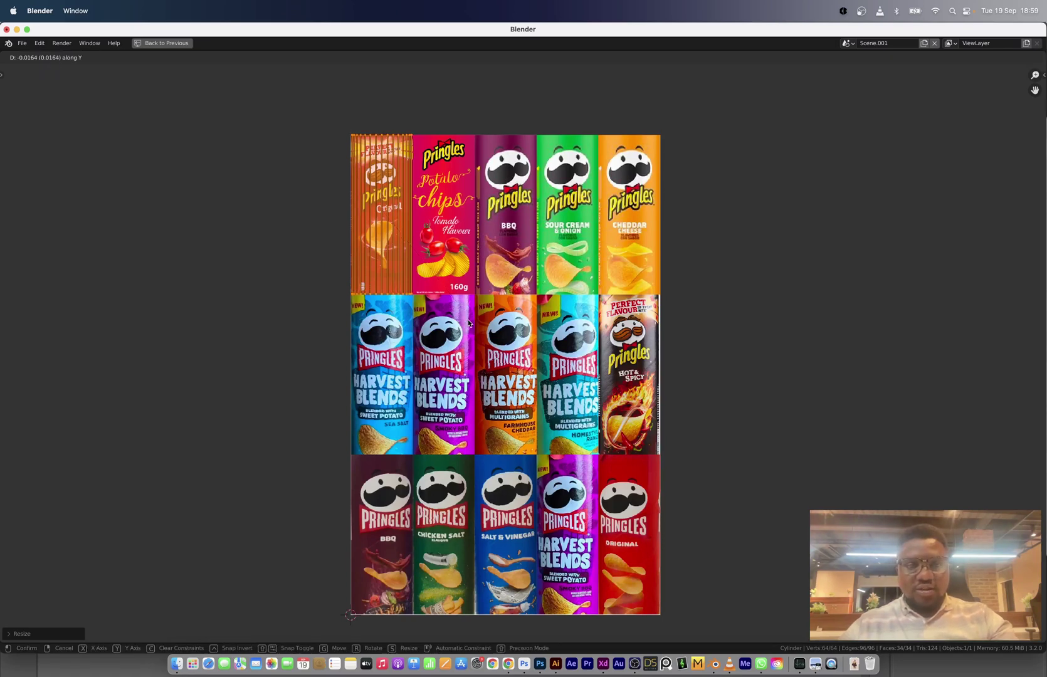
click(468, 319)
key(ctrl+space)
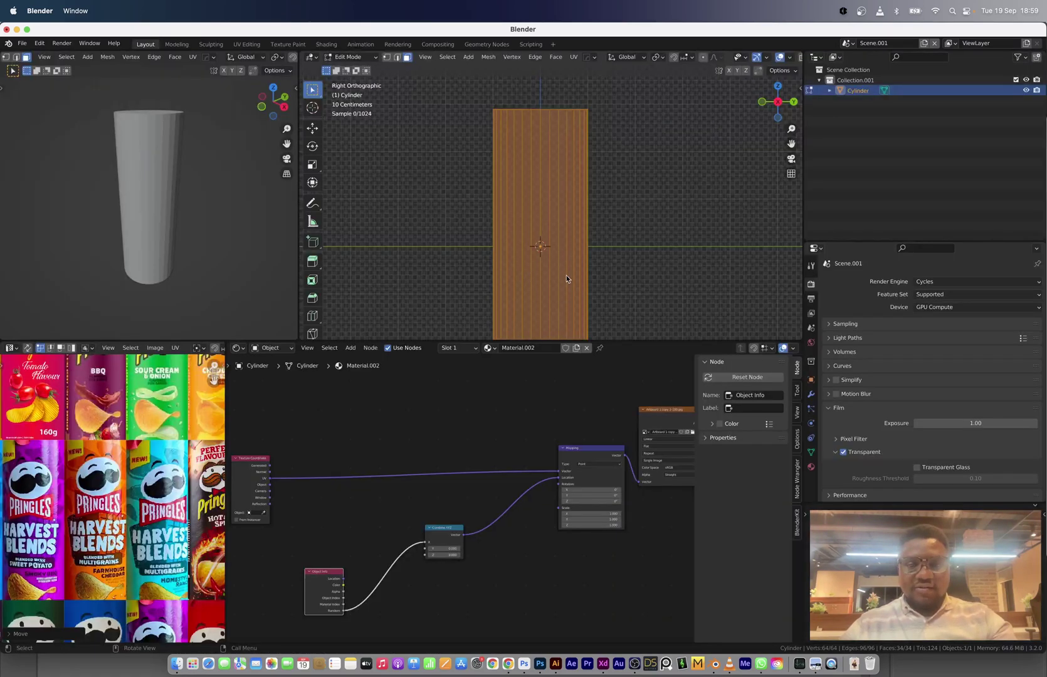
key(Tab)
scroll(566, 279, down, 4)
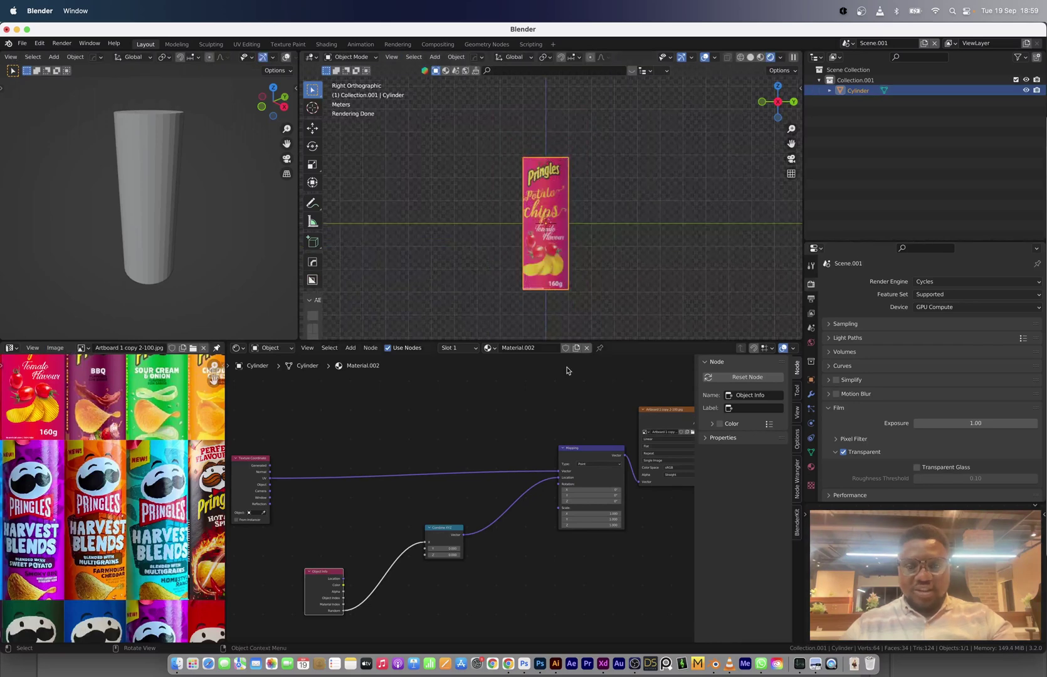
Spread the Combine XYZ and Object Info nodes apart to make room for another node between them
scroll(453, 555, up, 8)
middle_drag(452, 550, 554, 447)
drag(501, 447, 591, 430)
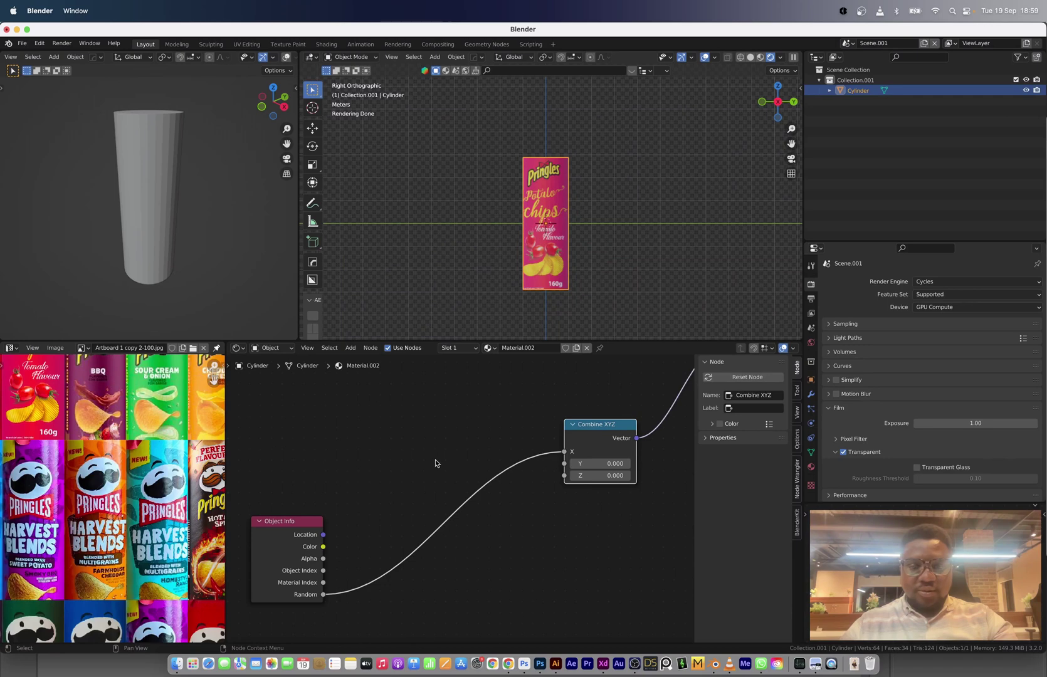
scroll(437, 461, down, 3)
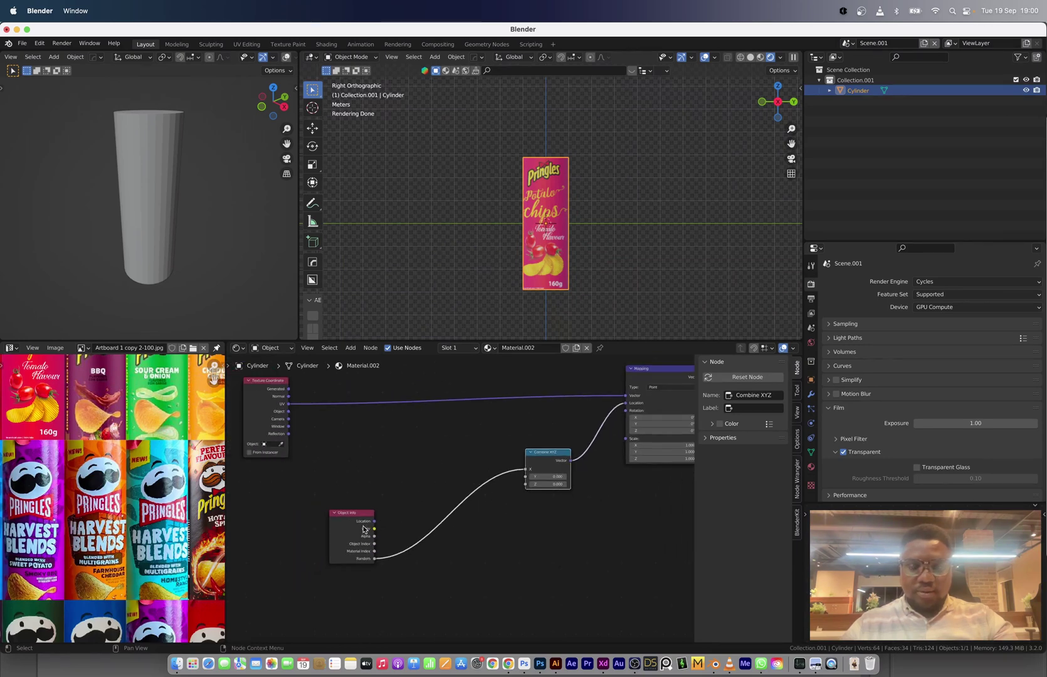
drag(364, 530, 314, 529)
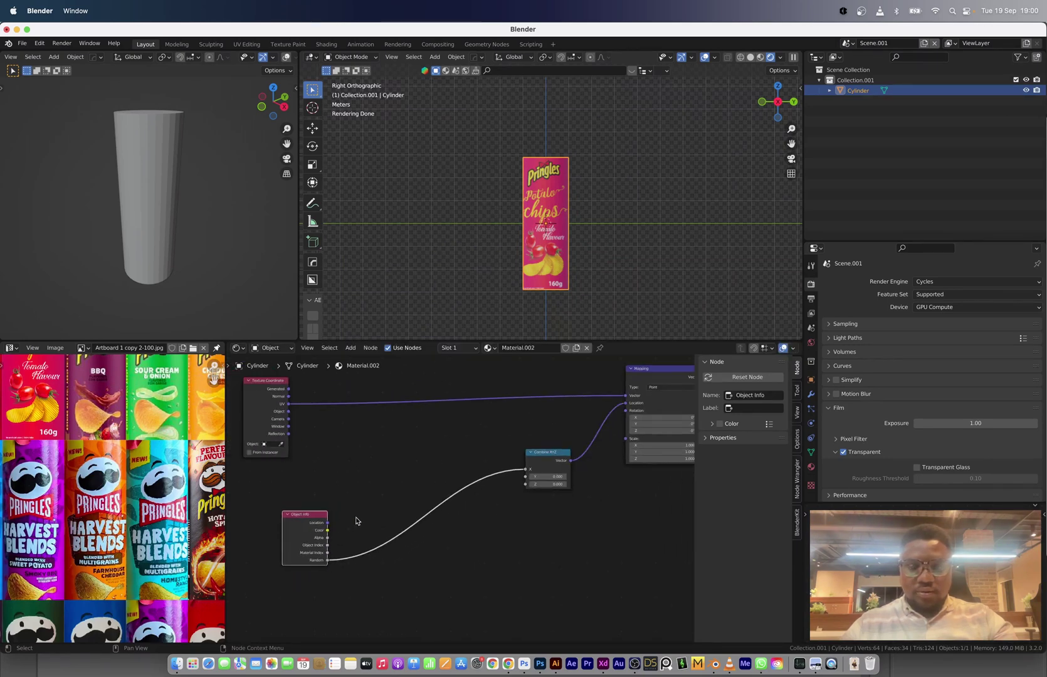
Insert a Math node between Object Info's Random output and Combine XYZ's X input, and set its operation to Snap
key(shift+a)
text(add)
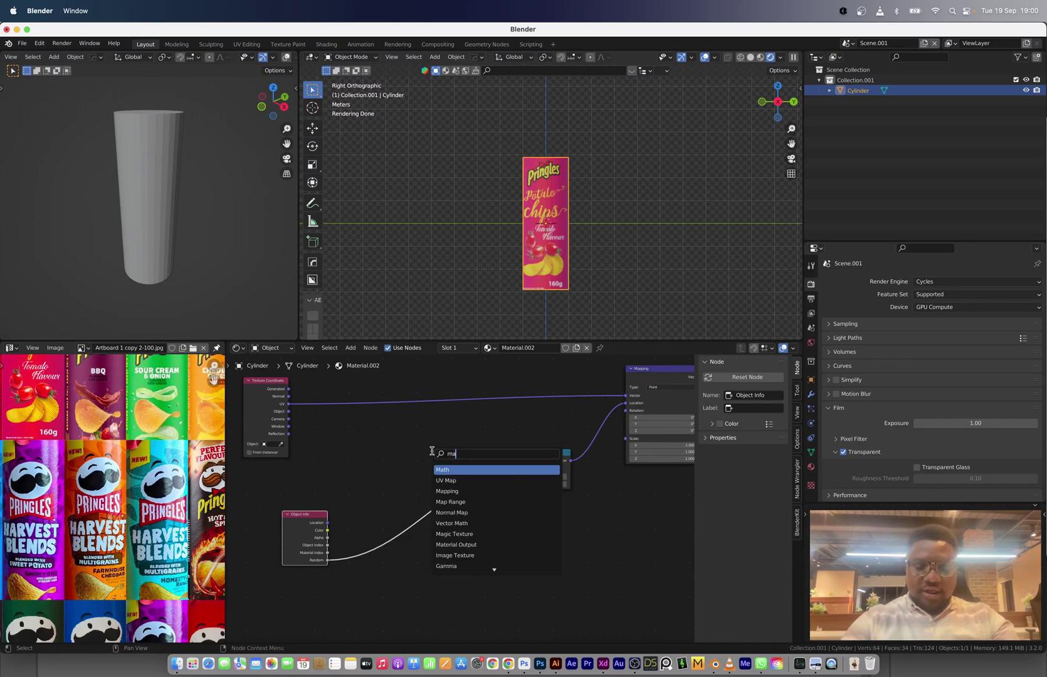
key(Return)
click(407, 473)
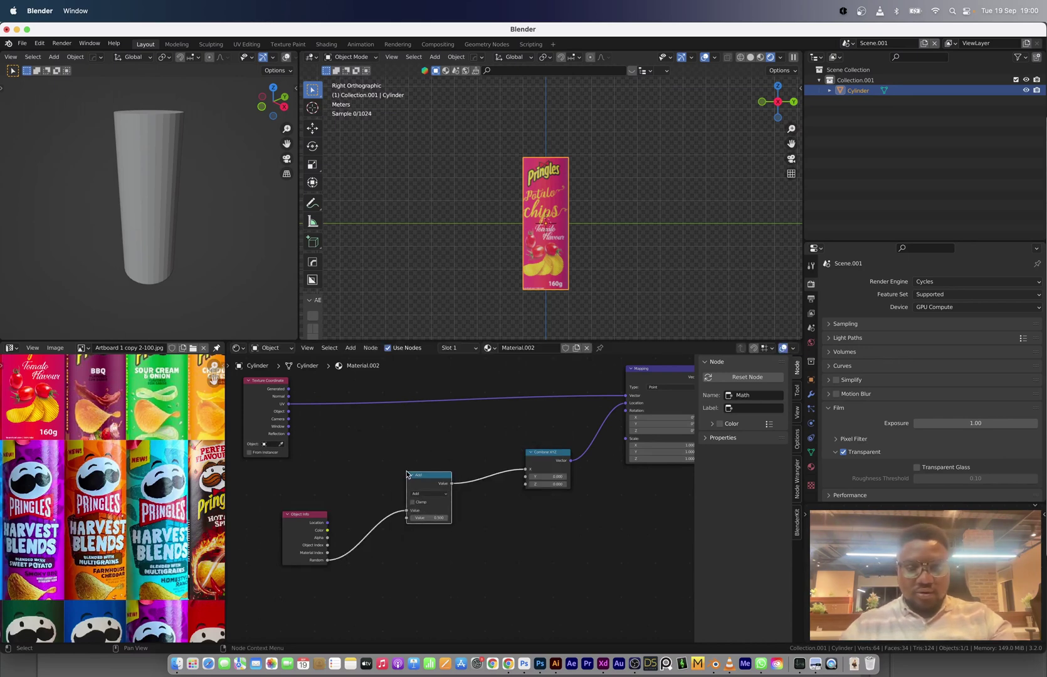
click(429, 493)
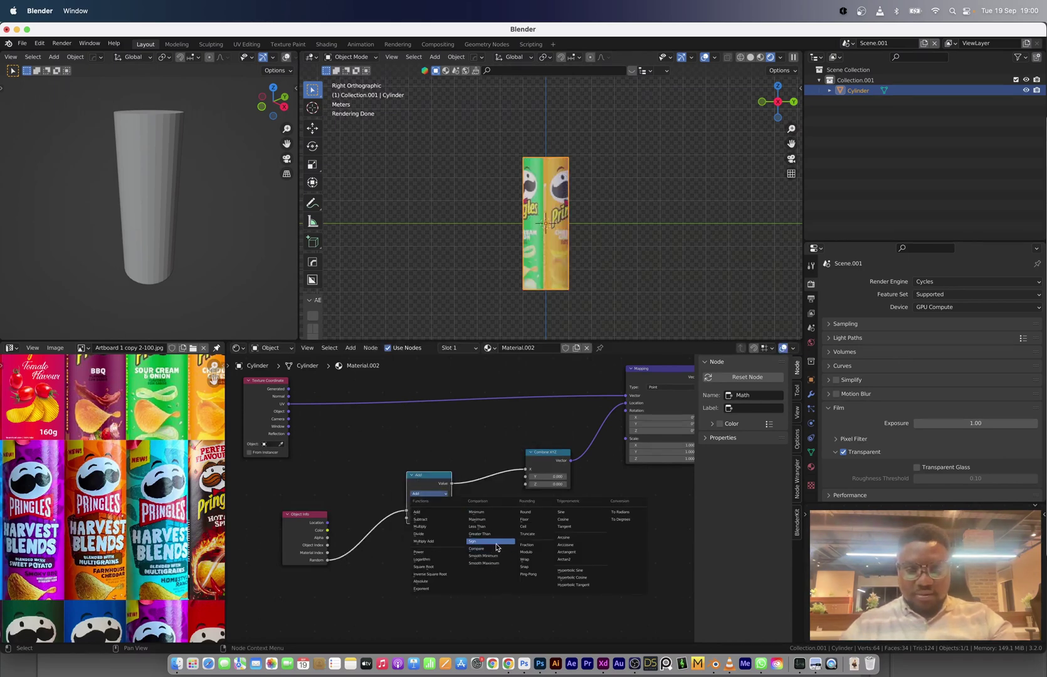
click(525, 566)
scroll(432, 511, up, 2)
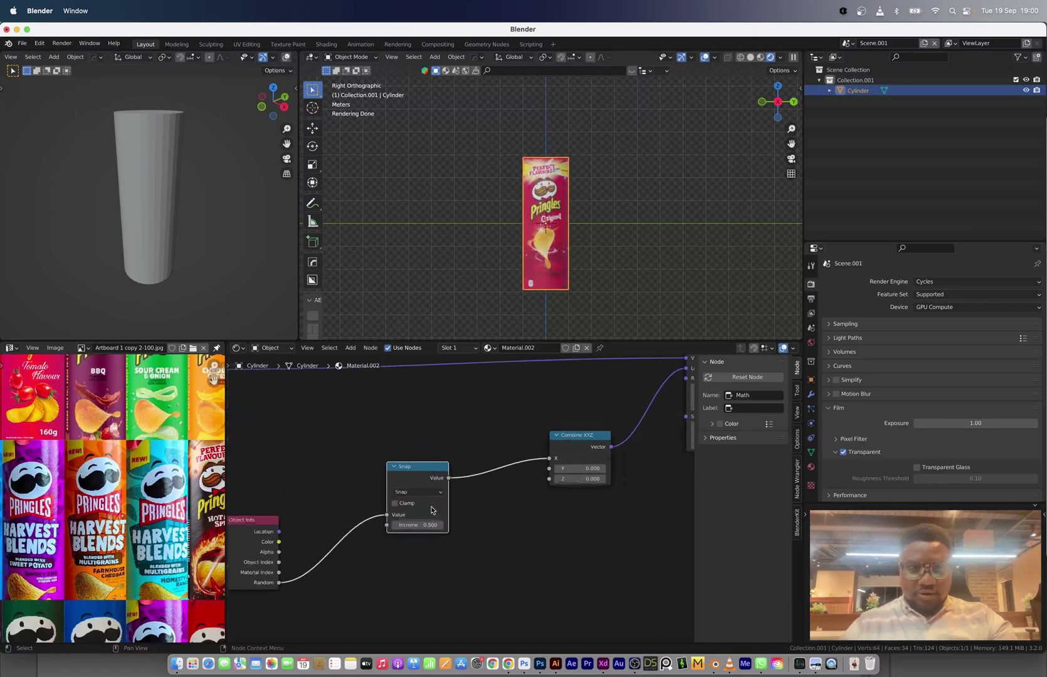
Set the Snap node's increment to 0.2 to match the five cover columns of the atlas
scroll(431, 510, up, 1)
middle_drag(431, 510, 556, 500)
middle_drag(218, 447, 211, 510)
middle_drag(67, 484, 129, 452)
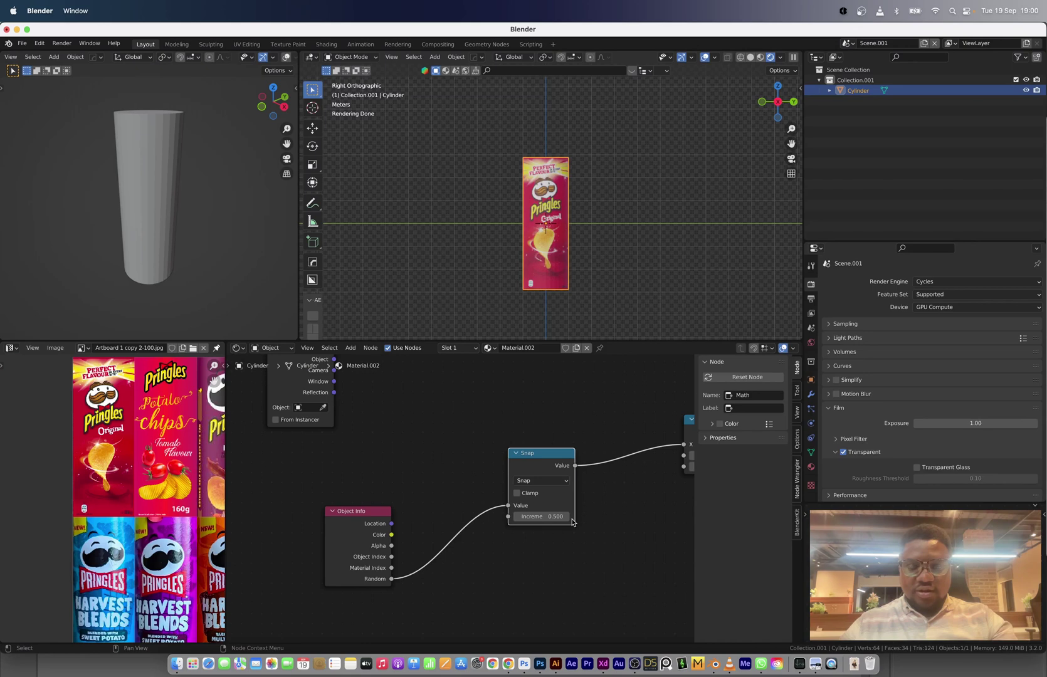
scroll(146, 520, down, 4)
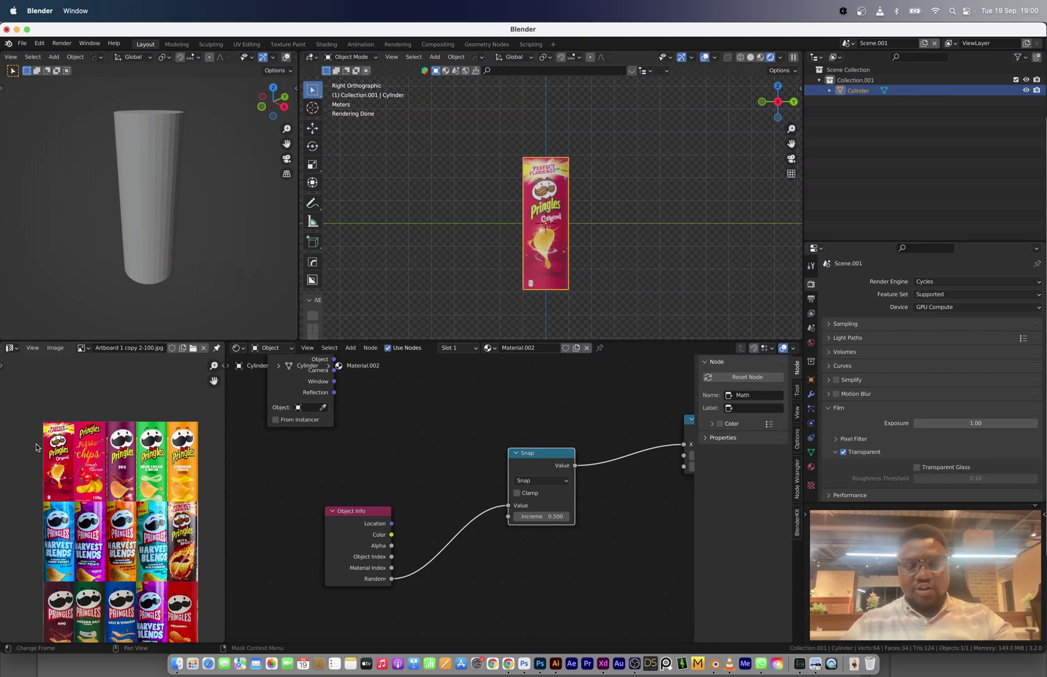
scroll(603, 523, up, 2)
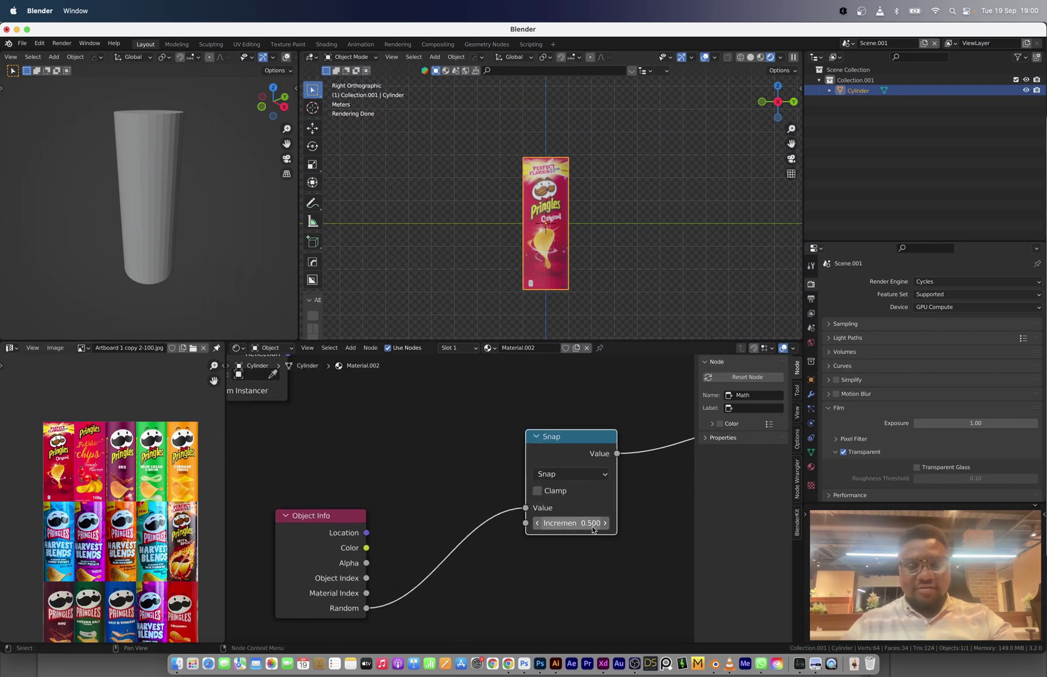
click(592, 526)
text(0.2)
key(Return)
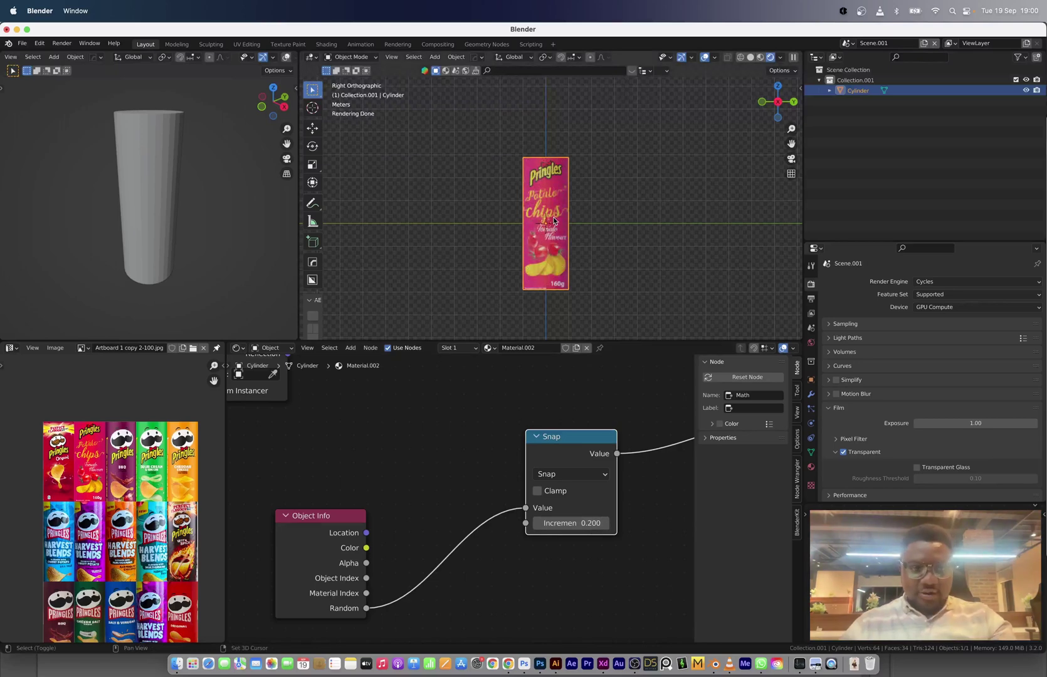
Duplicate the textured cylinder four times, placing two copies on each side of the original
key(shift+d)
click(459, 197)
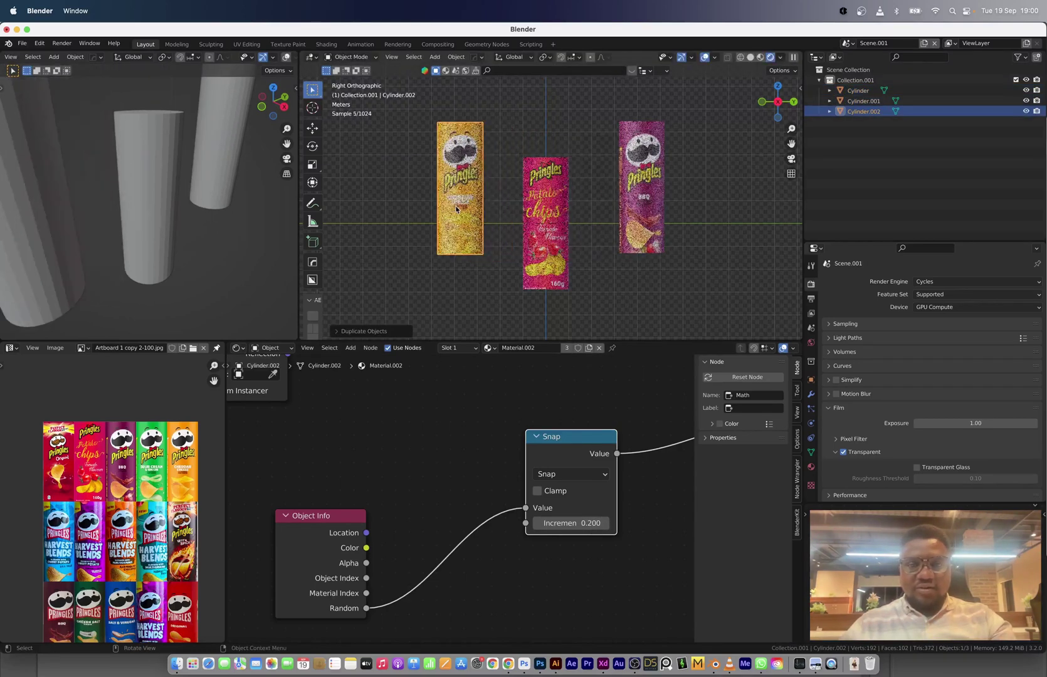
key(shift+d)
click(387, 222)
key(shift+d)
click(727, 221)
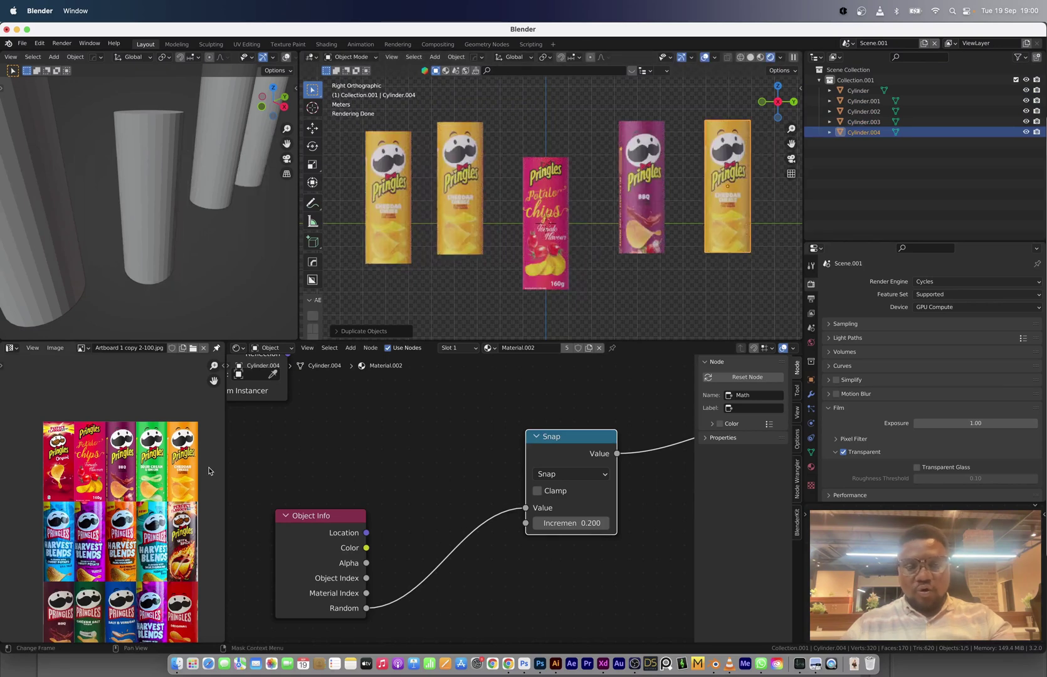
Duplicate the Object Info and Snap nodes below the originals and connect the new Snap's Value to Combine XYZ's Y input
scroll(507, 465, down, 8)
middle_drag(536, 598, 533, 528)
drag(532, 534, 372, 411)
key(shift+d)
click(503, 554)
drag(532, 513, 620, 397)
middle_drag(523, 514, 605, 442)
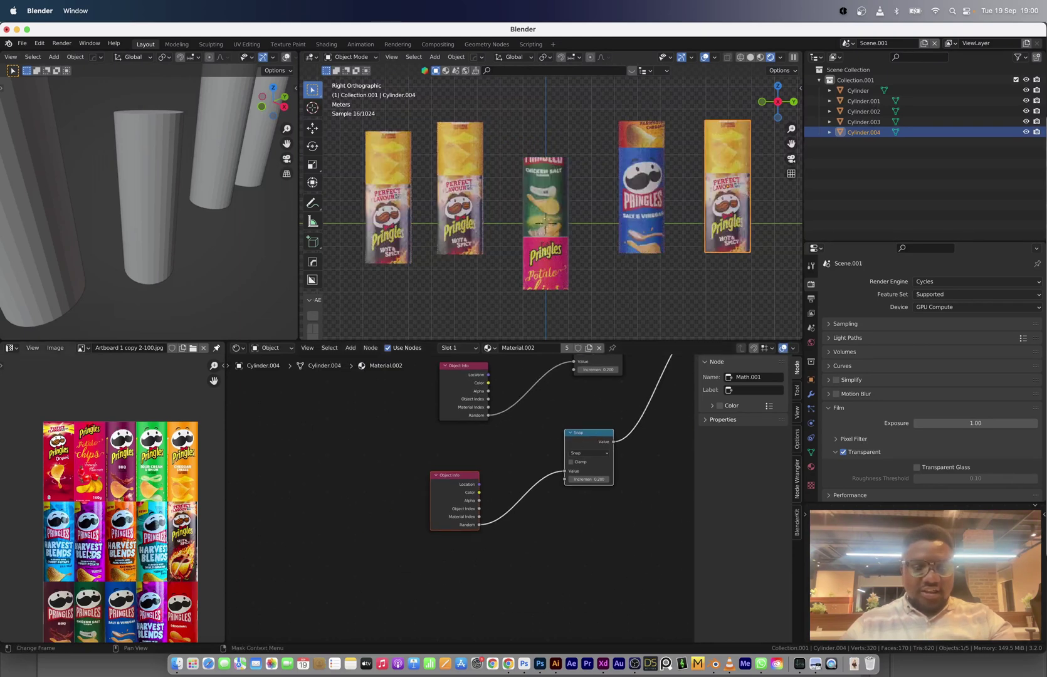
Set the second Snap node's increment to 0.333 to match the atlas's three cover rows
scroll(89, 550, down, 2)
middle_drag(88, 550, 84, 523)
scroll(99, 495, up, 3)
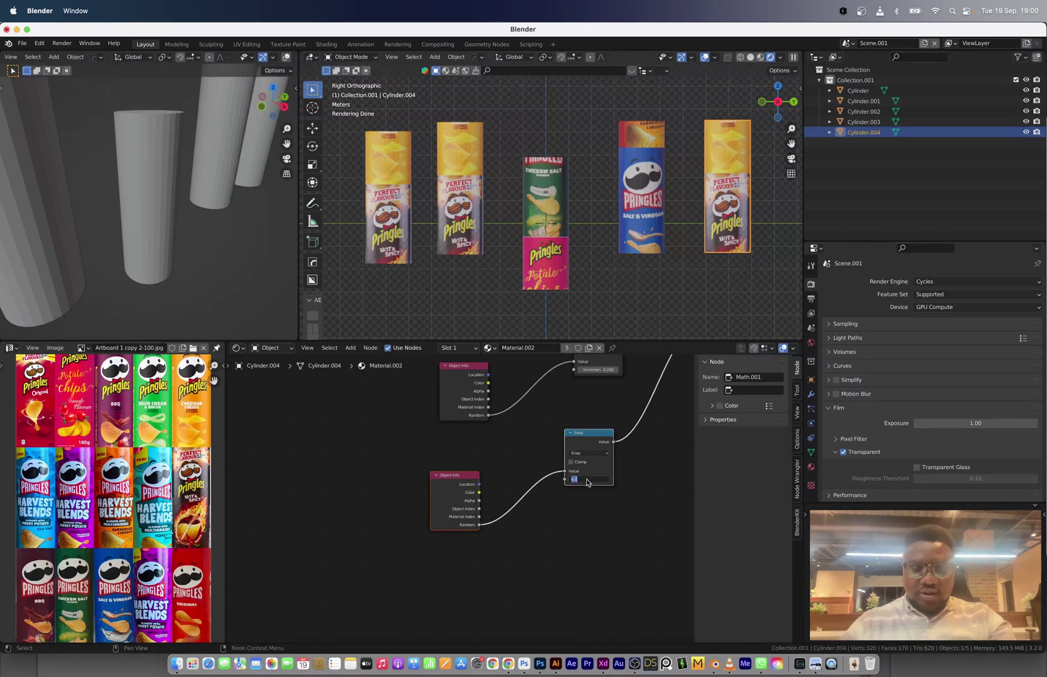
key(Return)
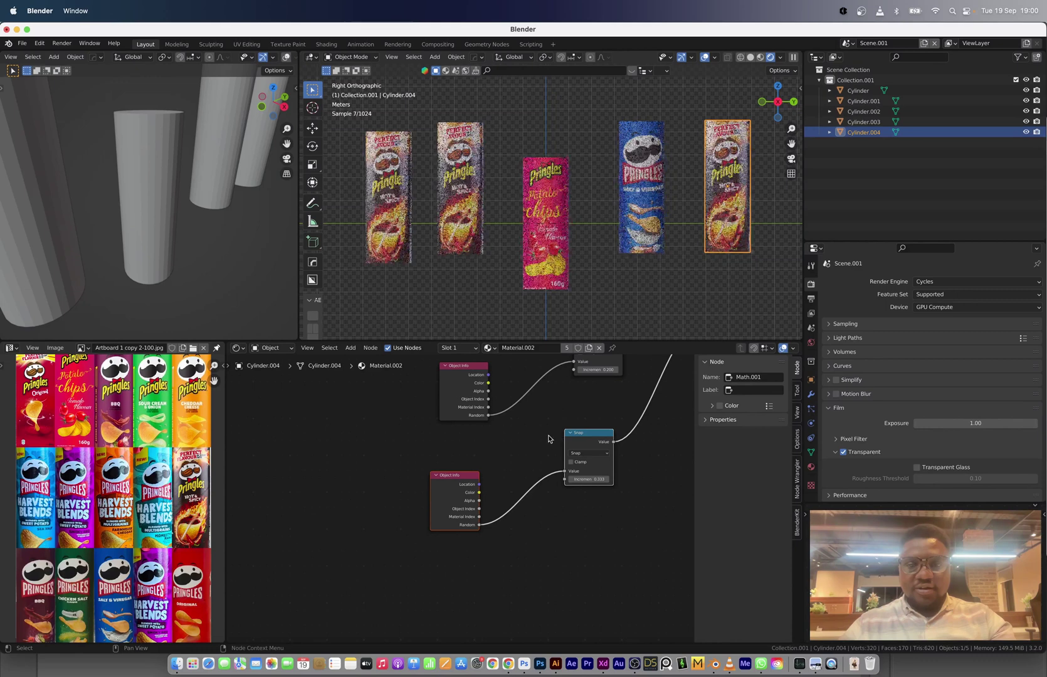
Move the second Object Info node aside and insert a White Noise Texture node between it and the second Snap node
drag(439, 486, 330, 494)
key(shift+a)
text(wh)
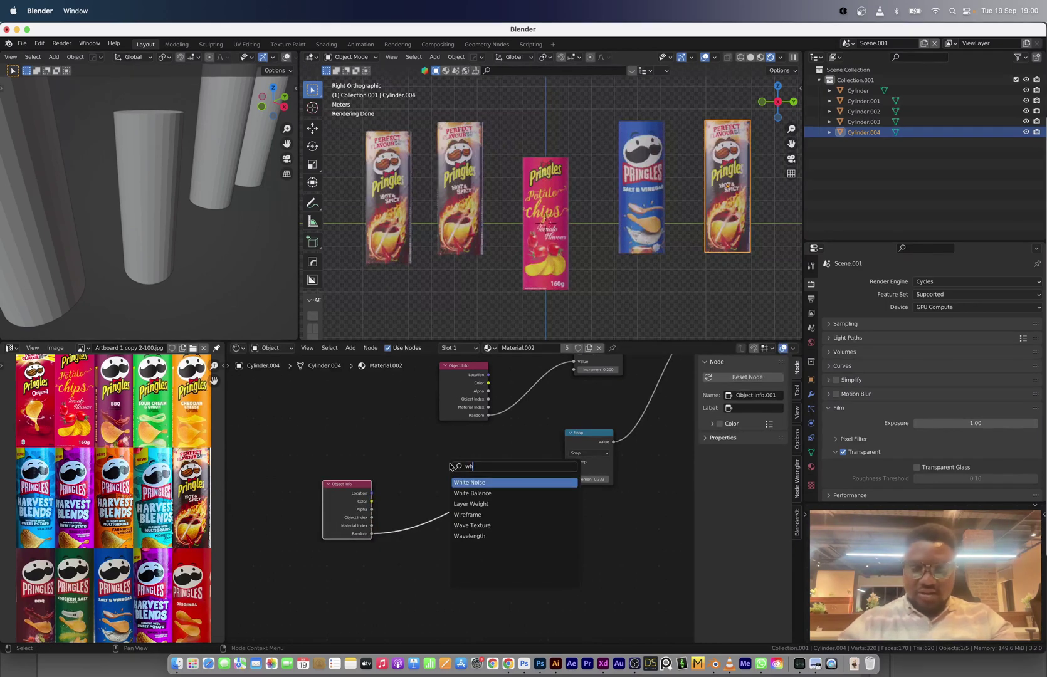
key(Return)
click(451, 486)
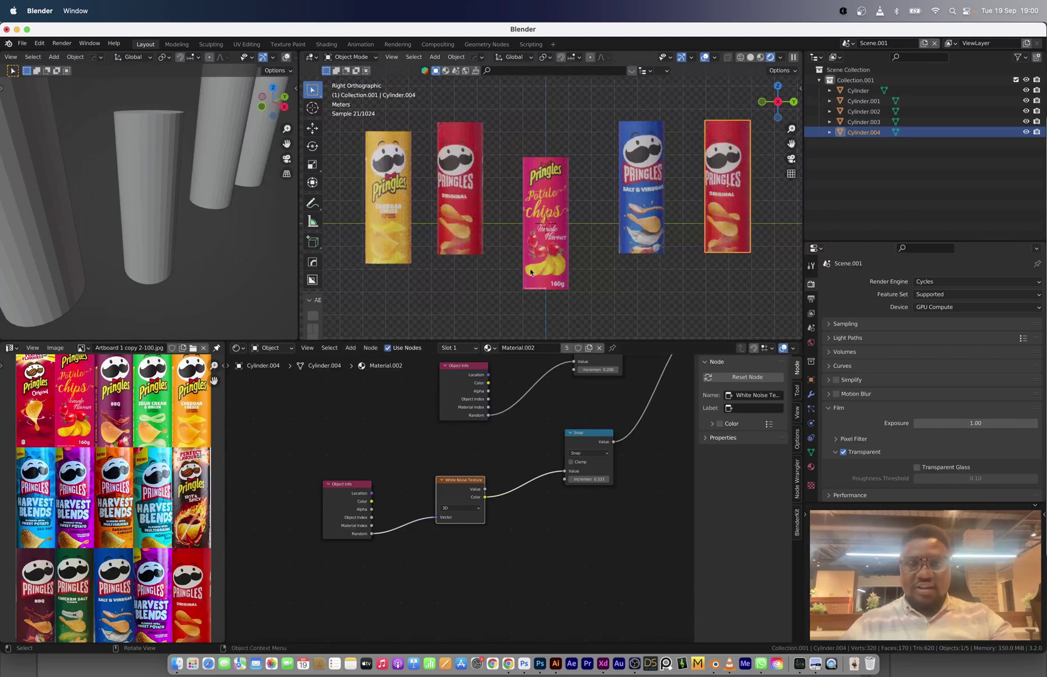
Make four more duplicates of the can, placing them around the existing row to test the randomised covers
scroll(531, 272, down, 1)
key(shift+d)
click(559, 177)
key(shift+d)
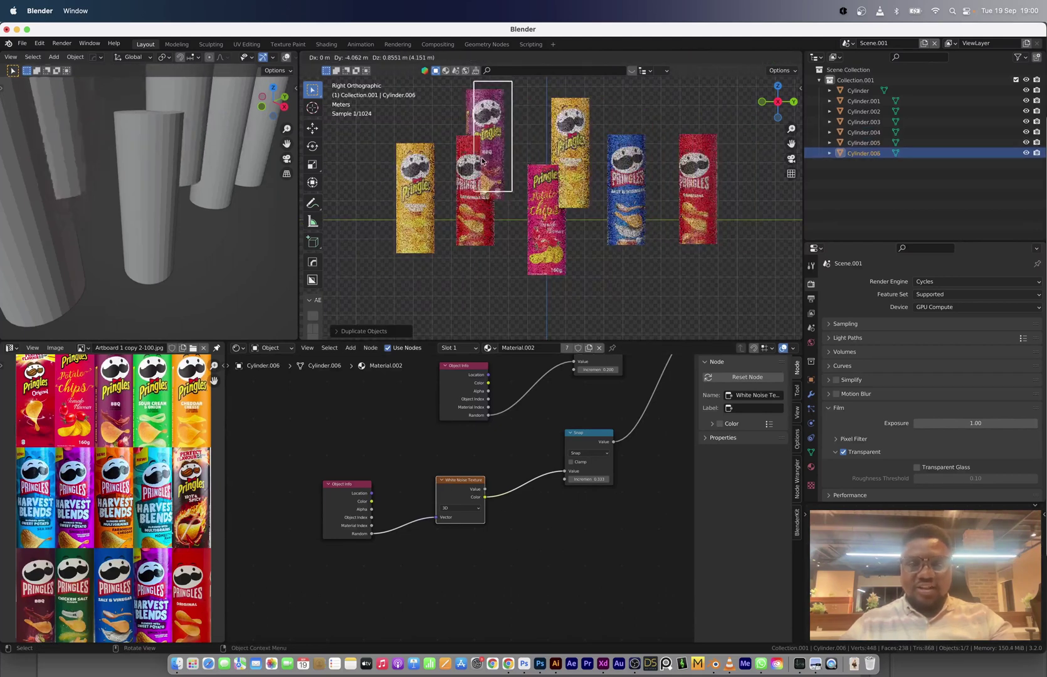
click(482, 161)
key(shift+d)
click(372, 158)
key(shift+d)
click(342, 248)
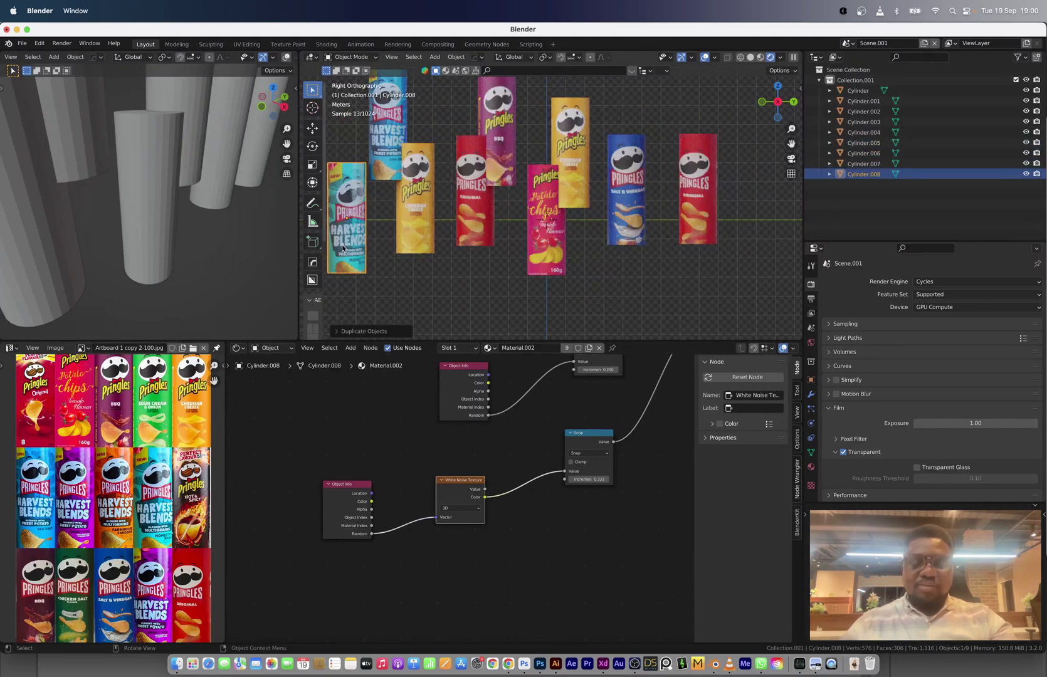